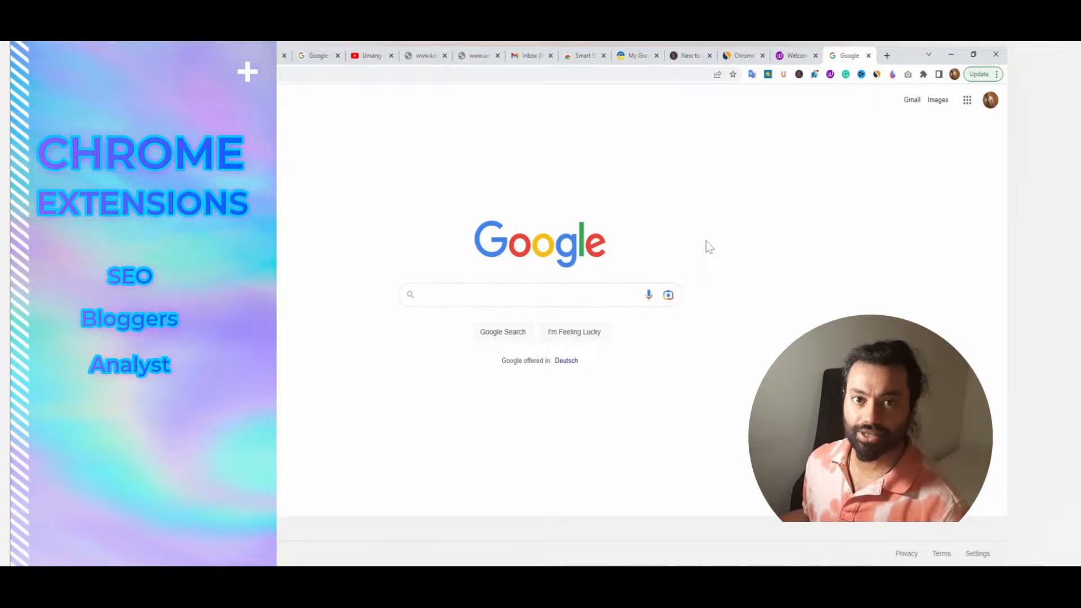
# Open the SeoStack Keyword Tool extension and enter "Women clothing" as the seed keyword.
pyautogui.click(767, 75)
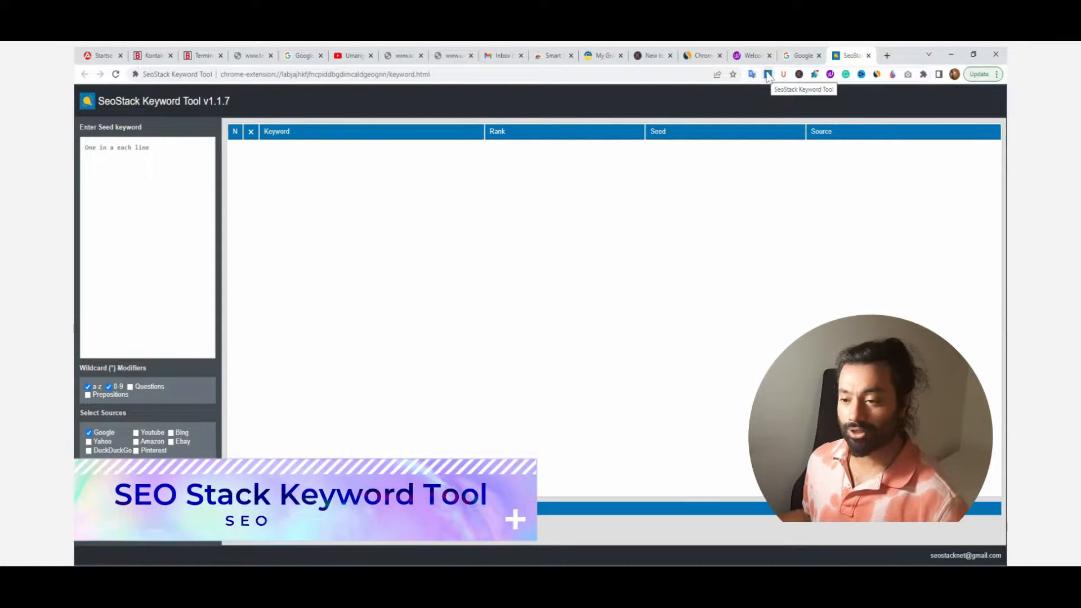
pyautogui.click(121, 169)
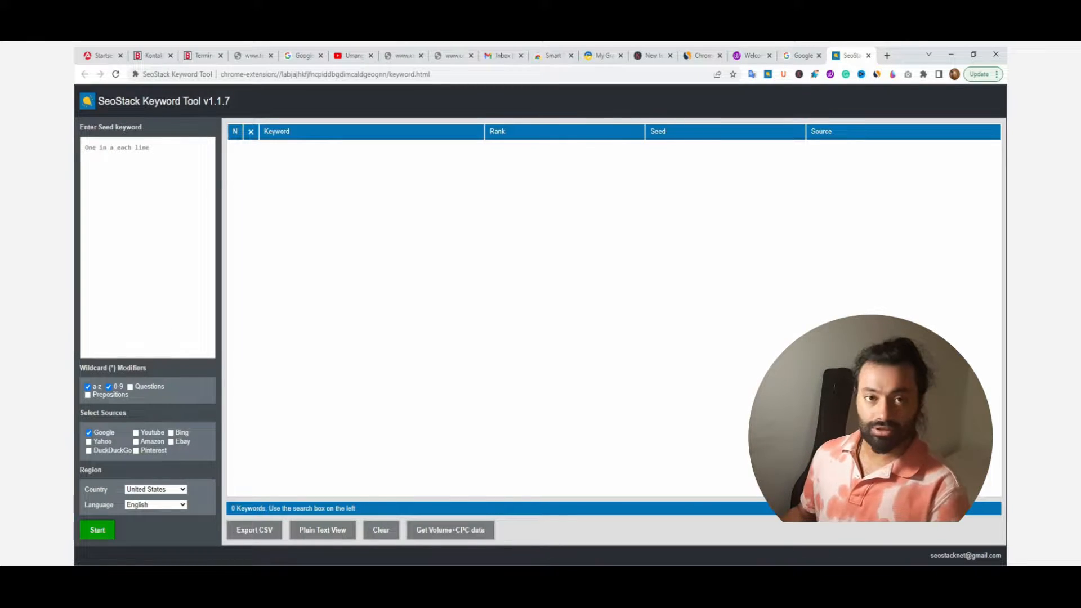
pyautogui.write('Wo')
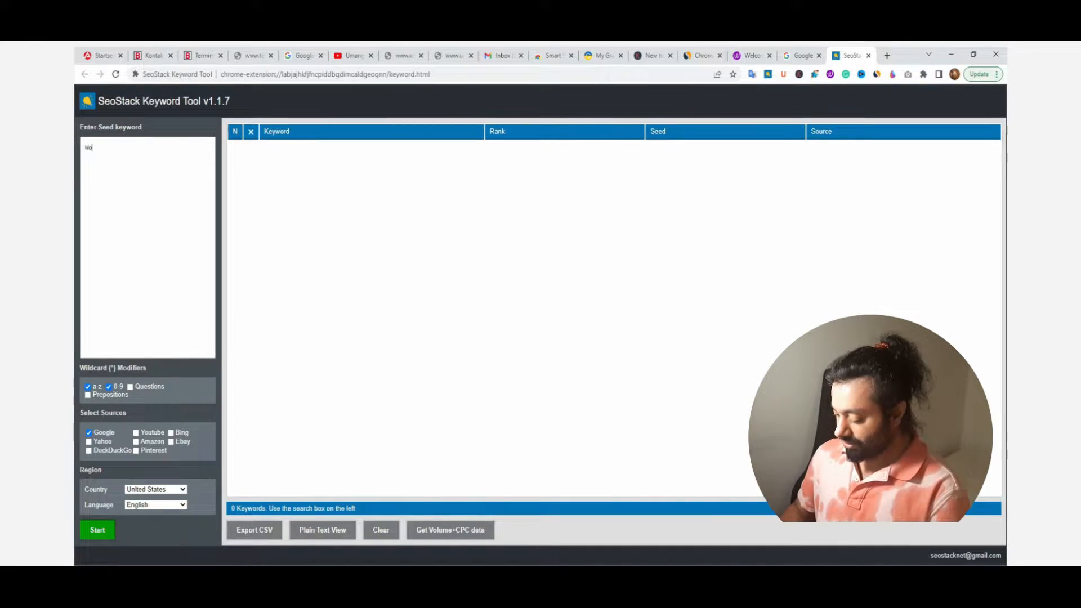
pyautogui.write('men cldthing')
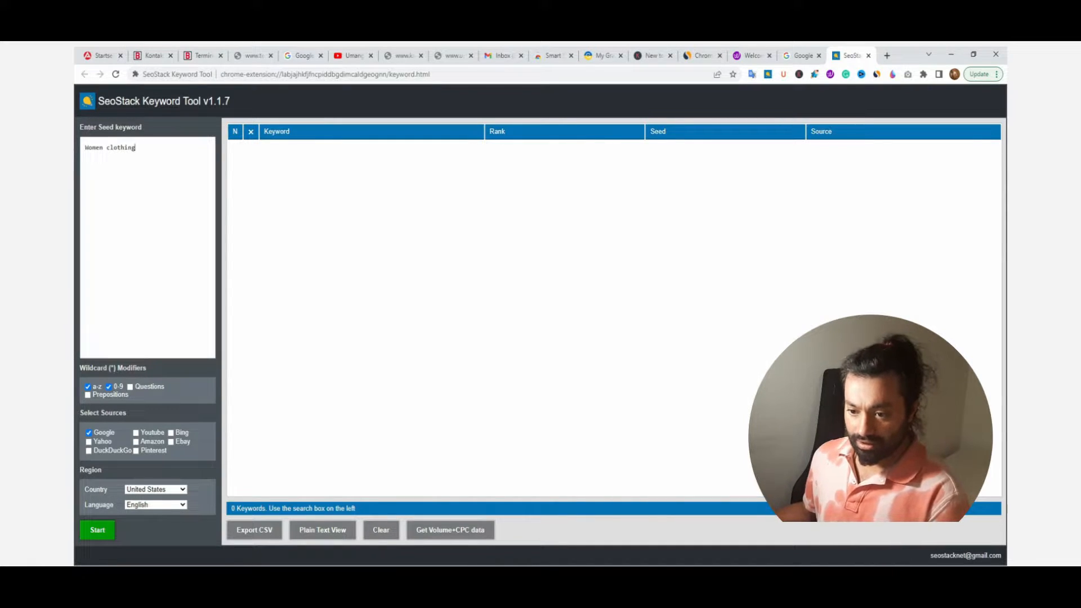
# Start a keyword search with the Questions modifier, Amazon as an additional source and United States as the country.
pyautogui.click(136, 388)
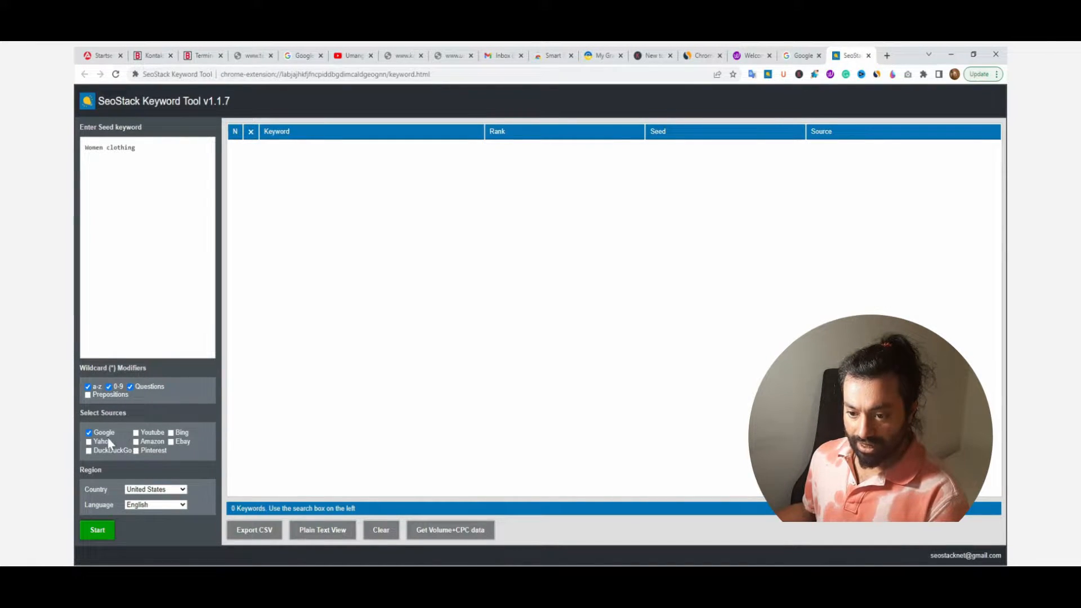
pyautogui.click(136, 442)
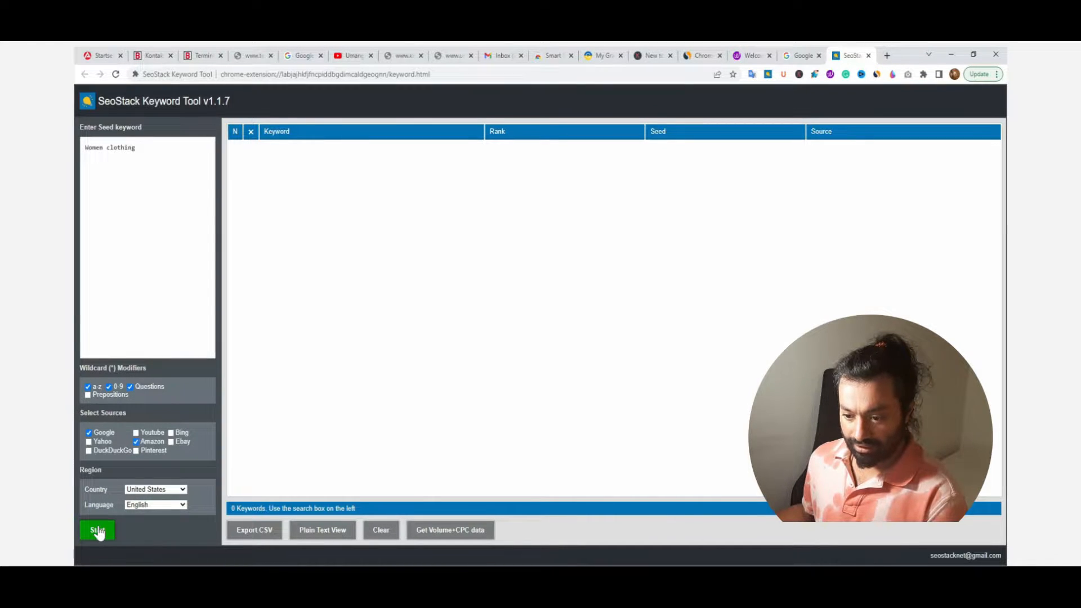
pyautogui.click(155, 489)
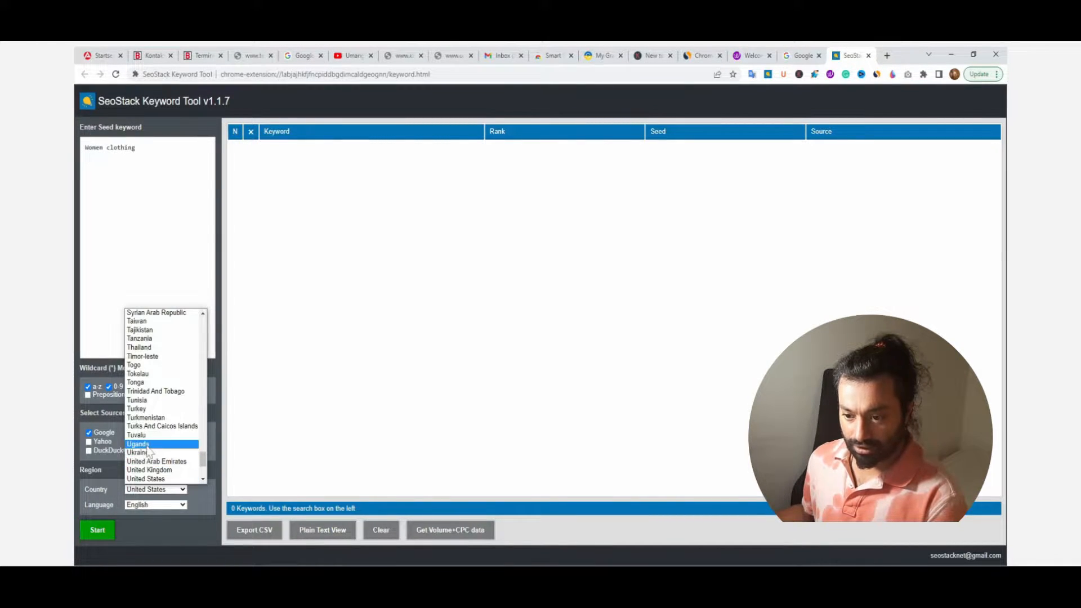
pyautogui.scroll(-3, 148, 451)
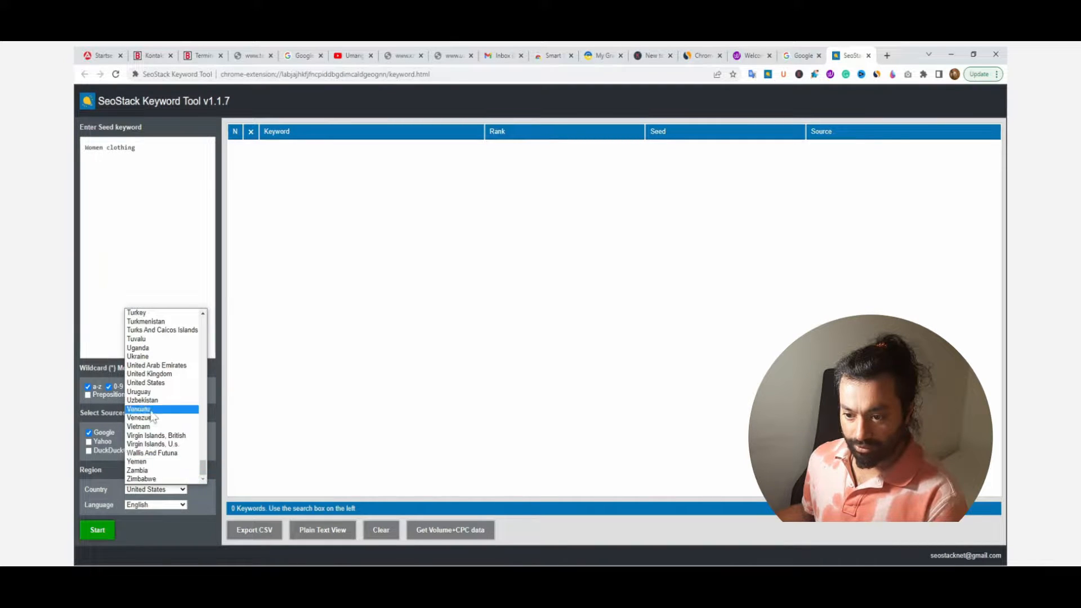
pyautogui.click(159, 387)
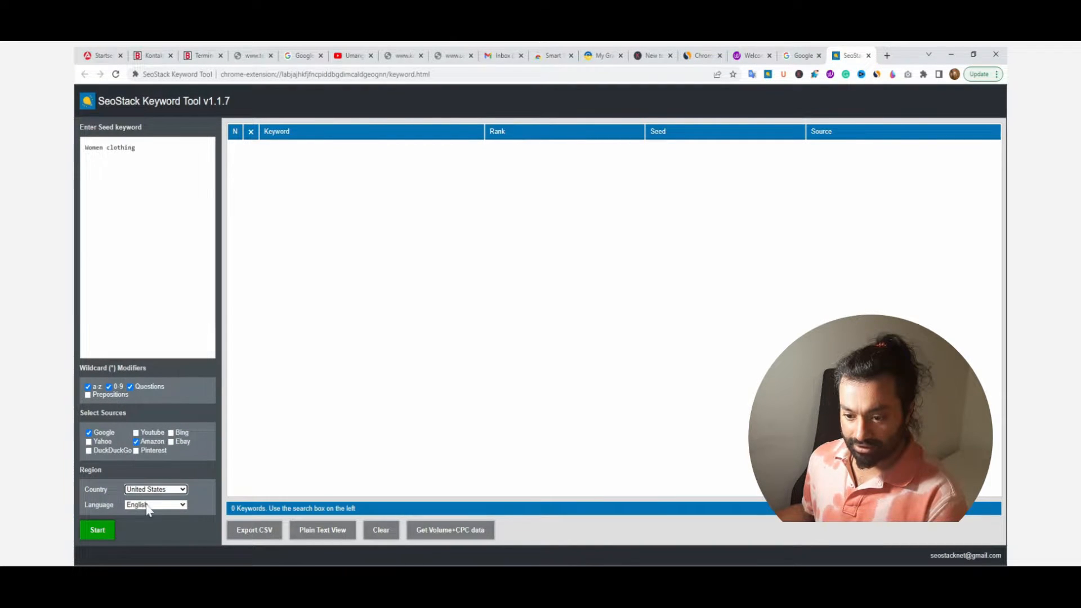
pyautogui.click(107, 532)
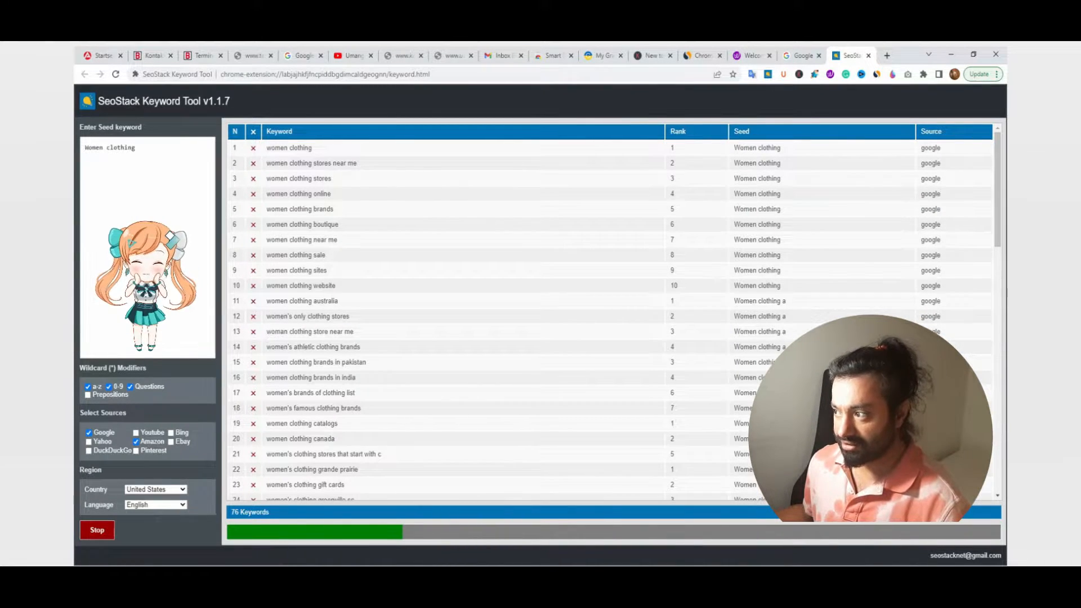
# Examine the Google keyword suggestions, comparing each keyword and its rank with its alphabetical seed variation.
pyautogui.scroll(-4, 758, 350)
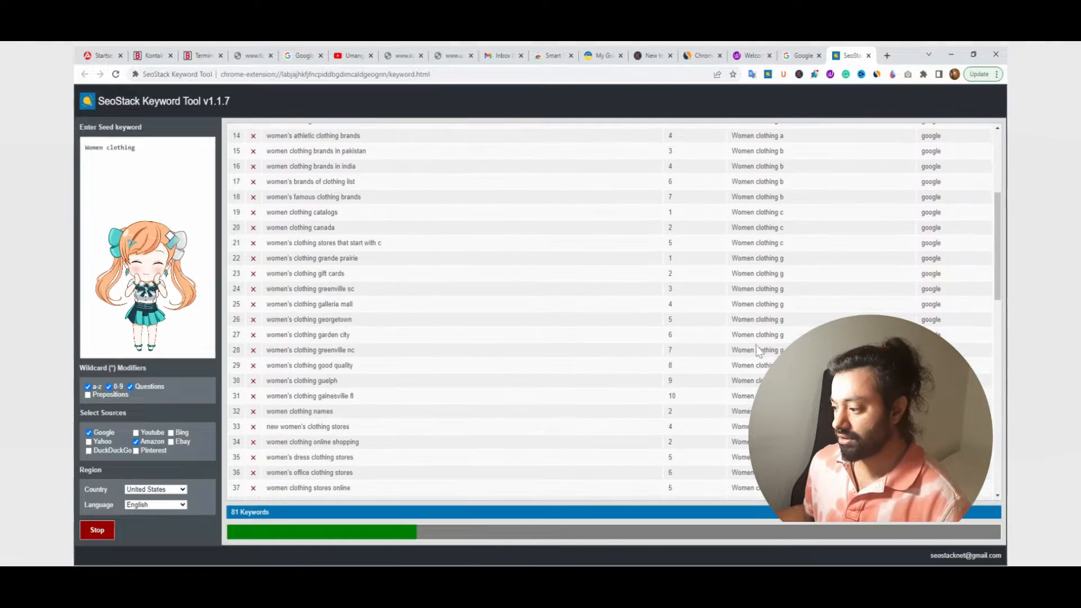
pyautogui.scroll(-15, 758, 350)
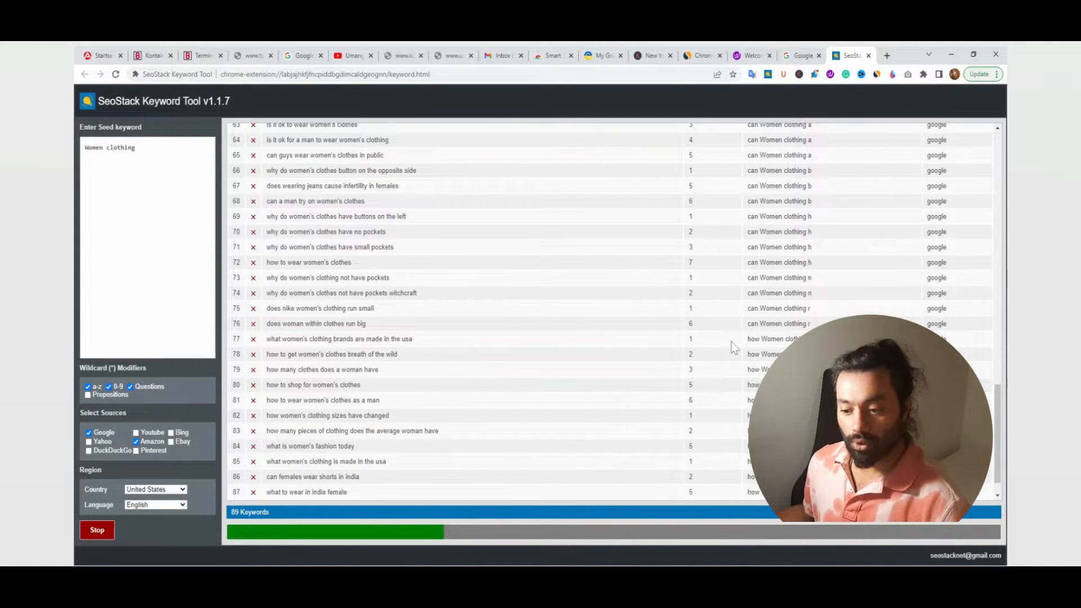
pyautogui.scroll(15, 732, 338)
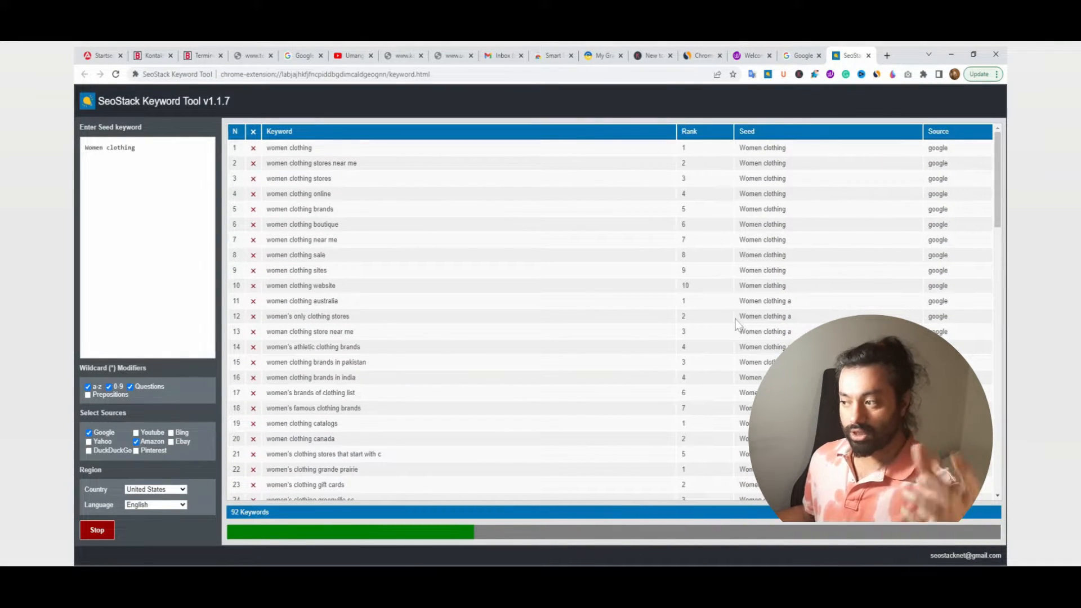
pyautogui.scroll(-3, 735, 318)
pyautogui.scroll(3, 737, 320)
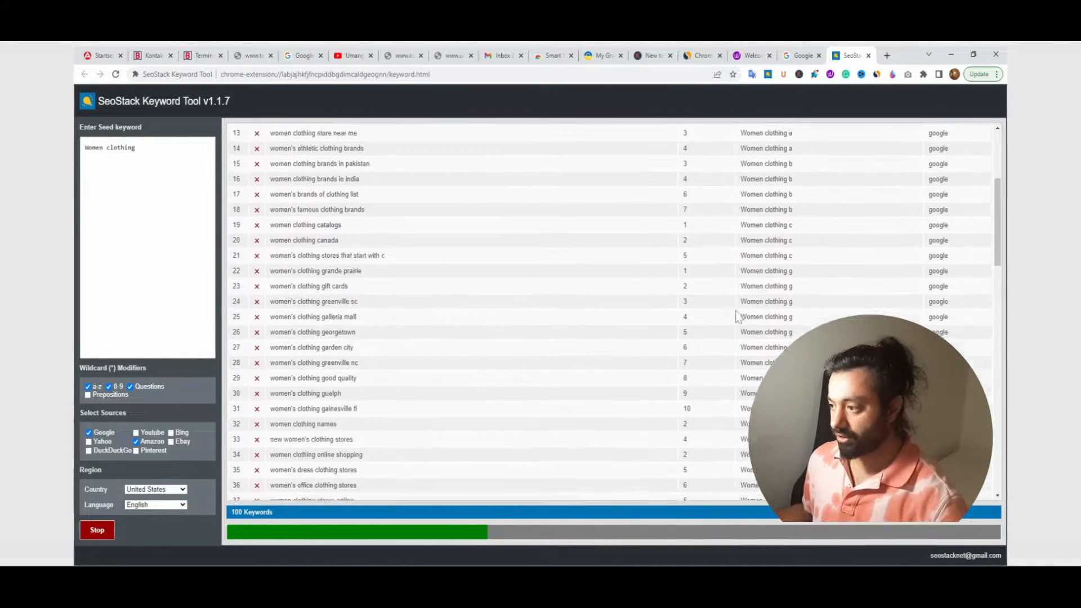
pyautogui.scroll(-1, 735, 315)
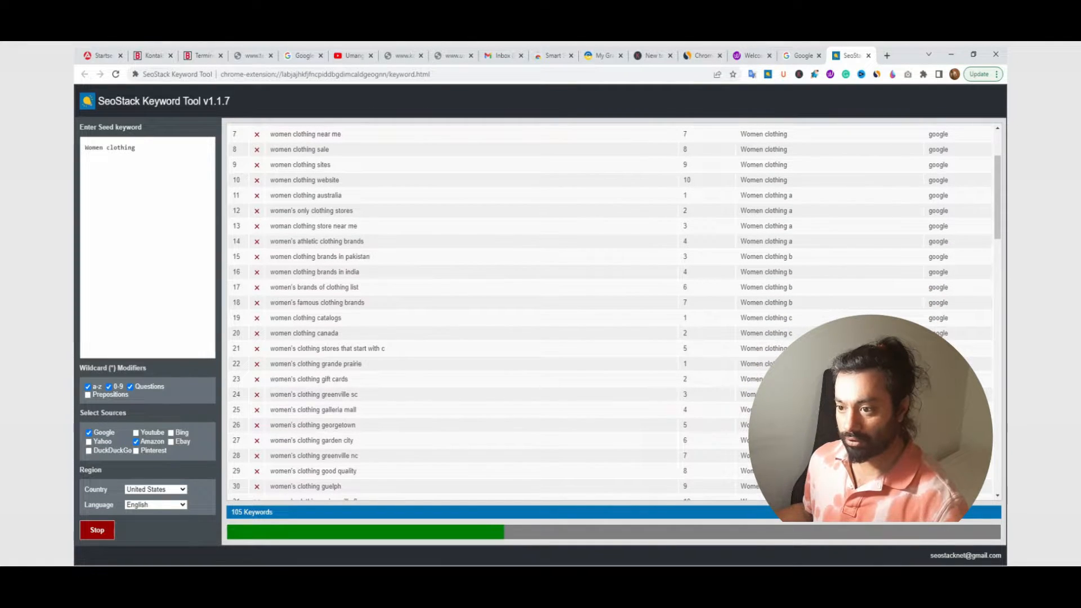
pyautogui.moveTo(308, 196); pyautogui.dragTo(324, 196)
pyautogui.moveTo(777, 195); pyautogui.dragTo(796, 192)
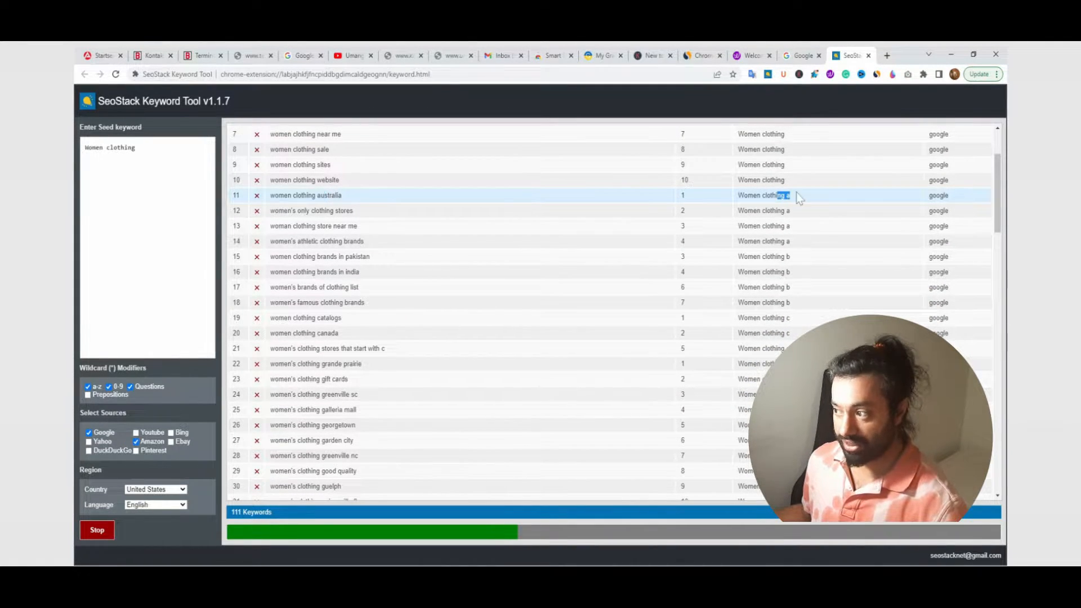
pyautogui.moveTo(757, 302)
pyautogui.mouseDown()
pyautogui.moveTo(777, 302)
pyautogui.moveTo(757, 317)
pyautogui.moveTo(762, 302)
pyautogui.mouseUp()
pyautogui.moveTo(767, 257); pyautogui.dragTo(323, 259)
pyautogui.moveTo(772, 318); pyautogui.dragTo(313, 325)
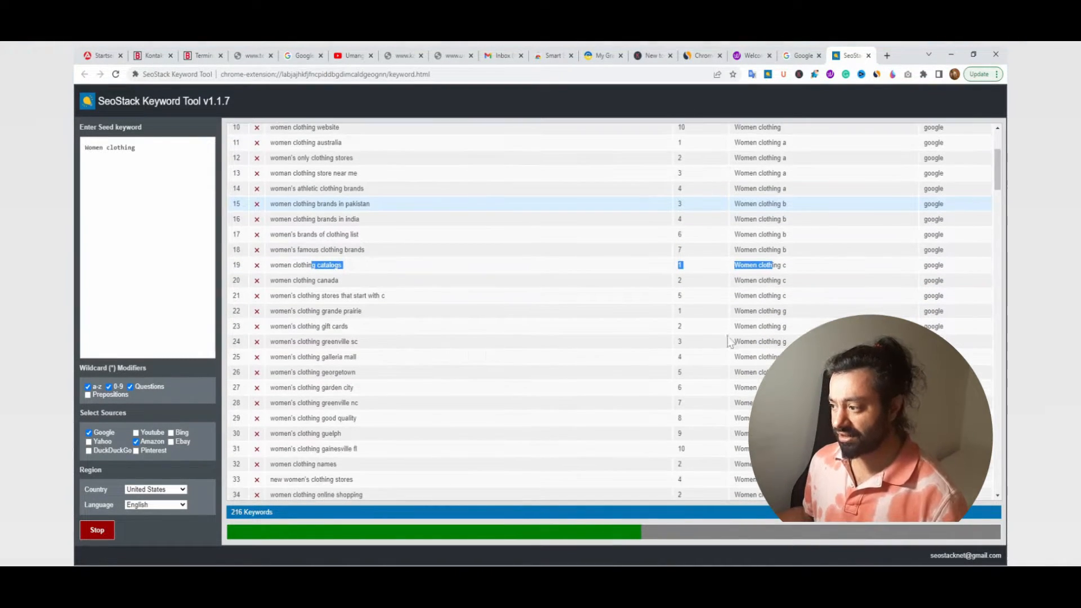
pyautogui.moveTo(768, 313); pyautogui.dragTo(327, 316)
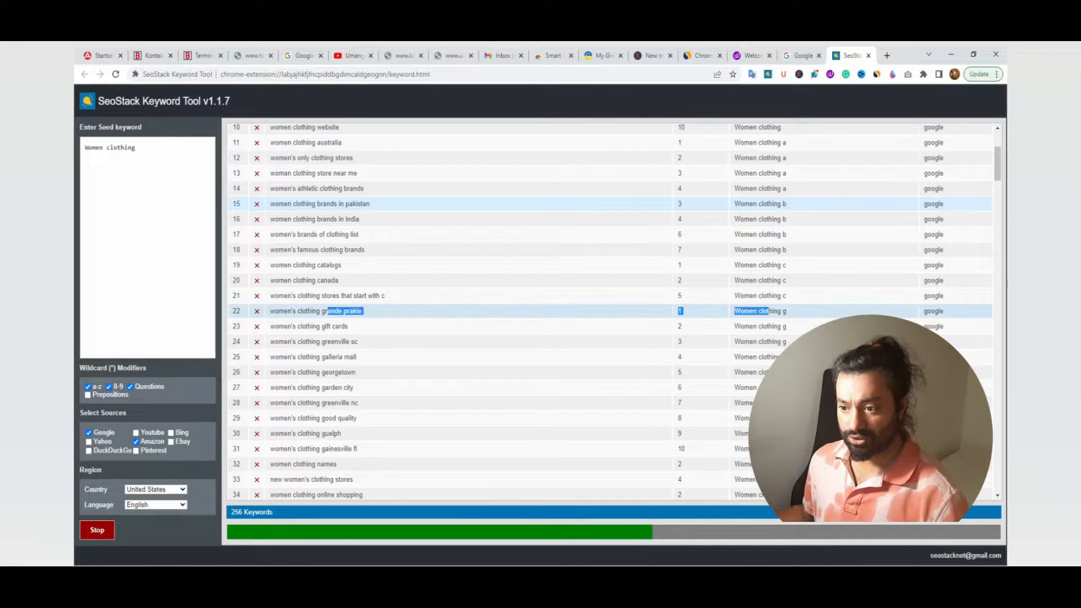
pyautogui.moveTo(776, 359); pyautogui.dragTo(337, 363)
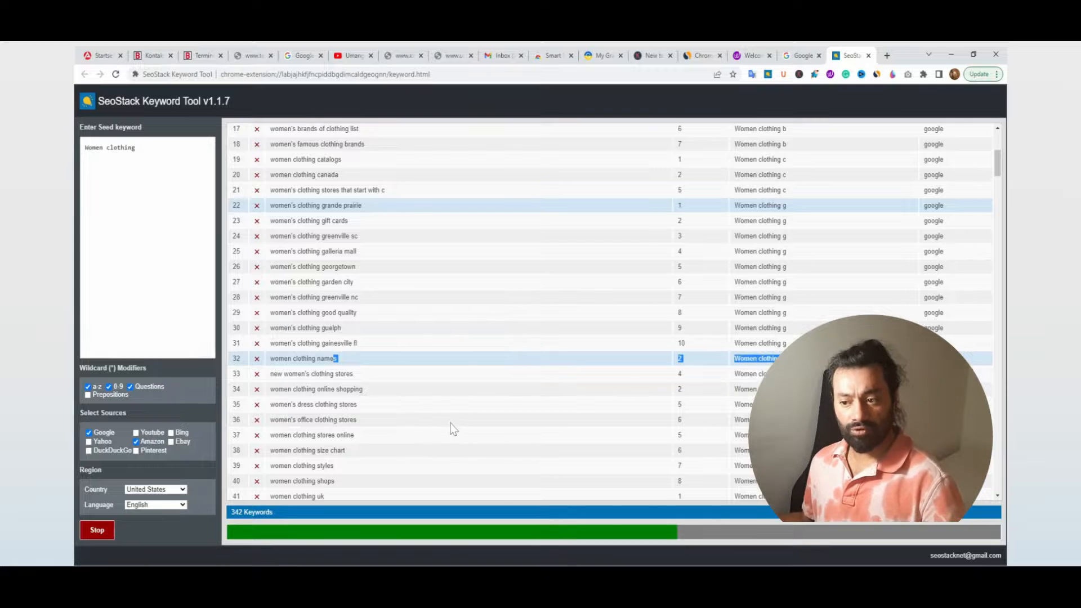
# Examine the Amazon keyword suggestions, such as "women clothing hoodies" and "women clothing indian", and their ranks.
pyautogui.scroll(-20, 953, 303)
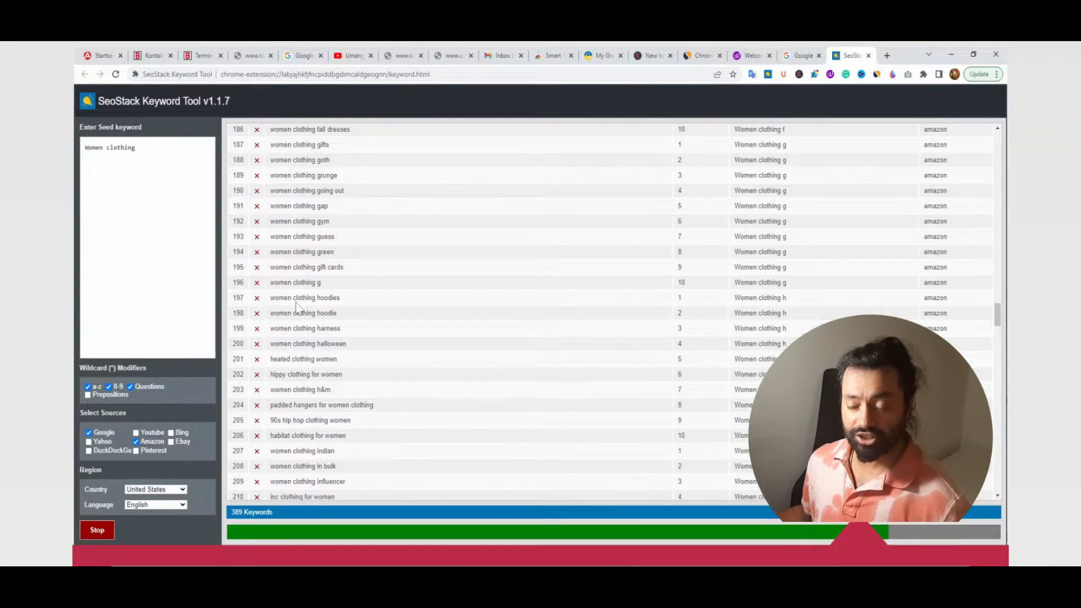
pyautogui.moveTo(271, 298); pyautogui.dragTo(334, 302)
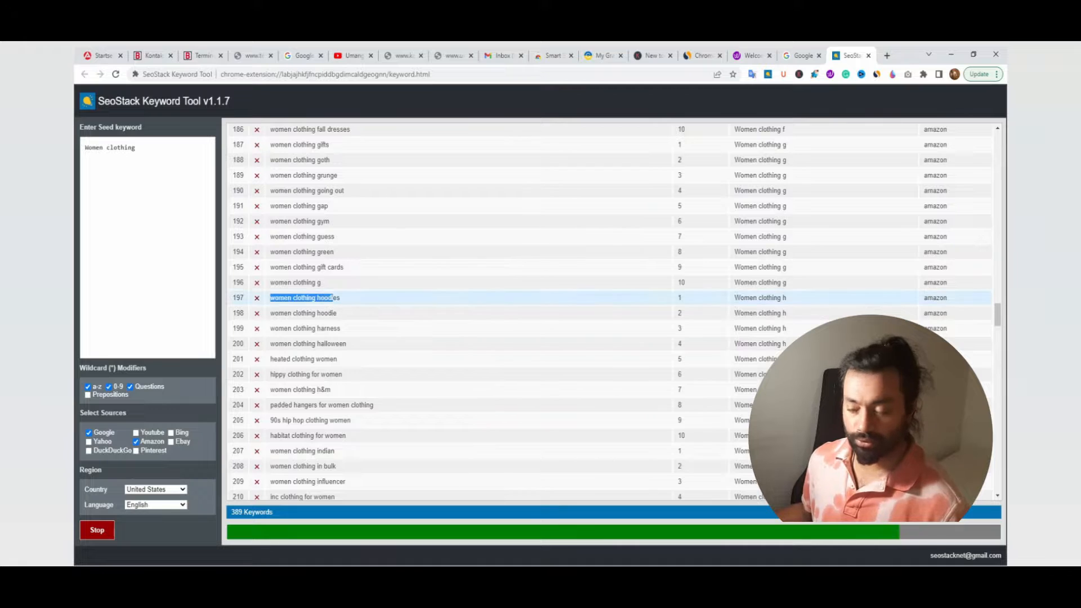
pyautogui.scroll(-2, 331, 313)
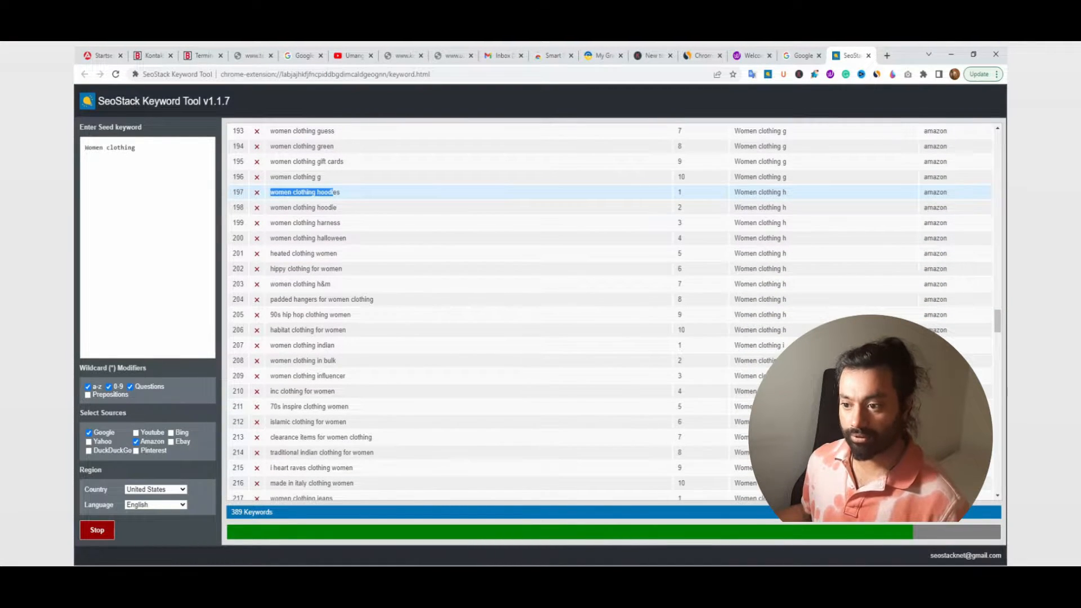
pyautogui.scroll(-2, 310, 258)
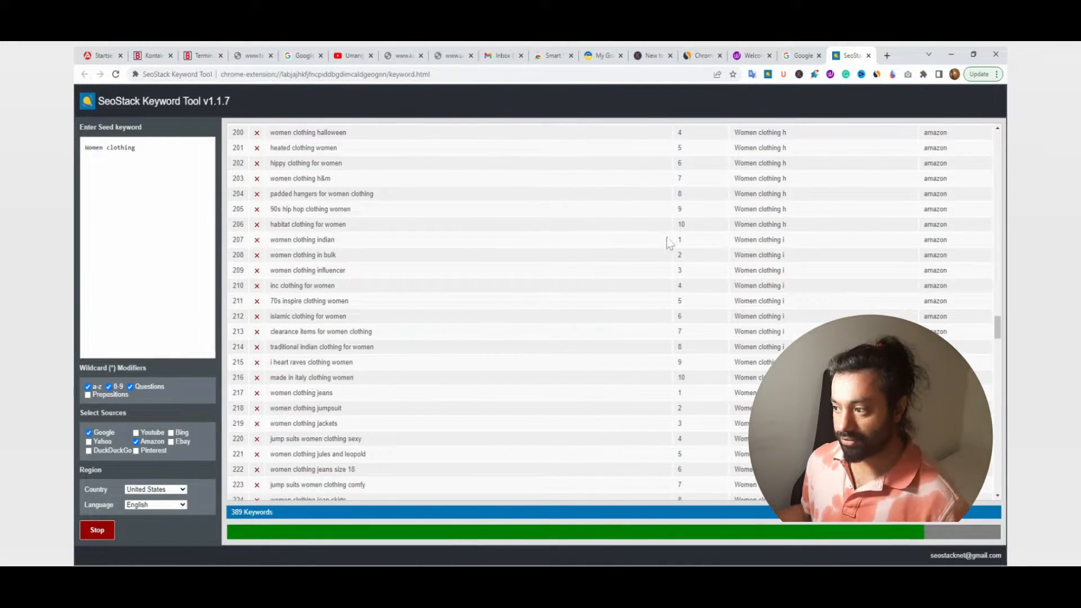
pyautogui.doubleClick(681, 240)
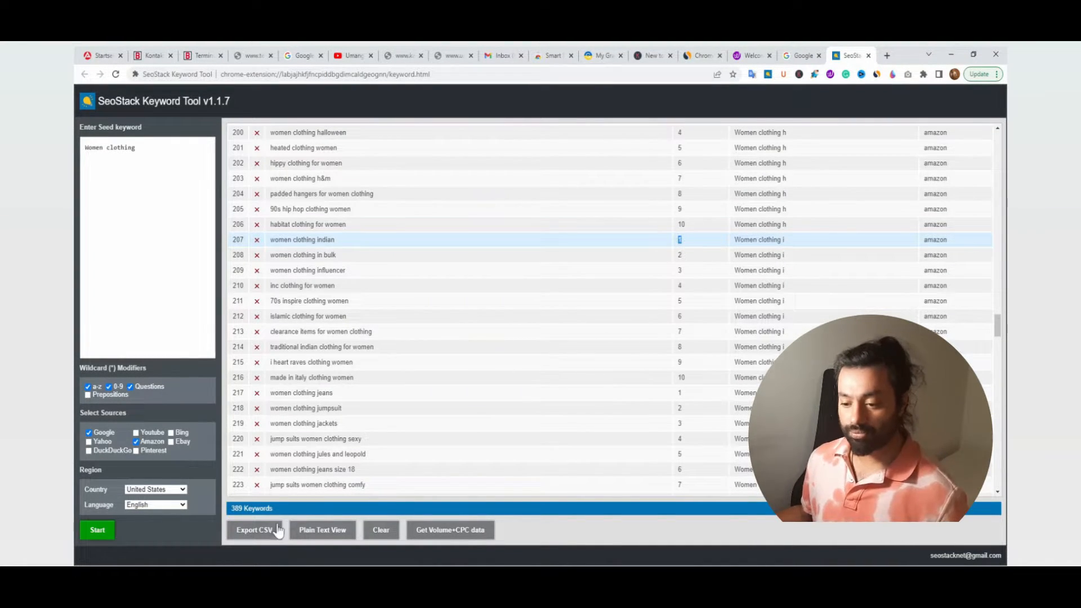
# Export the keyword list as CSV and request volume and CPC data for the keywords.
pyautogui.click(256, 531)
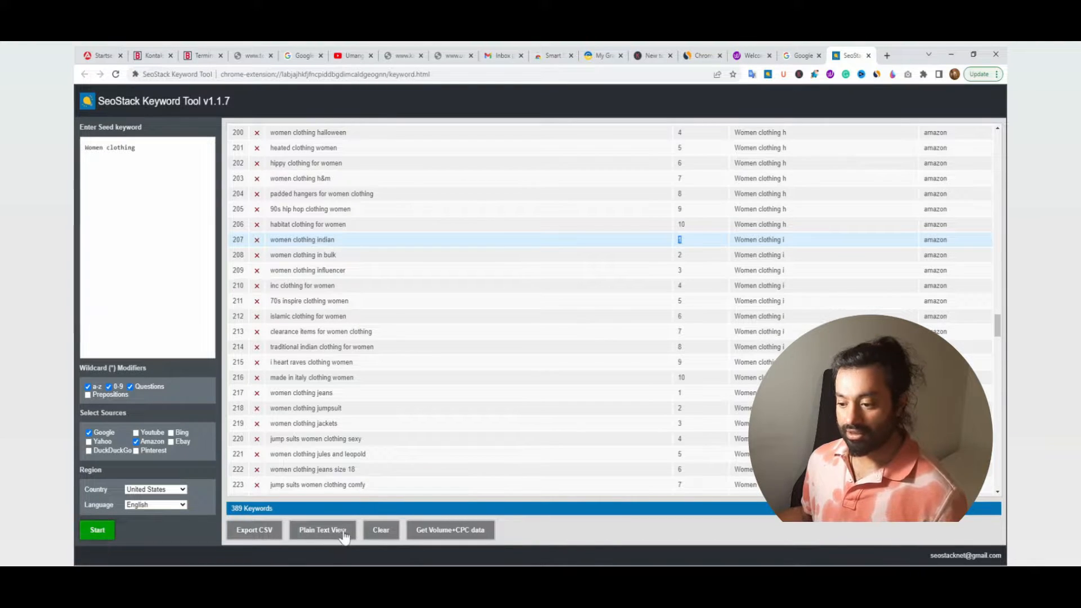
pyautogui.click(427, 532)
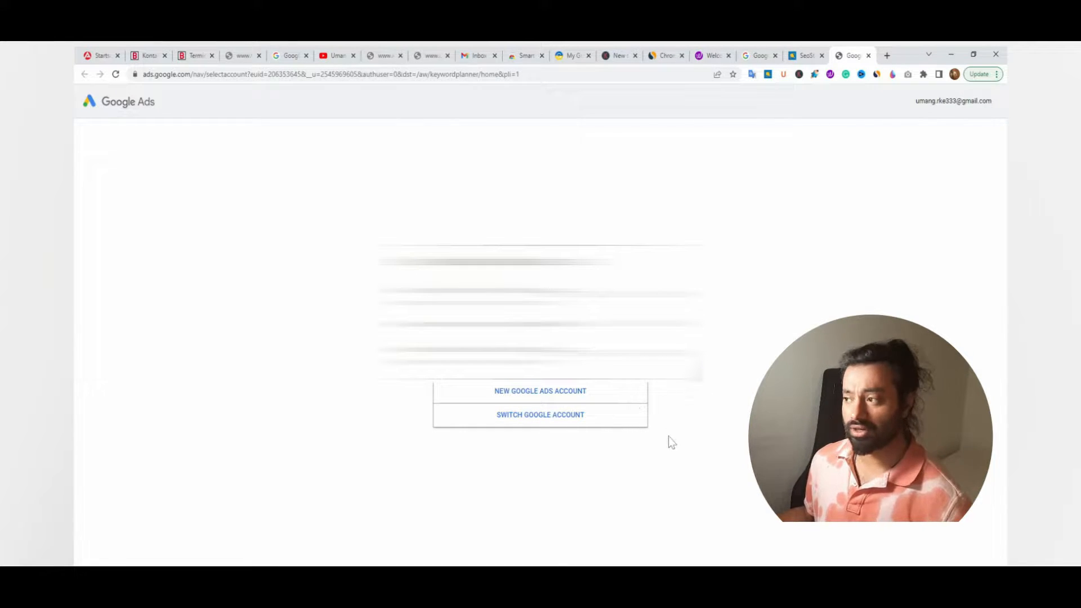
# Close the SeoStack and Google Ads pages and return to the Google home page.
pyautogui.click(821, 58)
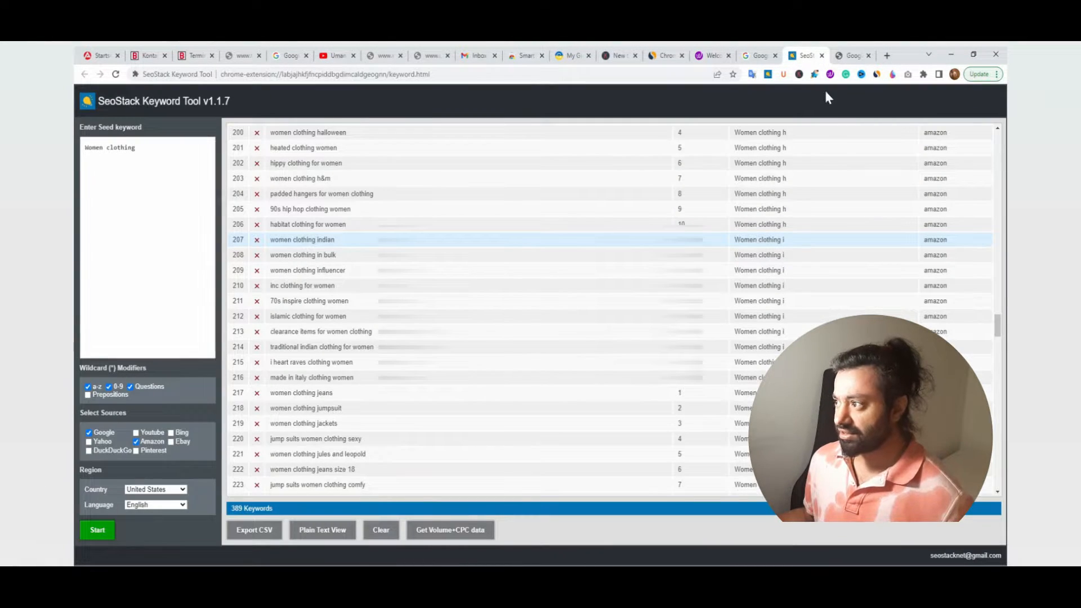
pyautogui.click(821, 56)
pyautogui.click(821, 55)
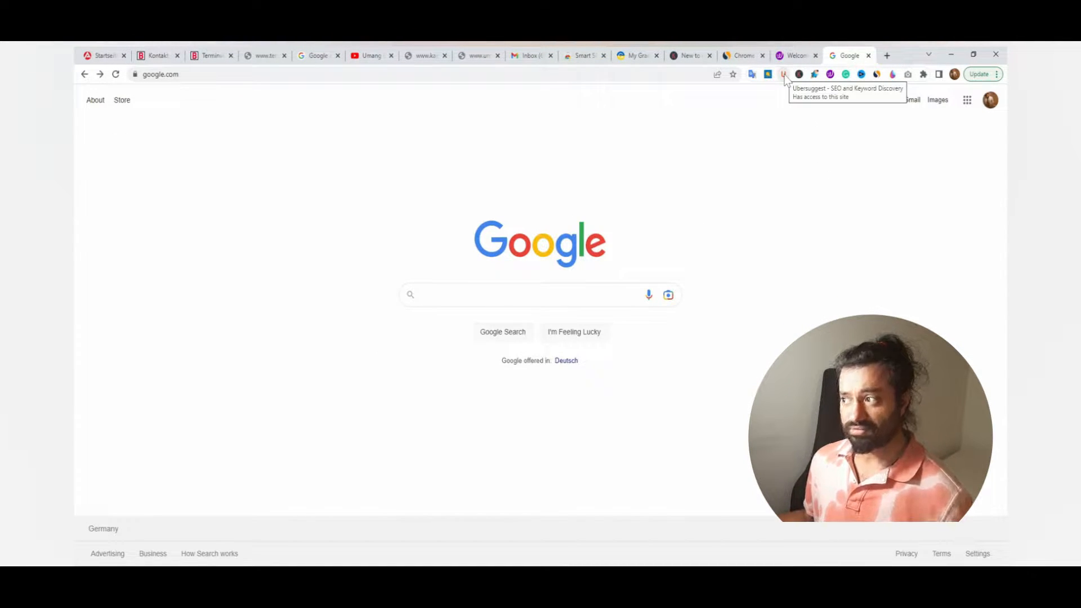
# Search Google for "Marketing jobs" to bring up the Ubersuggest keyword data.
pyautogui.click(540, 294)
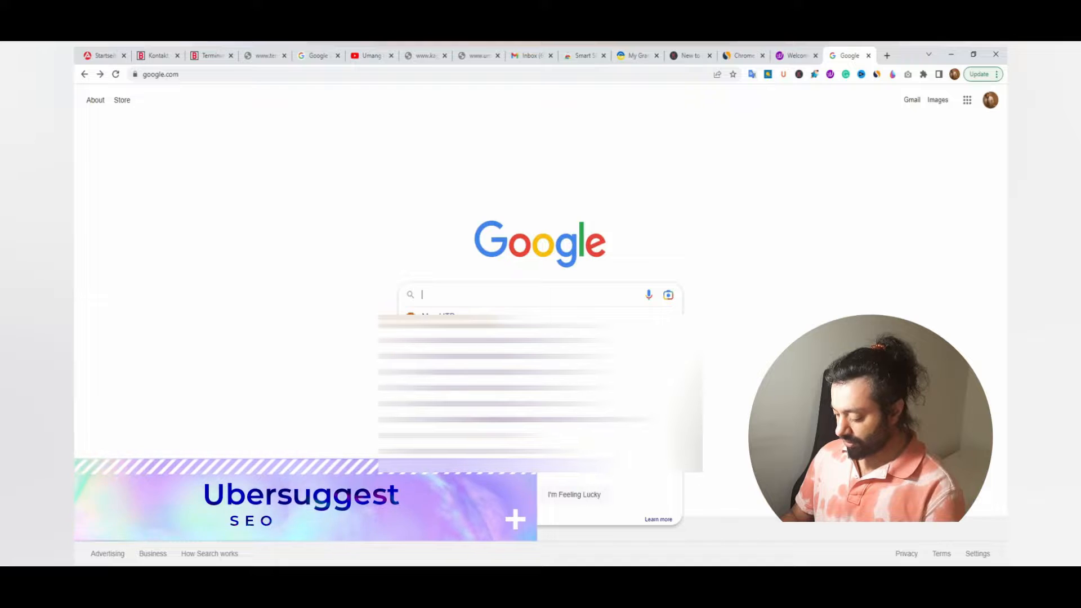
pyautogui.write('Marke')
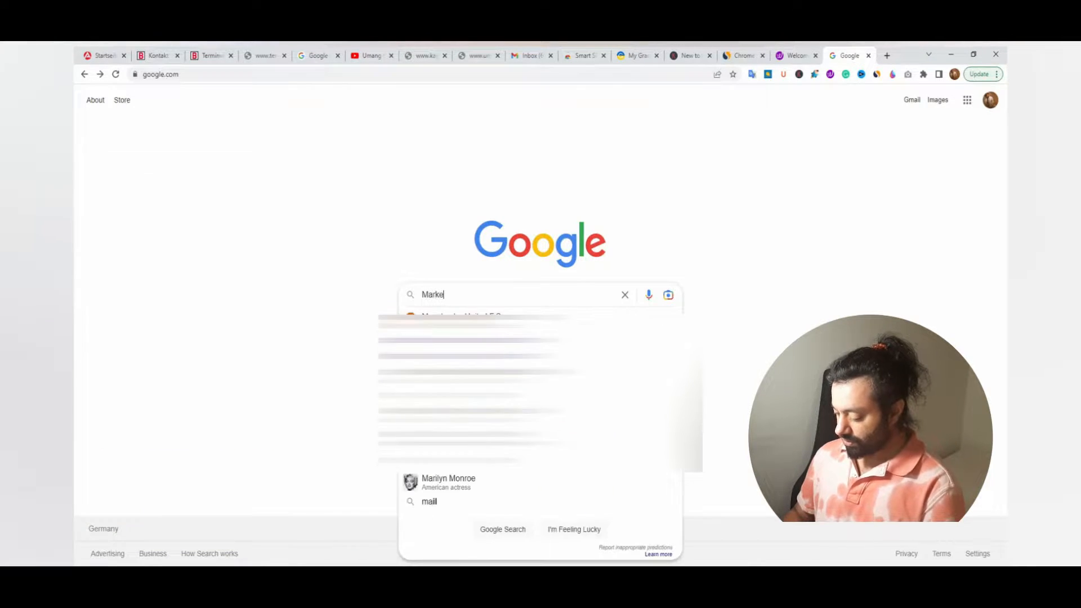
pyautogui.write('ting jo')
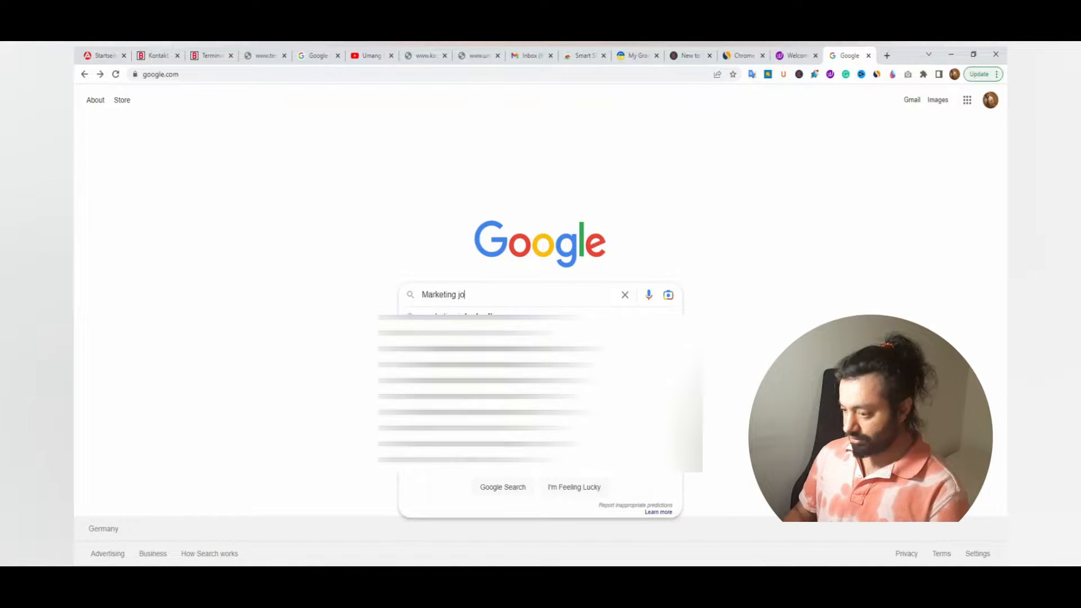
pyautogui.write('bs')
pyautogui.press('Return')
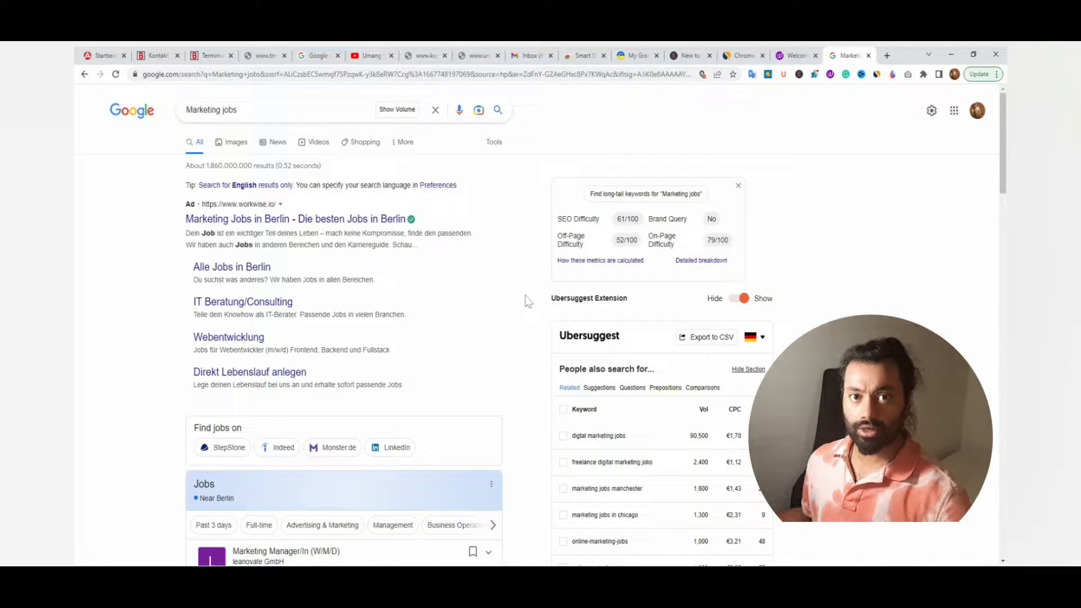
# Examine the related keywords in Ubersuggest and the explanation of the SD column.
pyautogui.scroll(-1, 528, 301)
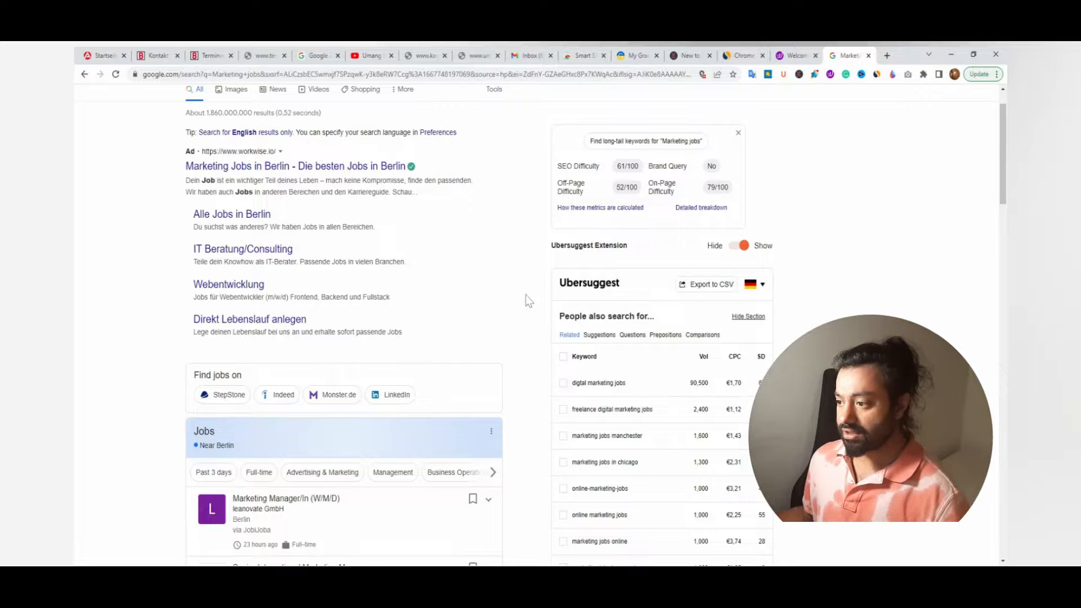
pyautogui.scroll(-2, 528, 302)
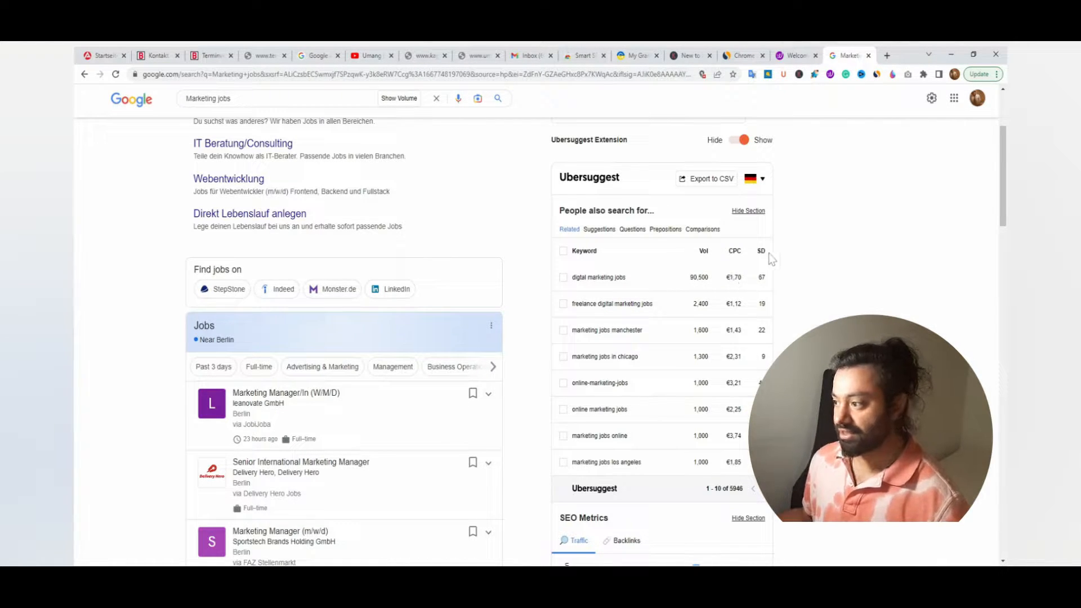
pyautogui.moveTo(761, 251)
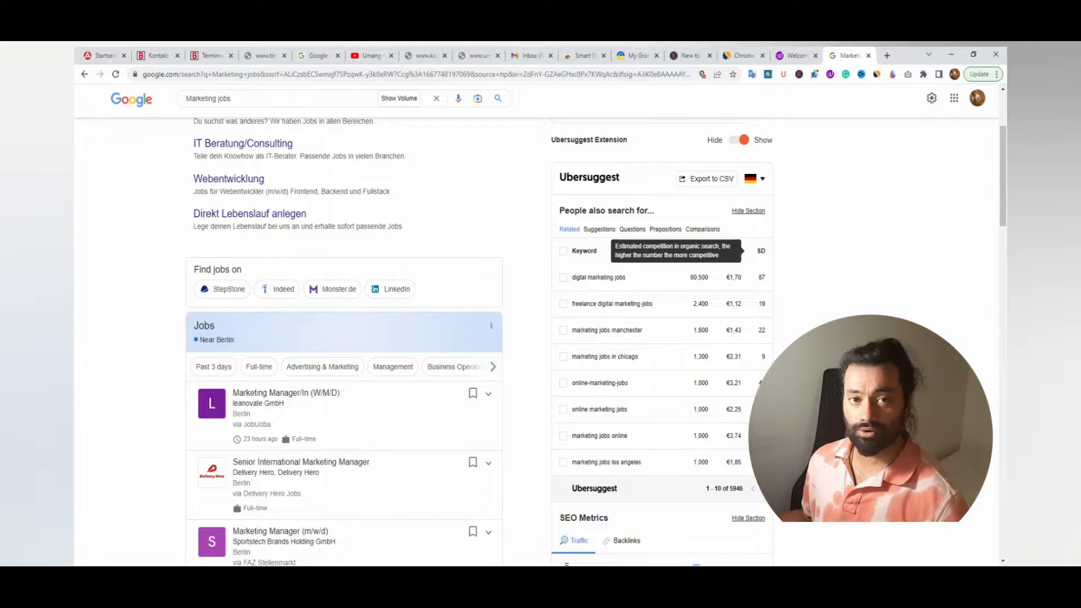
# Examine the Traffic chart by position in Ubersuggest's SEO Metrics section for "Marketing jobs".
pyautogui.scroll(-4, 794, 332)
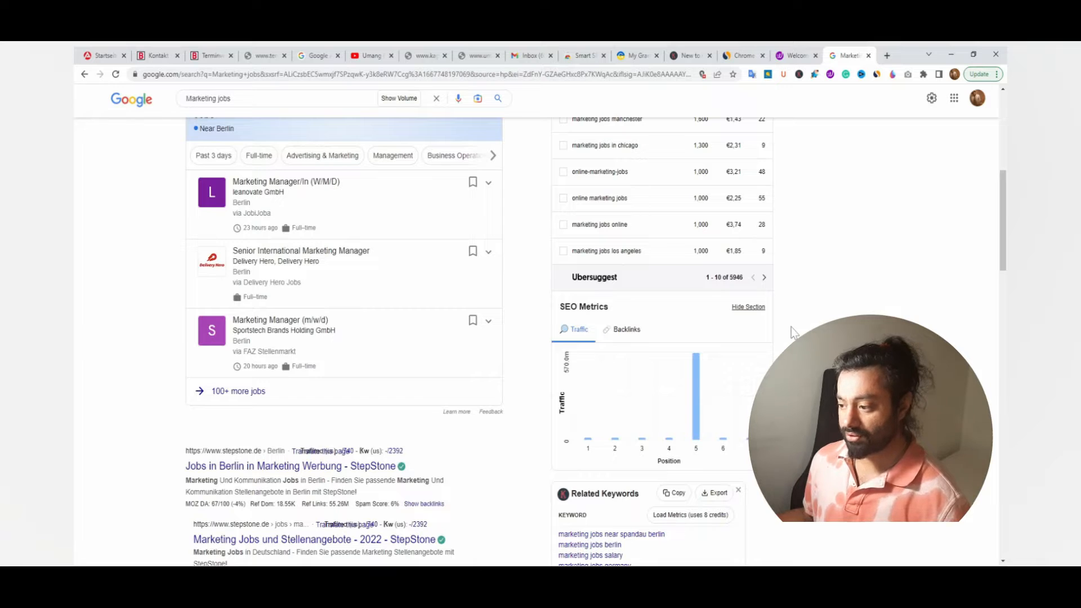
pyautogui.moveTo(697, 435)
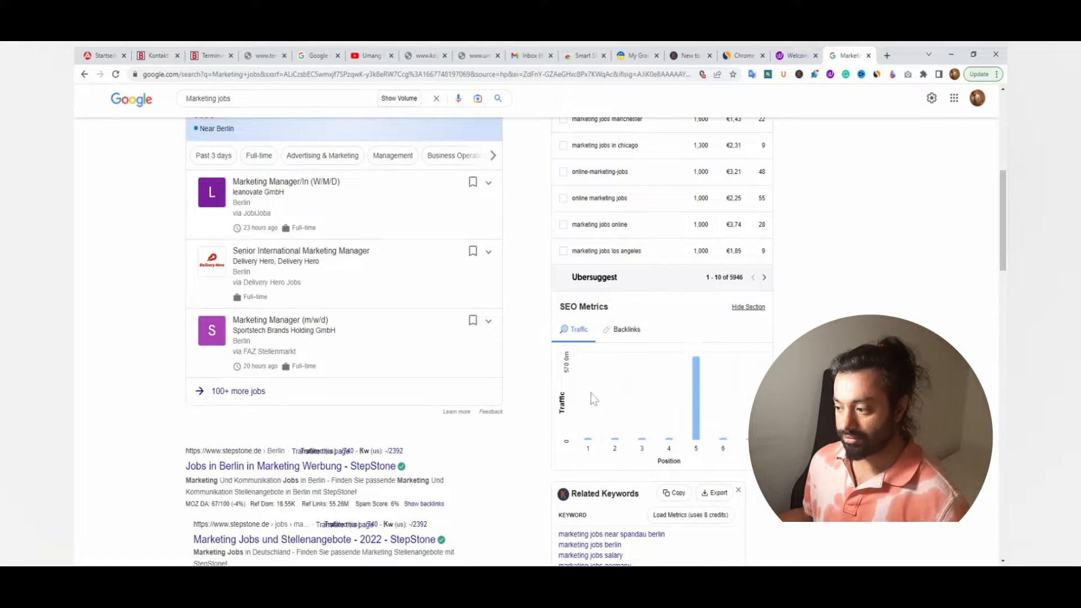
pyautogui.scroll(6, 590, 393)
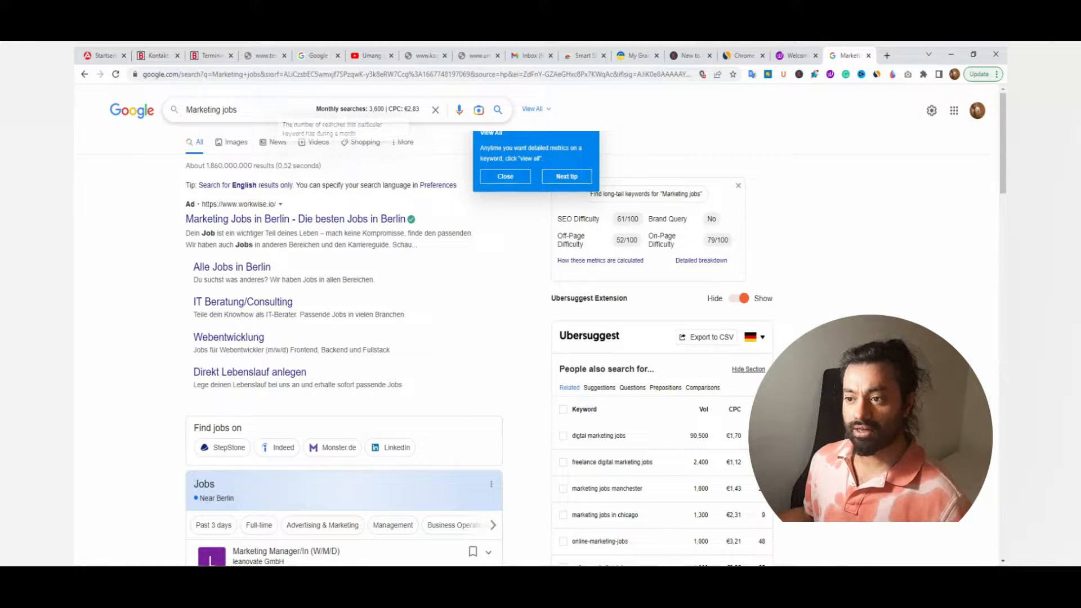
# Dismiss the View All tip and check the monthly searches and CPC explanation for "Marketing jobs".
pyautogui.moveTo(336, 110); pyautogui.dragTo(384, 110)
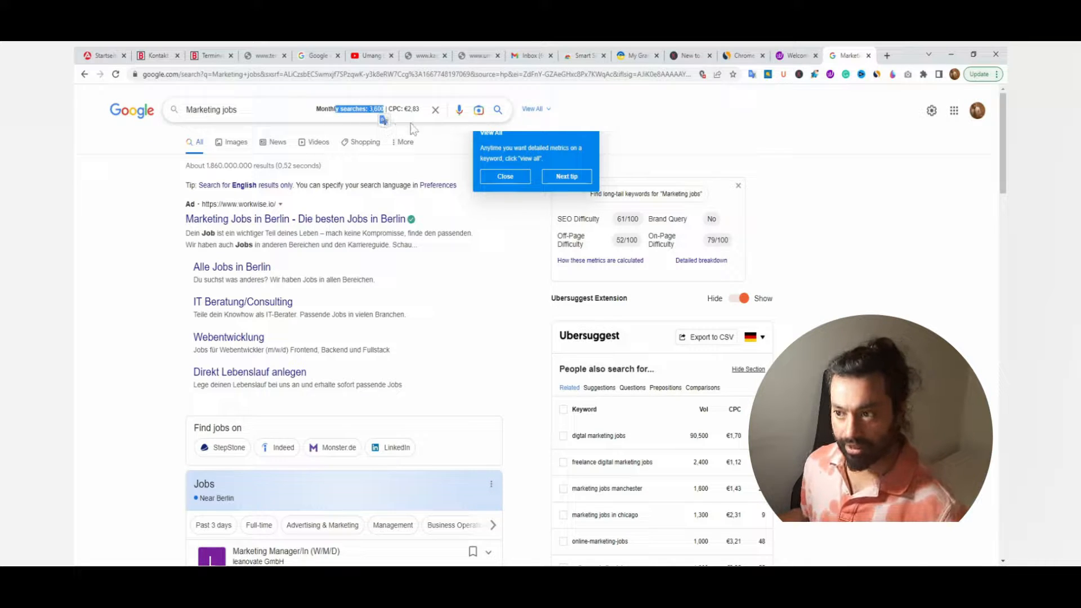
pyautogui.click(505, 177)
pyautogui.scroll(-10, 319, 243)
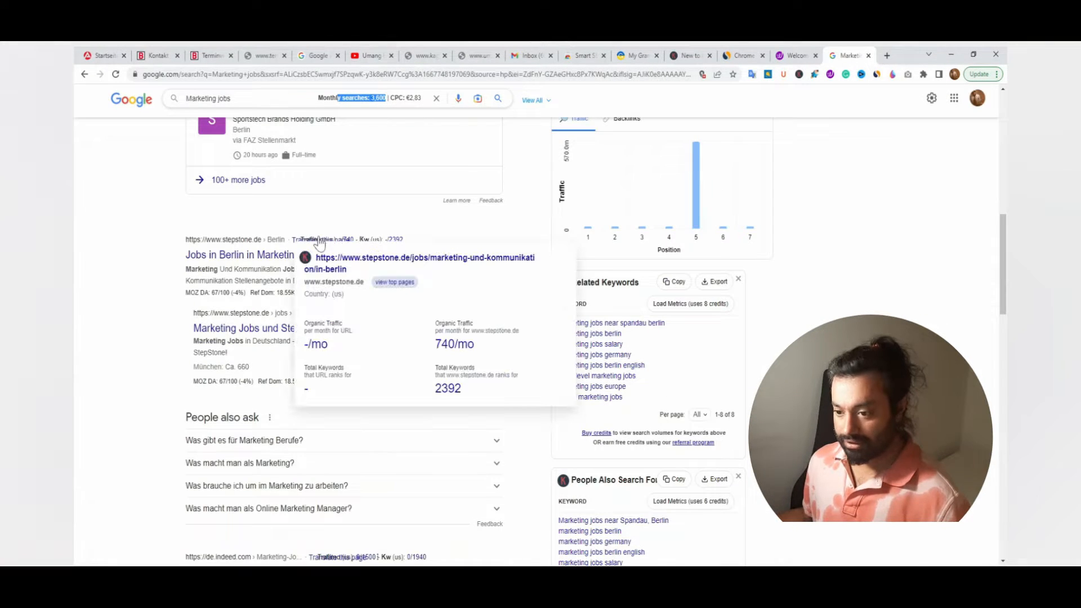
pyautogui.scroll(10, 319, 243)
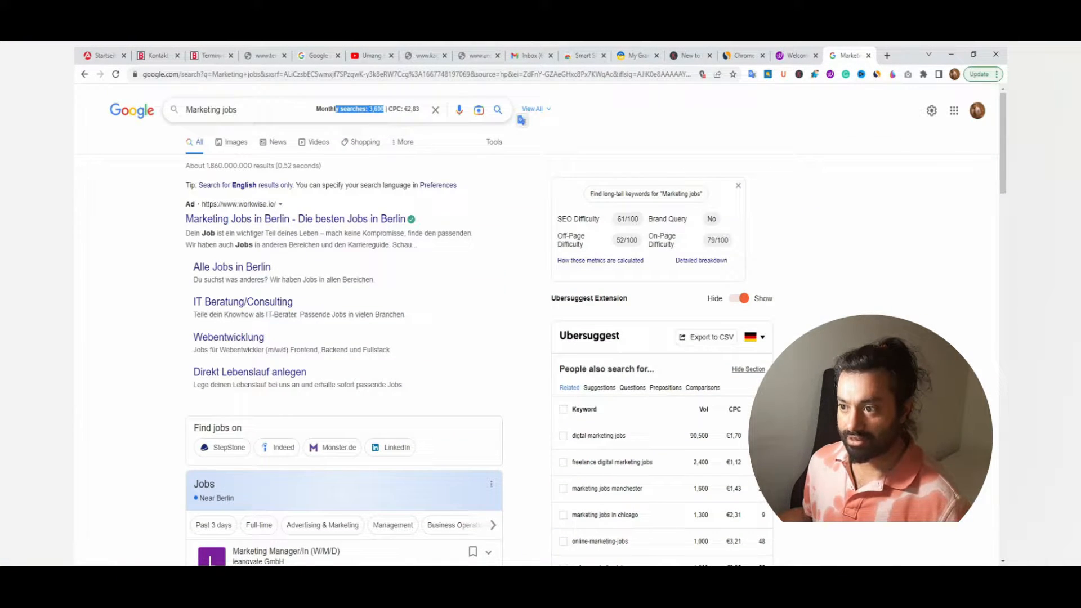
pyautogui.click(380, 111)
pyautogui.moveTo(403, 110)
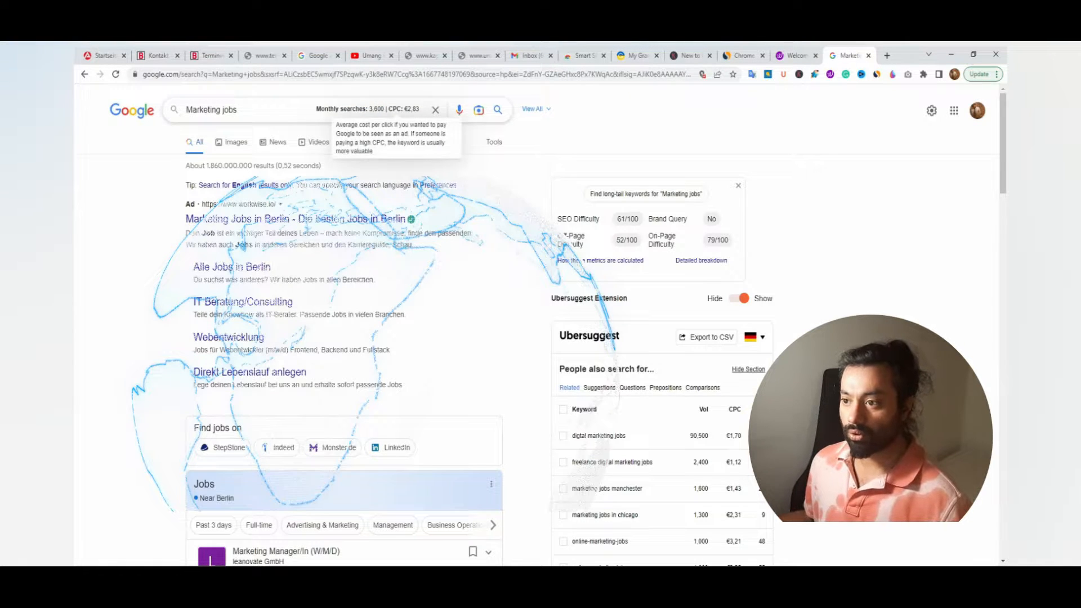
# Highlight the monthly search figure, and expand and collapse the detailed Ubersuggest metrics for "Marketing jobs".
pyautogui.moveTo(384, 110); pyautogui.dragTo(368, 110)
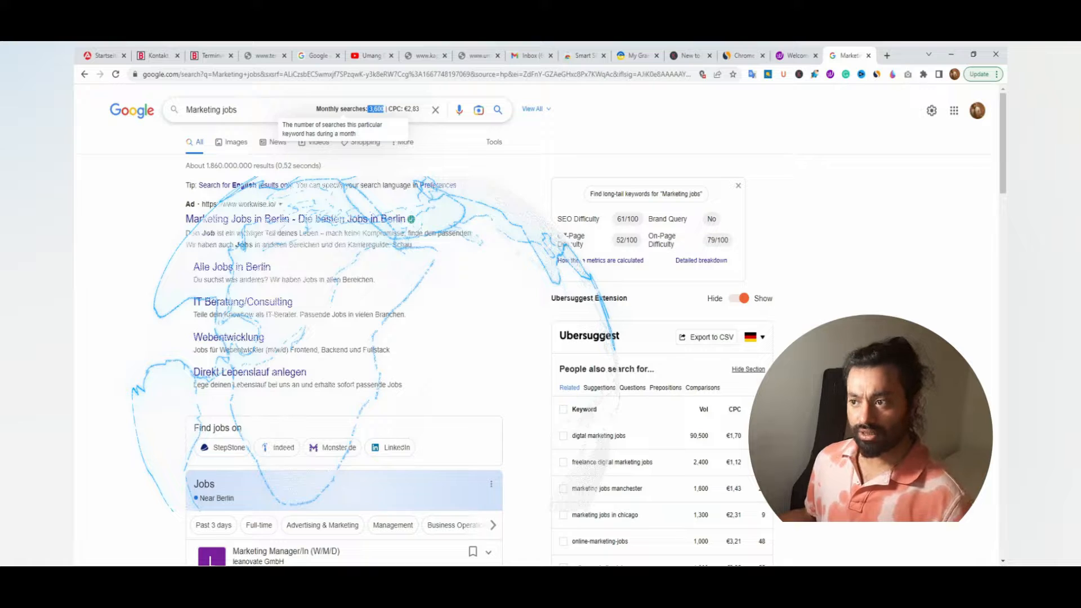
pyautogui.click(545, 110)
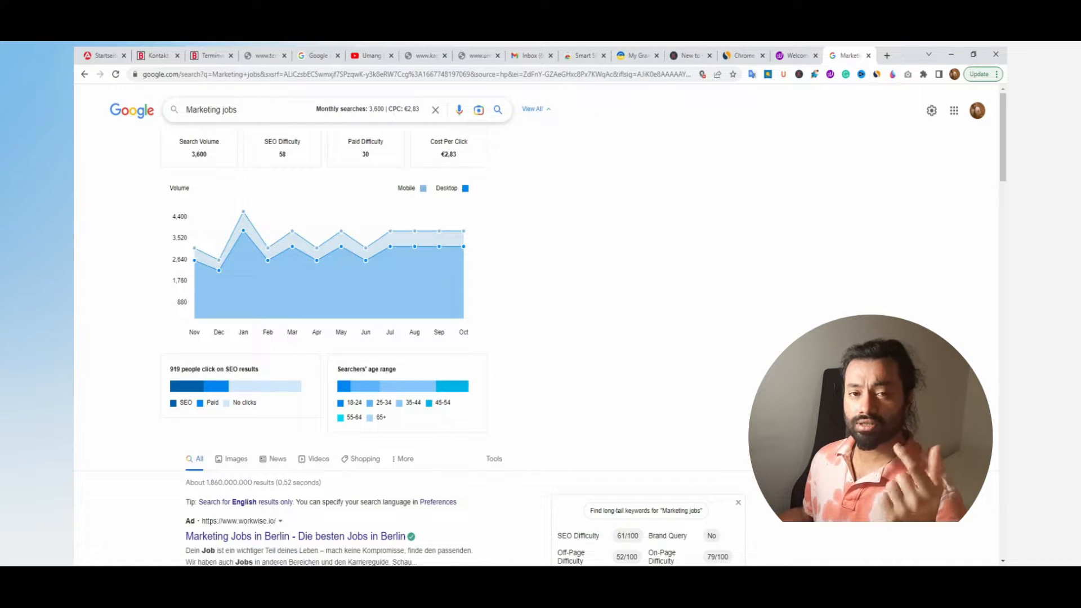
pyautogui.click(544, 111)
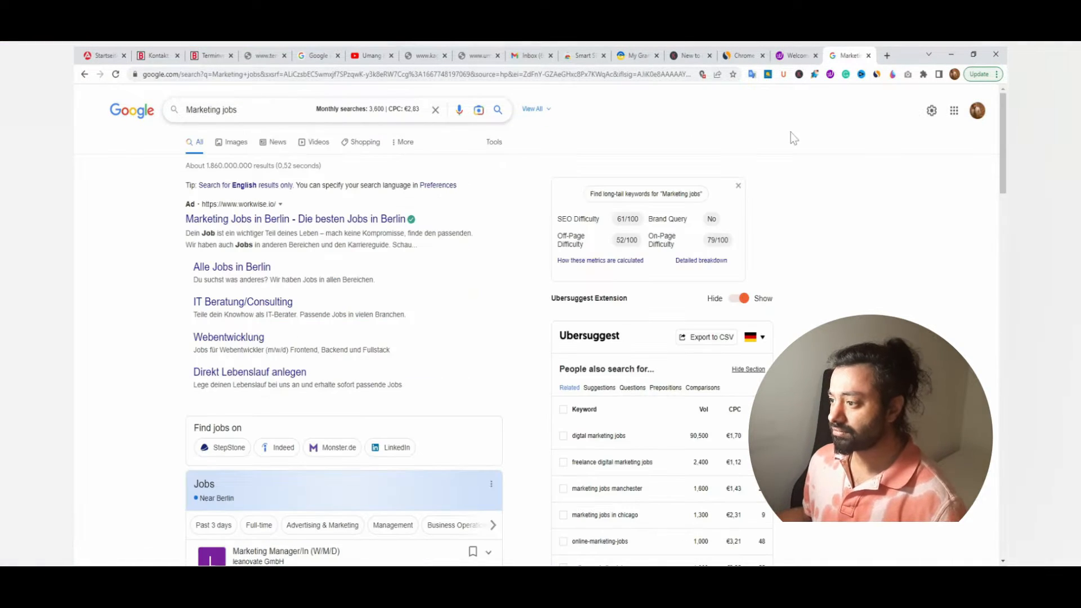
# Open the Ubersuggest extension and examine the Domain Overview of google.com, including traffic, SEO keywords ranking and top pages.
pyautogui.click(783, 74)
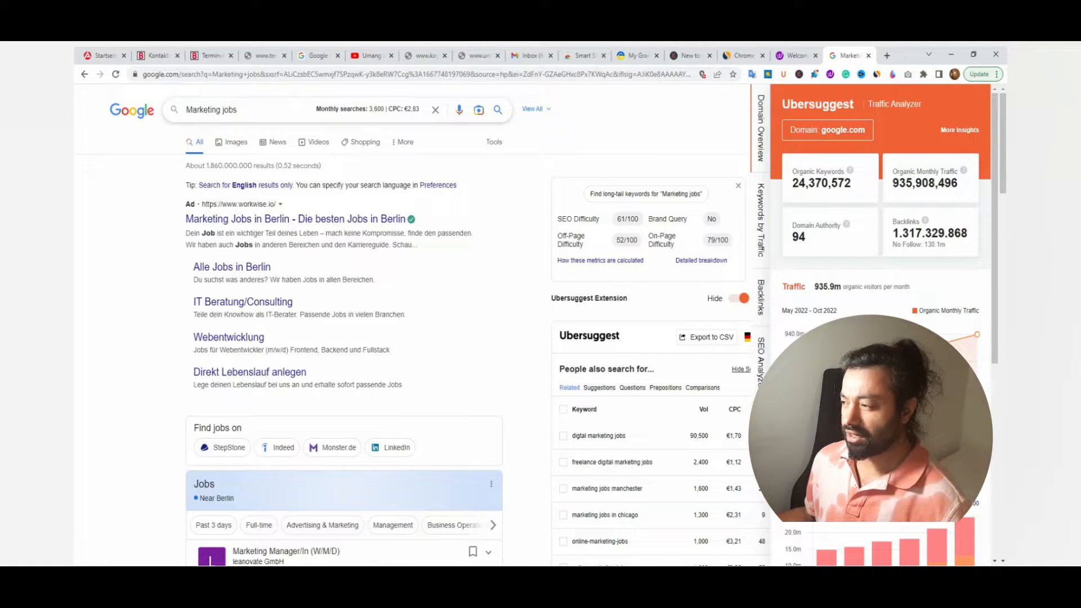
pyautogui.scroll(-3, 881, 326)
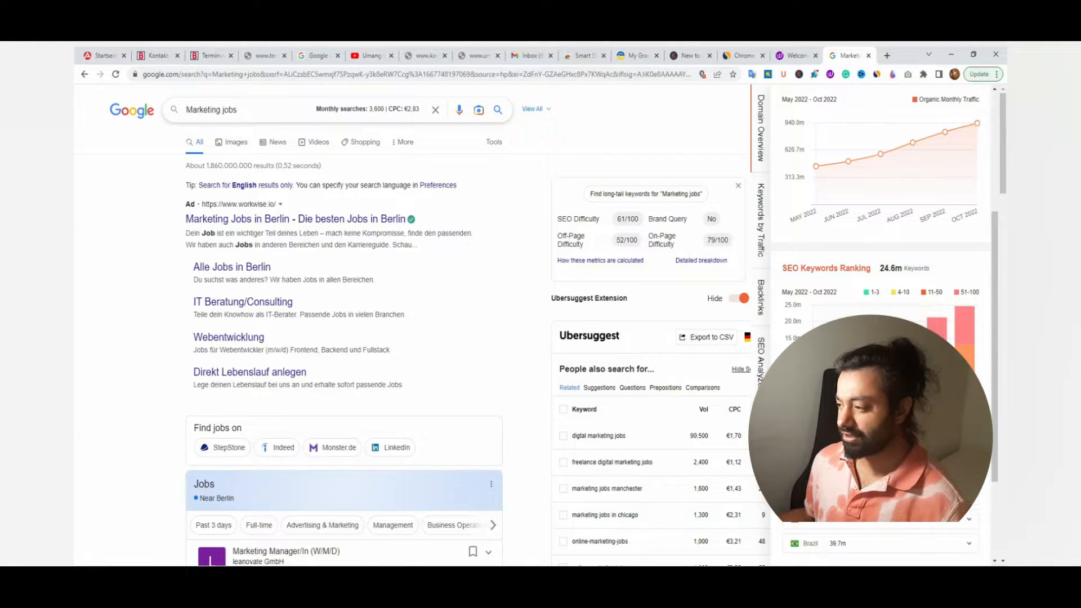
pyautogui.scroll(-2, 882, 316)
pyautogui.scroll(-4, 881, 316)
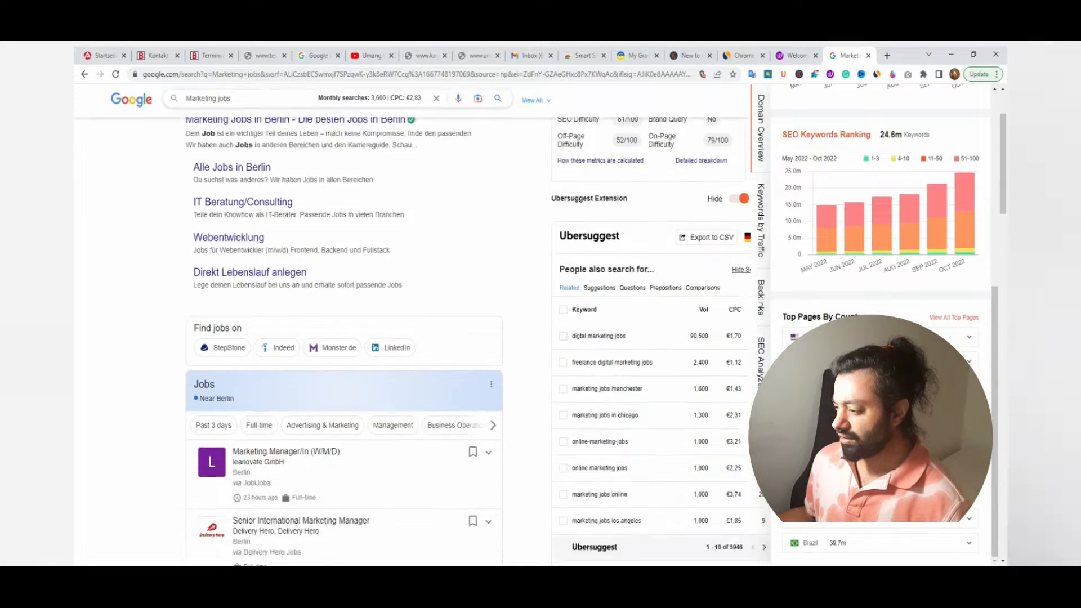
pyautogui.scroll(5, 881, 315)
pyautogui.scroll(4, 663, 341)
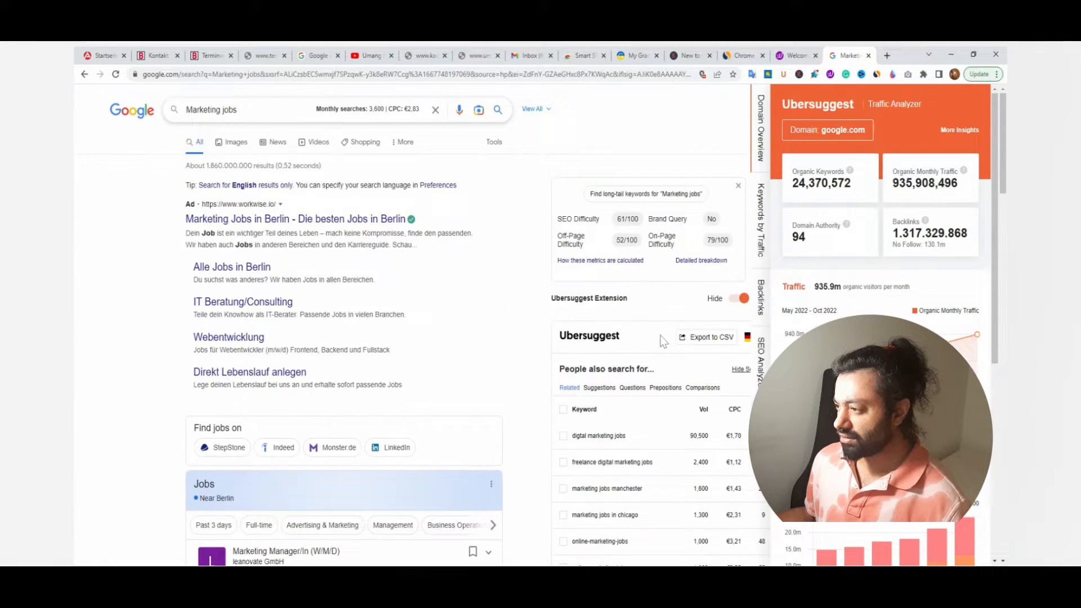
# View the Keywords by Traffic and Backlinks reports for google.com in Ubersuggest.
pyautogui.click(764, 219)
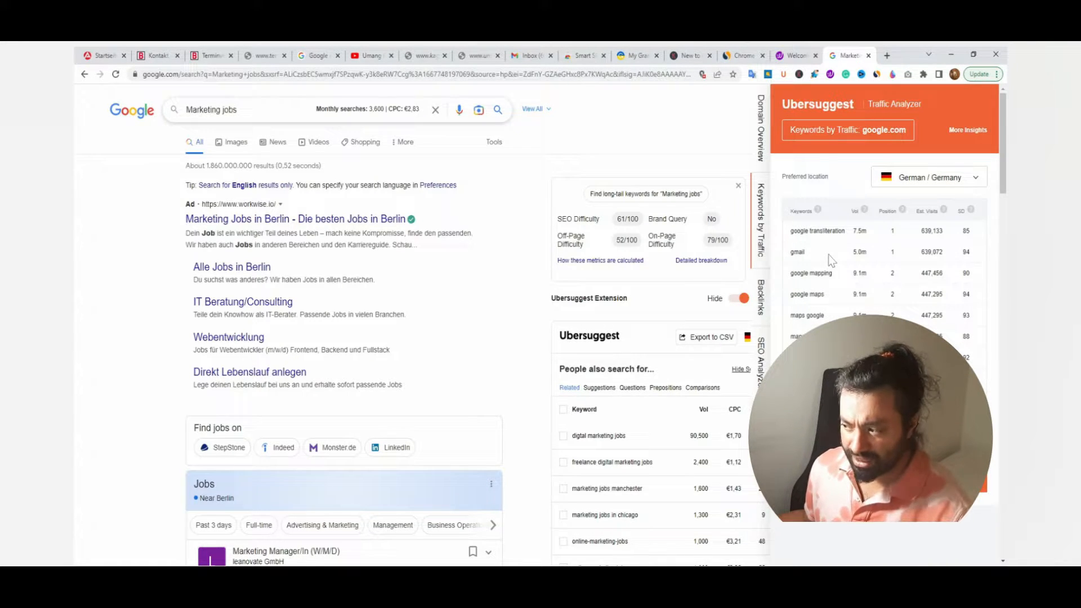
pyautogui.click(766, 298)
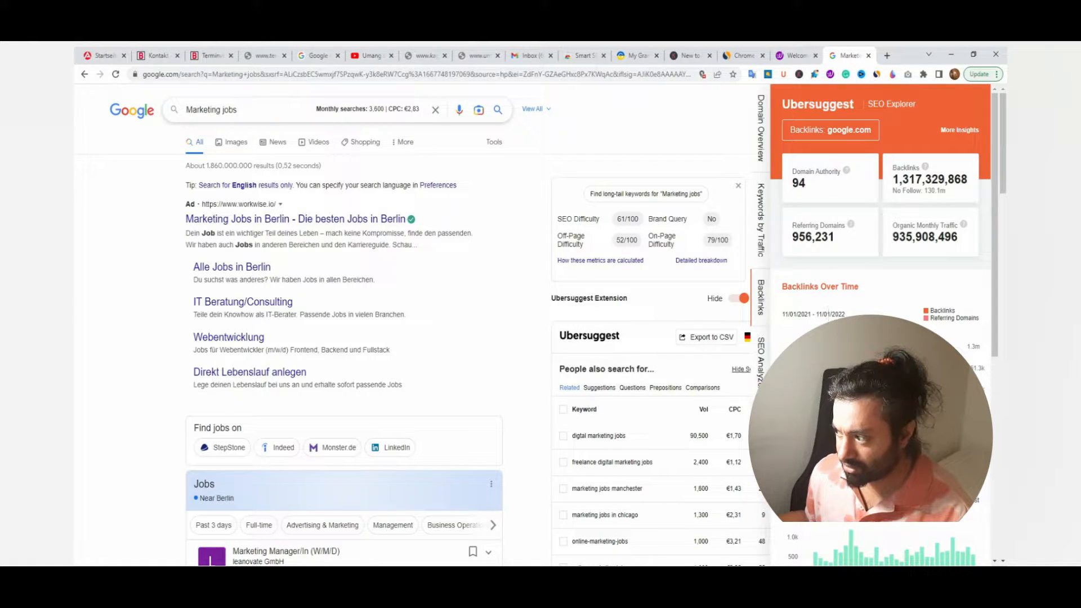
pyautogui.scroll(-1, 881, 237)
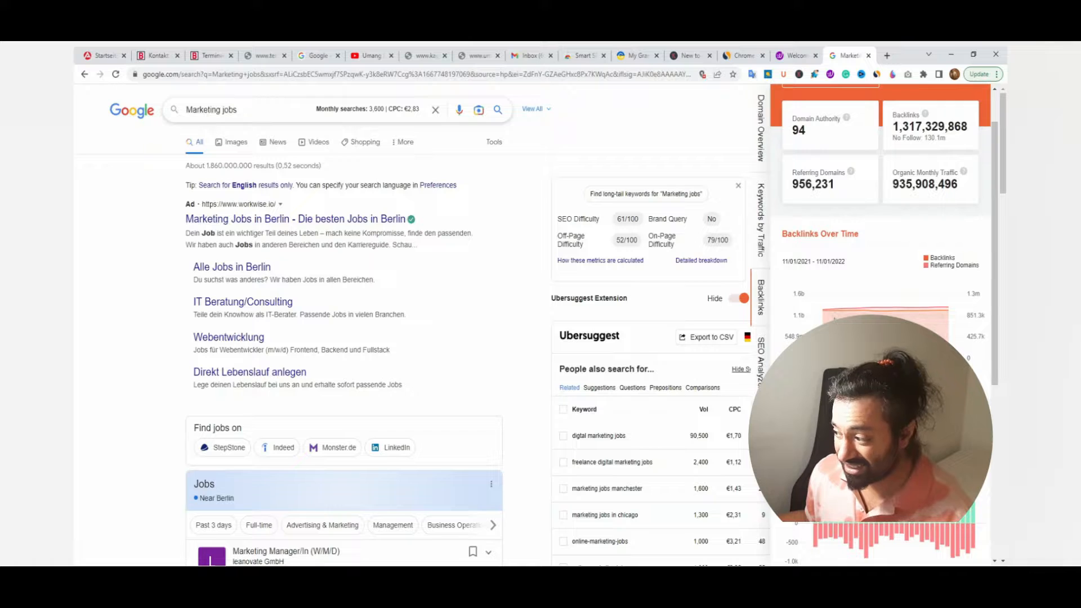
# Examine the SEO Analyzer report and its Health Check for google.com, and close the Ubersuggest extension.
pyautogui.click(764, 354)
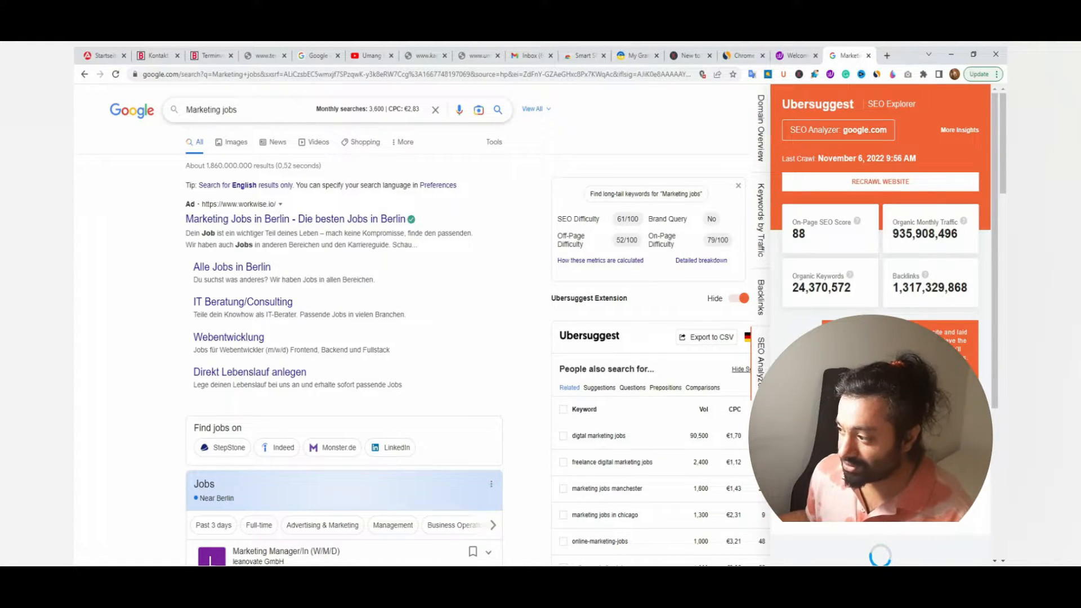
pyautogui.scroll(-5, 880, 337)
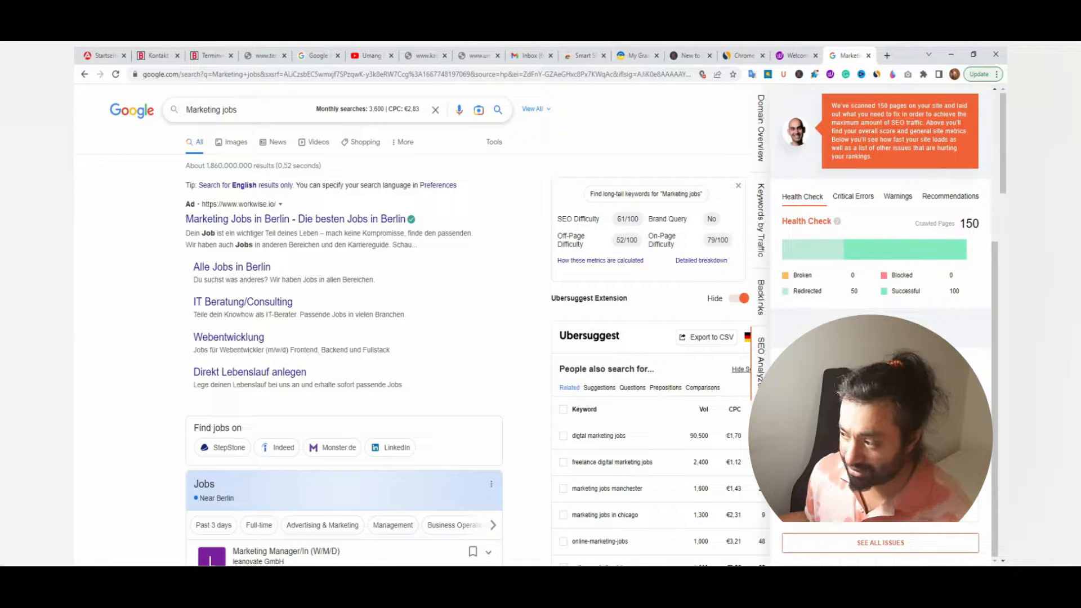
pyautogui.scroll(5, 880, 236)
pyautogui.click(761, 128)
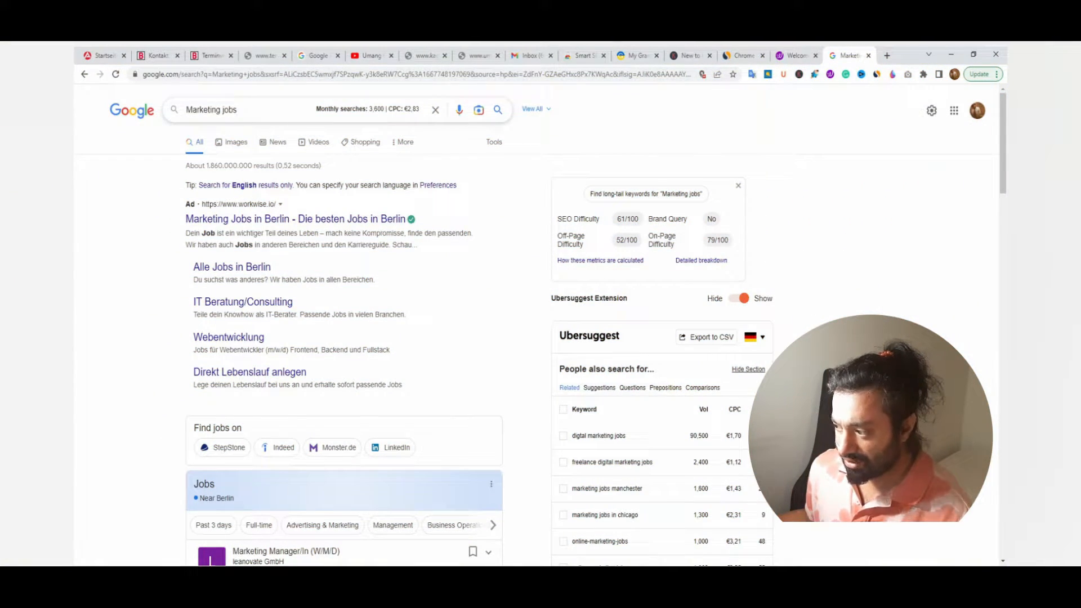
# Review the Ubersuggest keyword list and SEO Metrics alongside the "Marketing jobs" search results.
pyautogui.scroll(-2, 537, 338)
pyautogui.scroll(2, 537, 338)
pyautogui.scroll(-1, 538, 338)
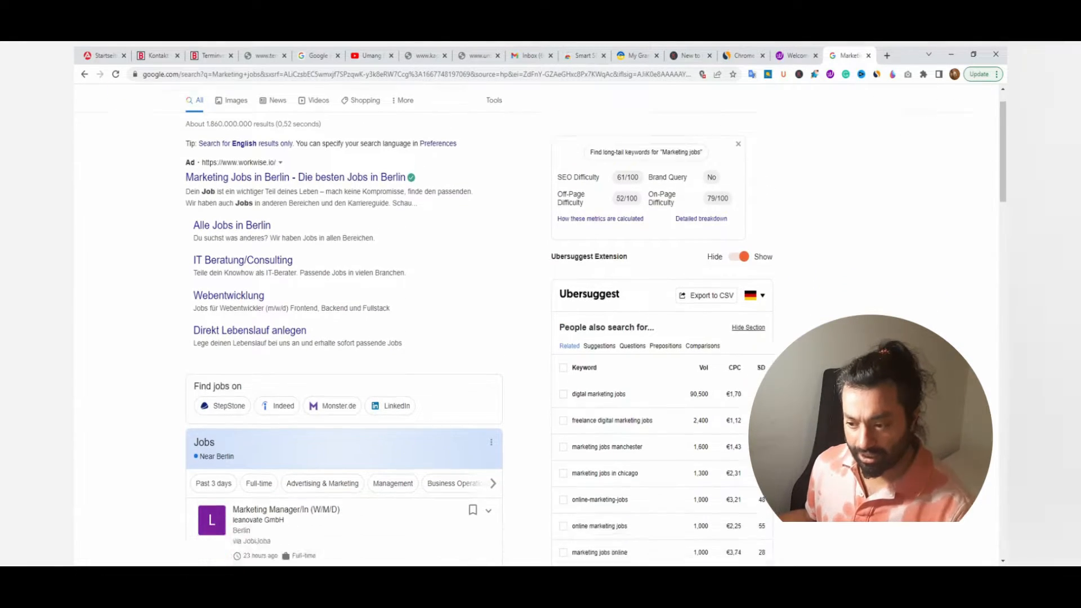
pyautogui.scroll(-5, 538, 338)
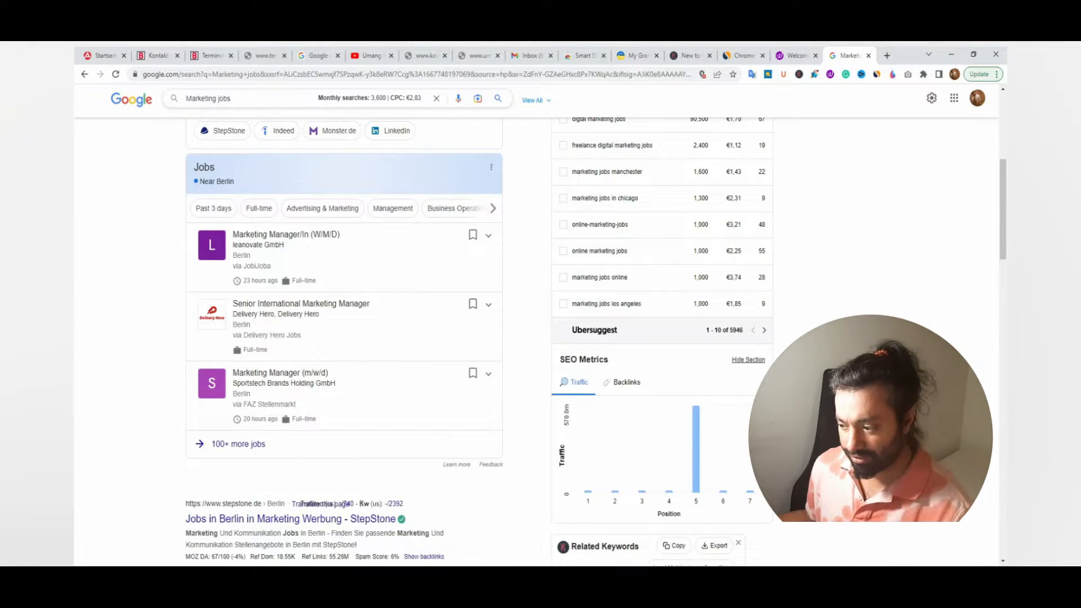
pyautogui.scroll(-5, 538, 338)
pyautogui.scroll(10, 537, 338)
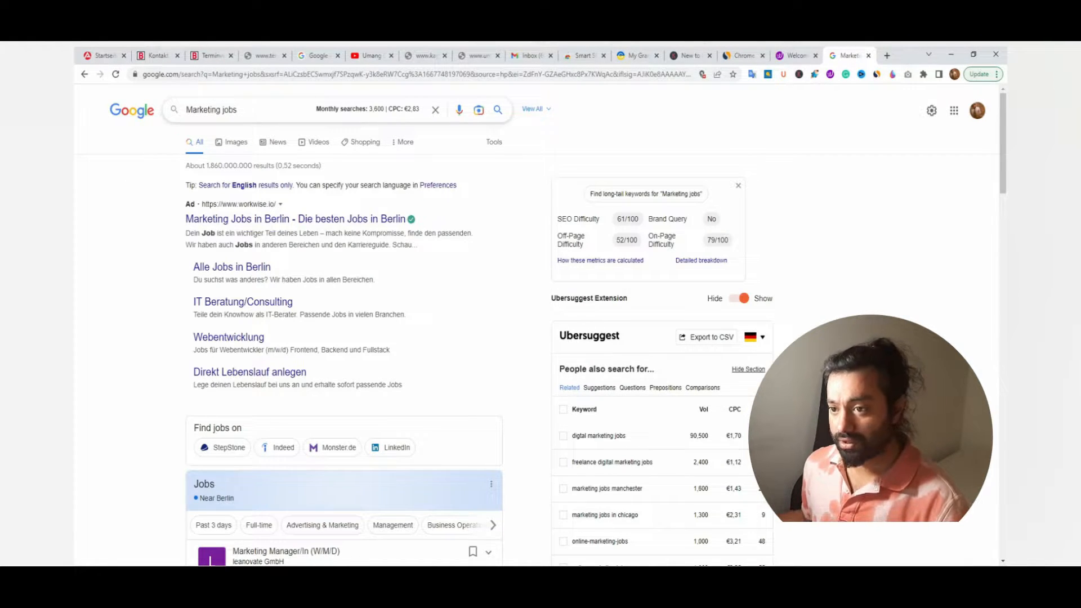
# Replace the Google query with "Marketing seo" and search for the suggested "marketing seo jobs".
pyautogui.moveTo(238, 110); pyautogui.dragTo(177, 117)
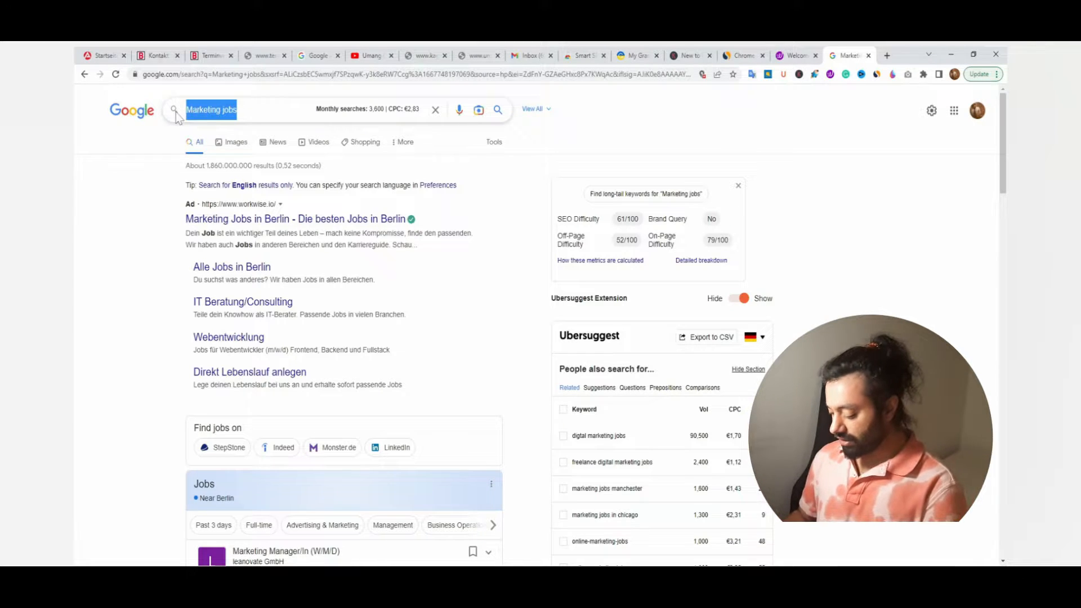
pyautogui.write('Marketing ')
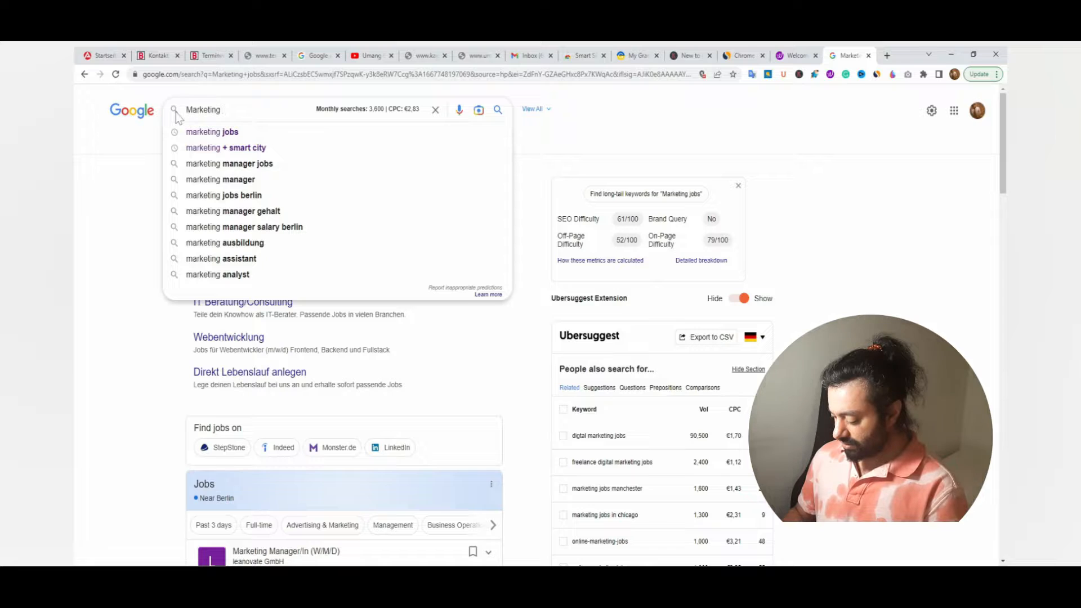
pyautogui.write('seo')
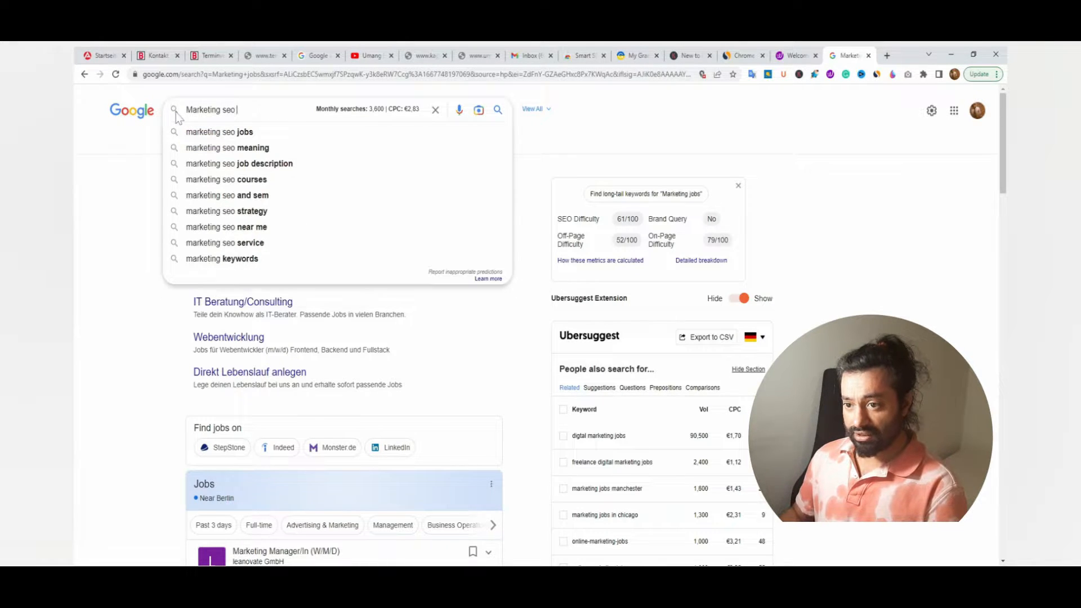
pyautogui.press('Down')
pyautogui.press('Down')
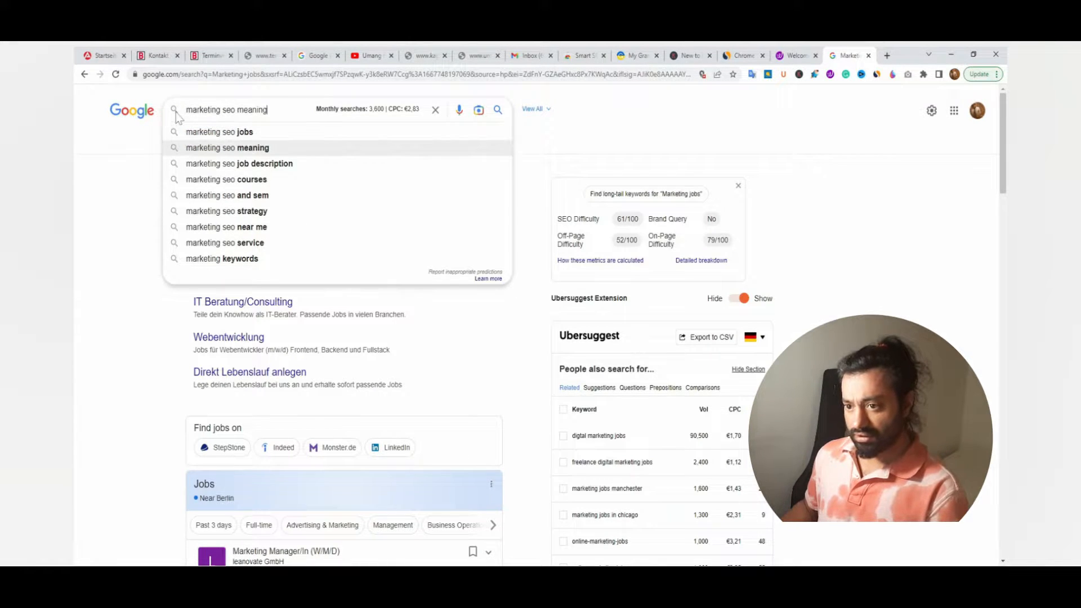
pyautogui.press('Up')
pyautogui.press('Return')
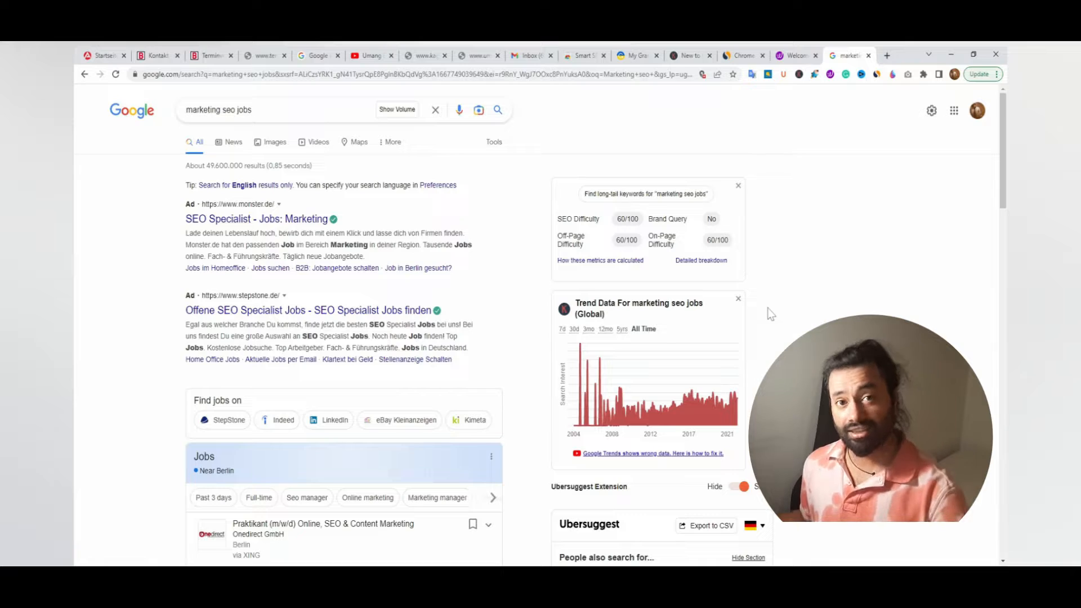
# Examine the related and "People Also Search For" keywords from Keywords Everywhere for "marketing seo jobs".
pyautogui.scroll(-15, 769, 309)
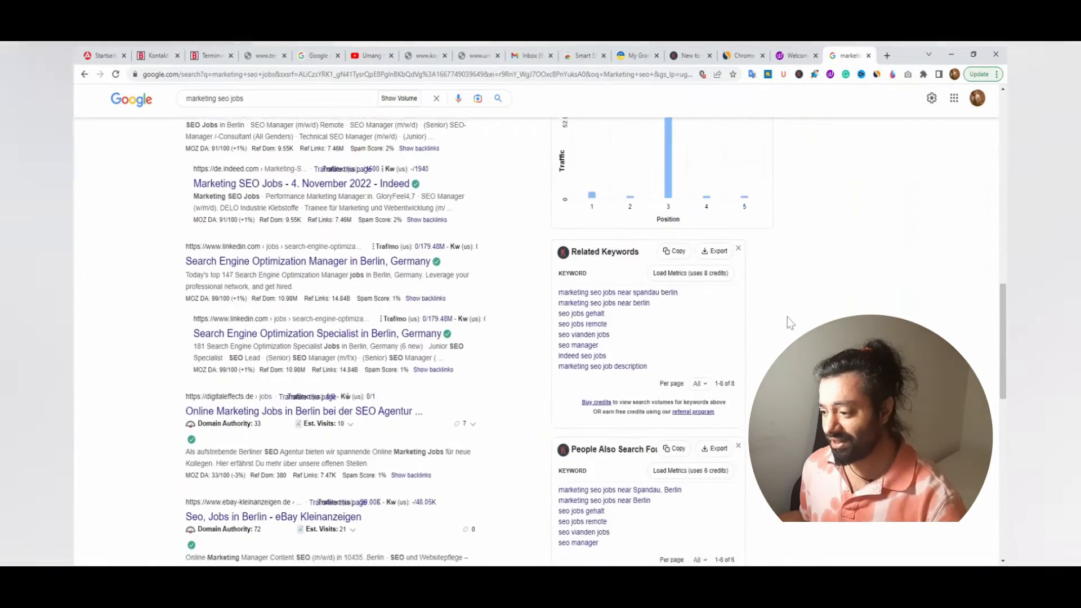
pyautogui.scroll(-4, 787, 315)
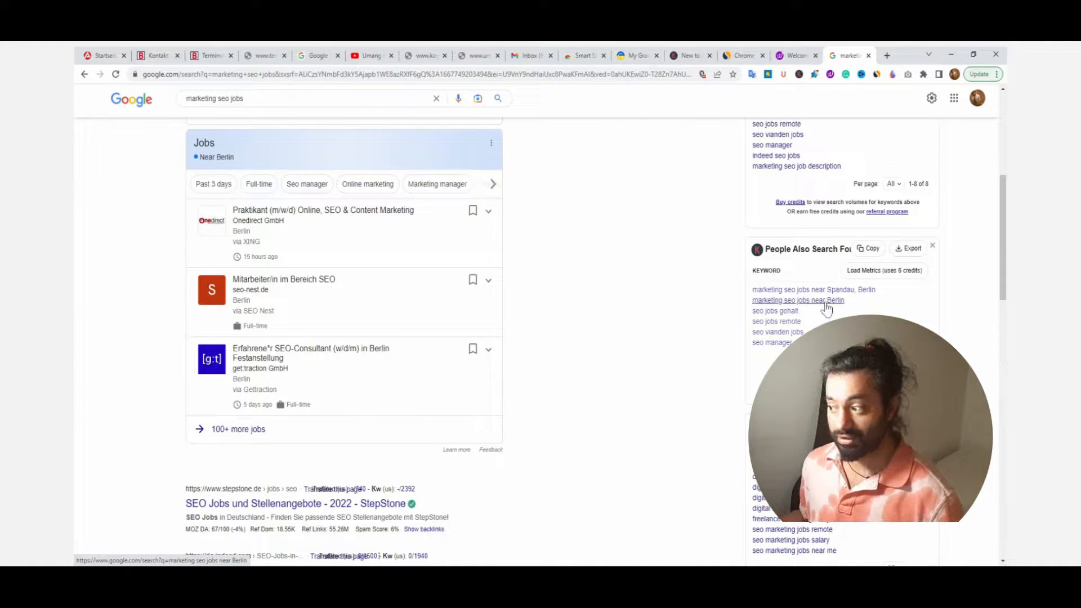
pyautogui.scroll(-15, 606, 390)
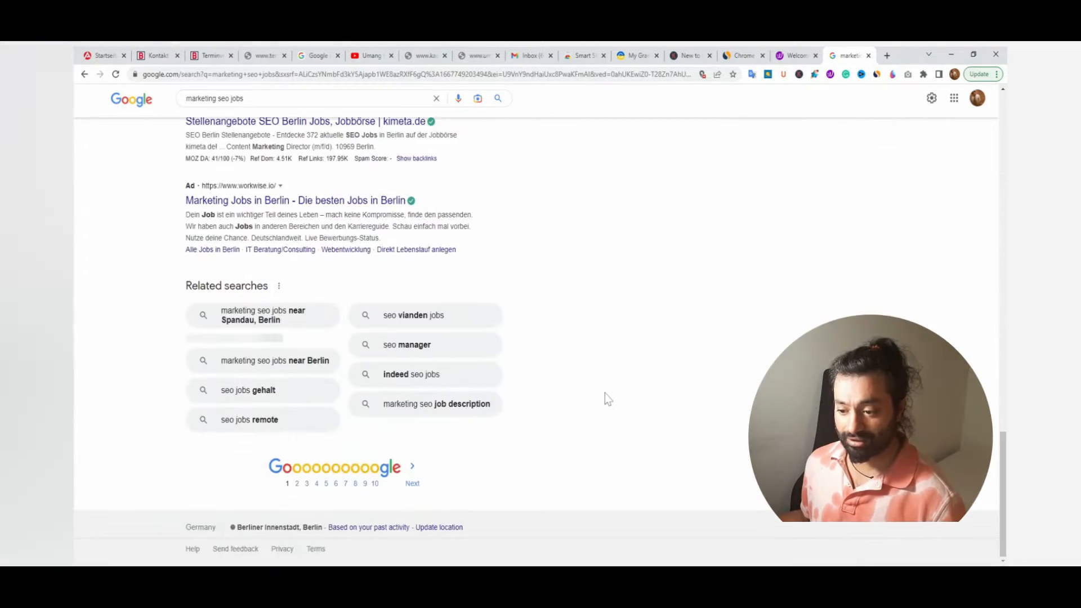
pyautogui.scroll(8, 732, 321)
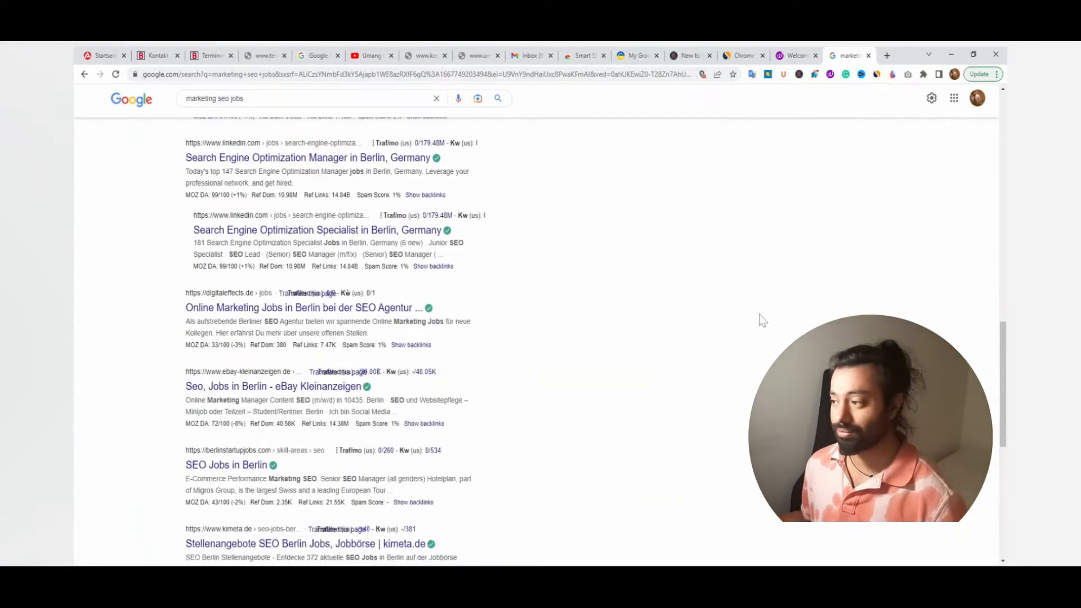
pyautogui.scroll(5, 763, 320)
pyautogui.scroll(-3, 726, 326)
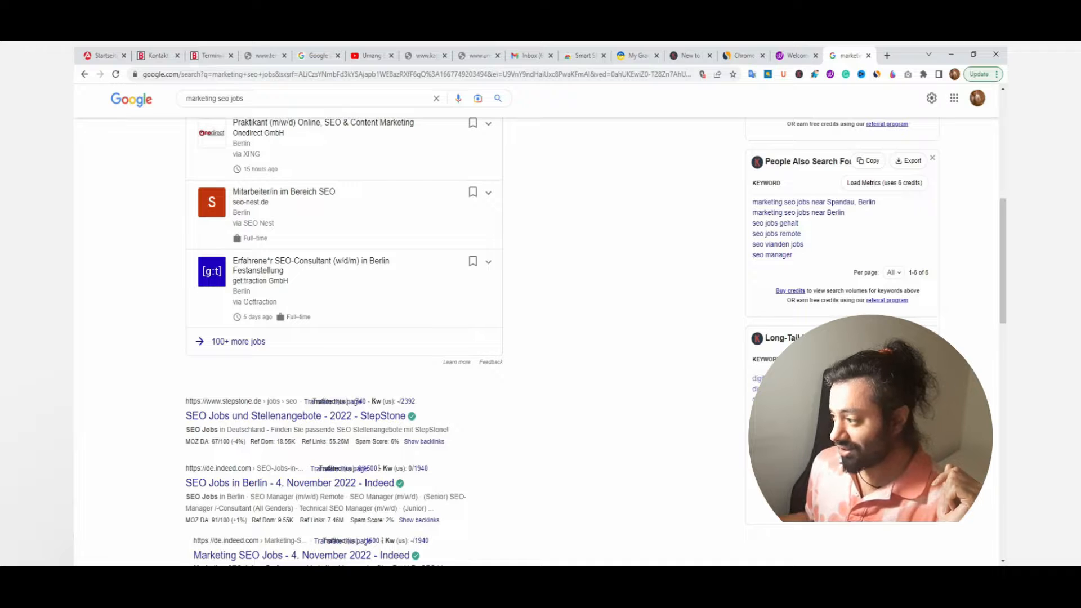
# Check the trend data for "marketing seo jobs" and open the Keywords Everywhere extension's tool list.
pyautogui.scroll(7, 712, 418)
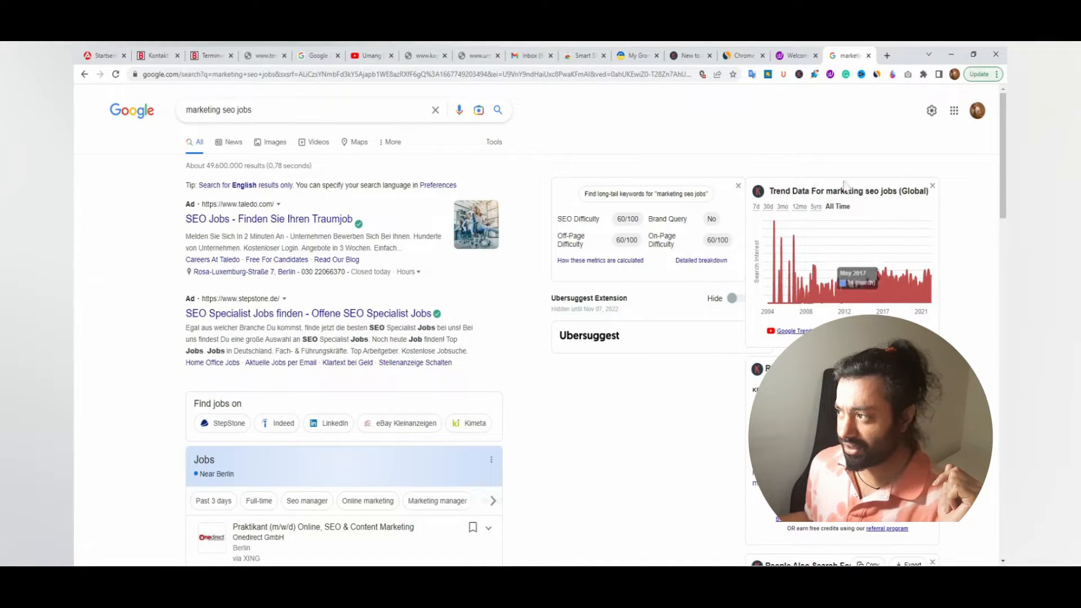
pyautogui.click(800, 74)
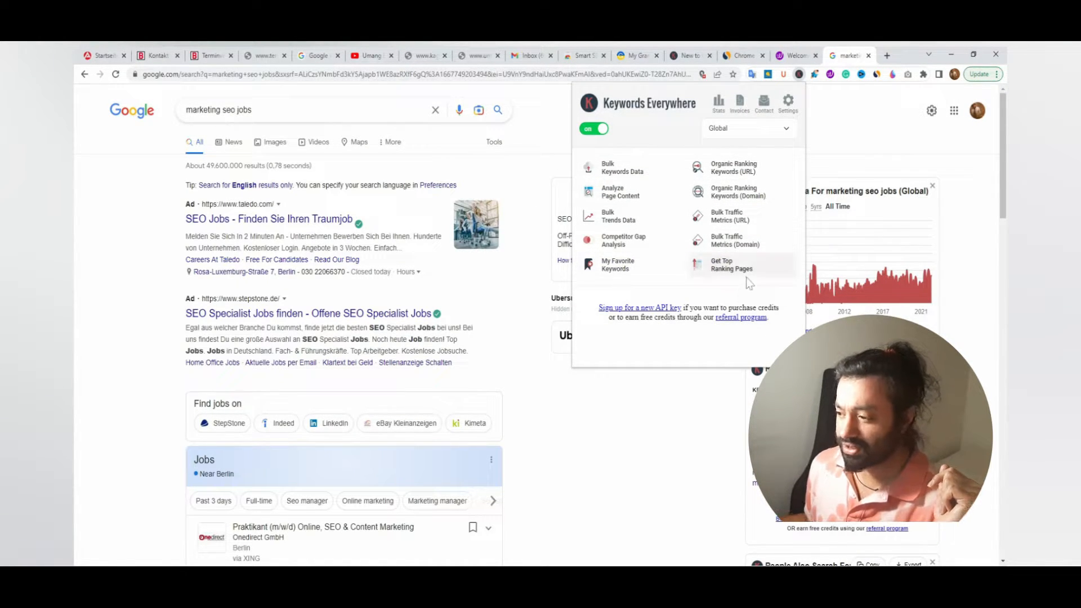
# View the Keywords Everywhere Stats page and close it.
pyautogui.click(722, 107)
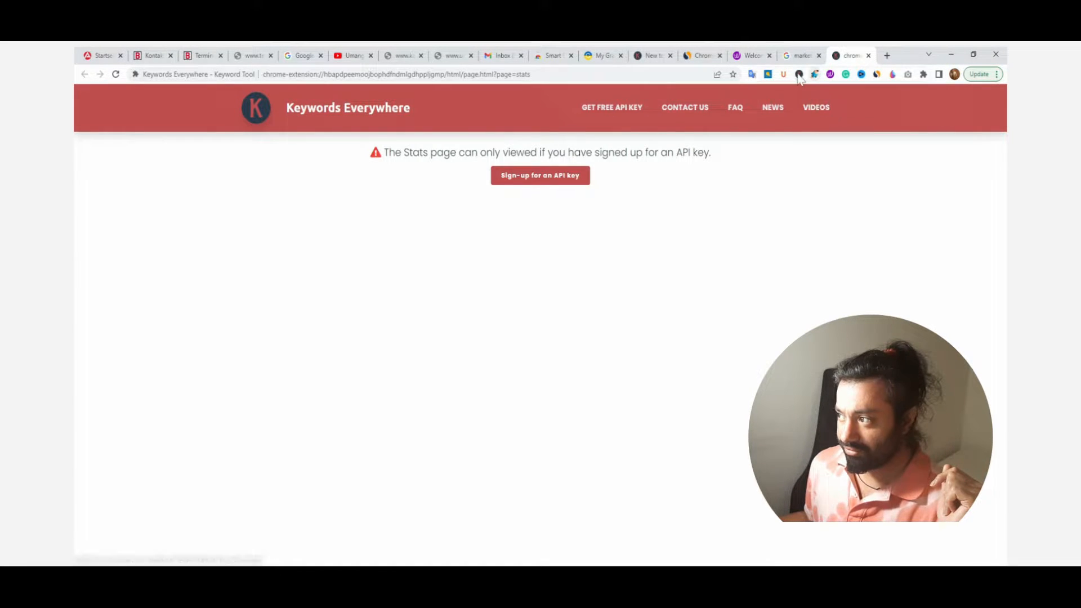
pyautogui.click(868, 55)
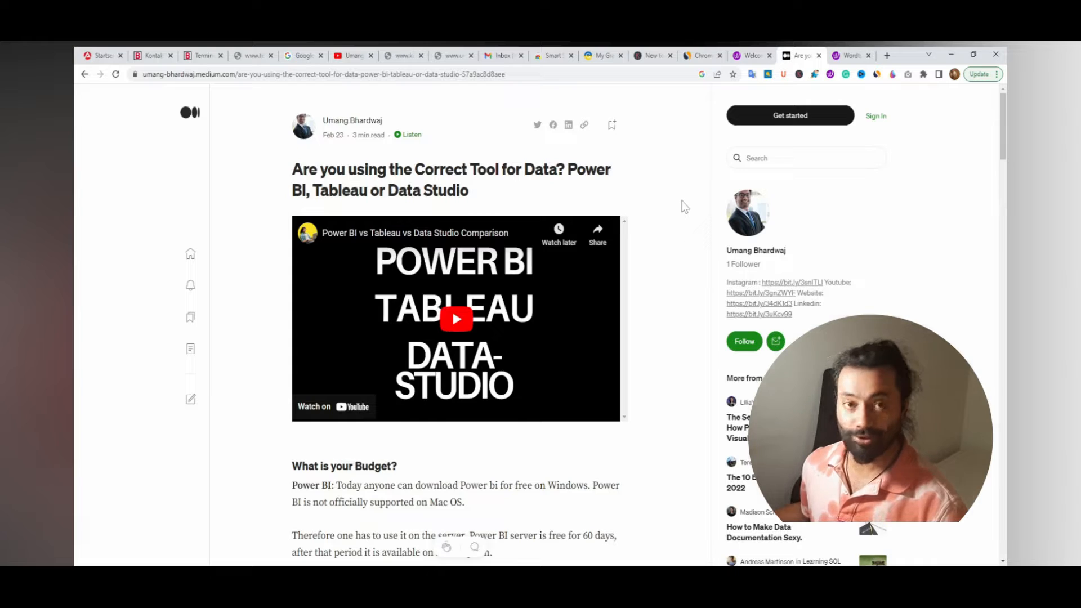
# Run TextOptimizer on the Medium article "Are you using the Correct Tool for Data? Power BI, Tableau or Data Studio".
pyautogui.scroll(-5, 685, 208)
pyautogui.scroll(5, 549, 257)
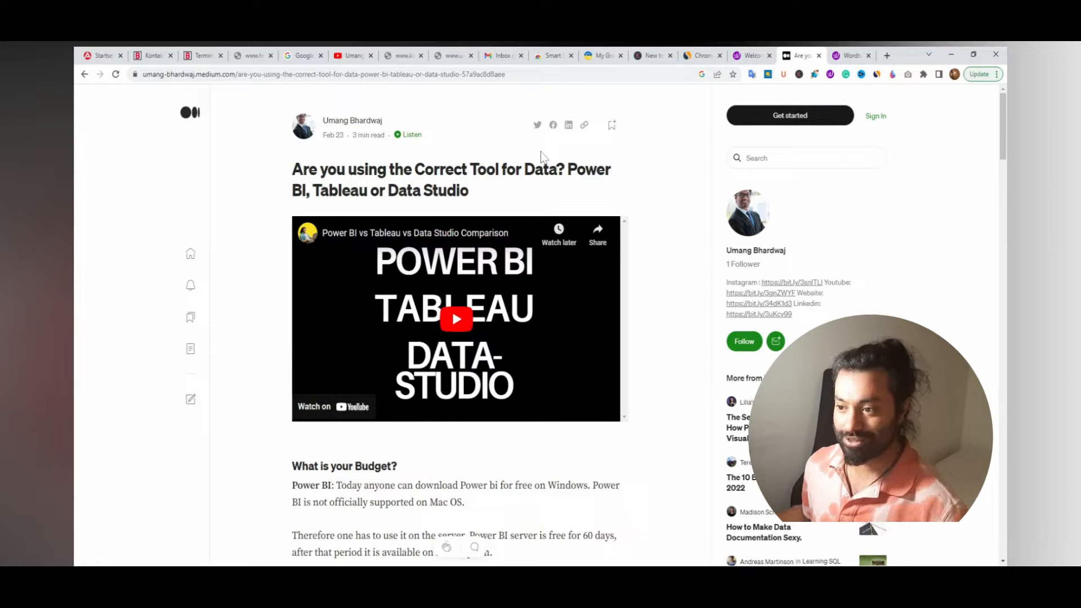
pyautogui.click(816, 75)
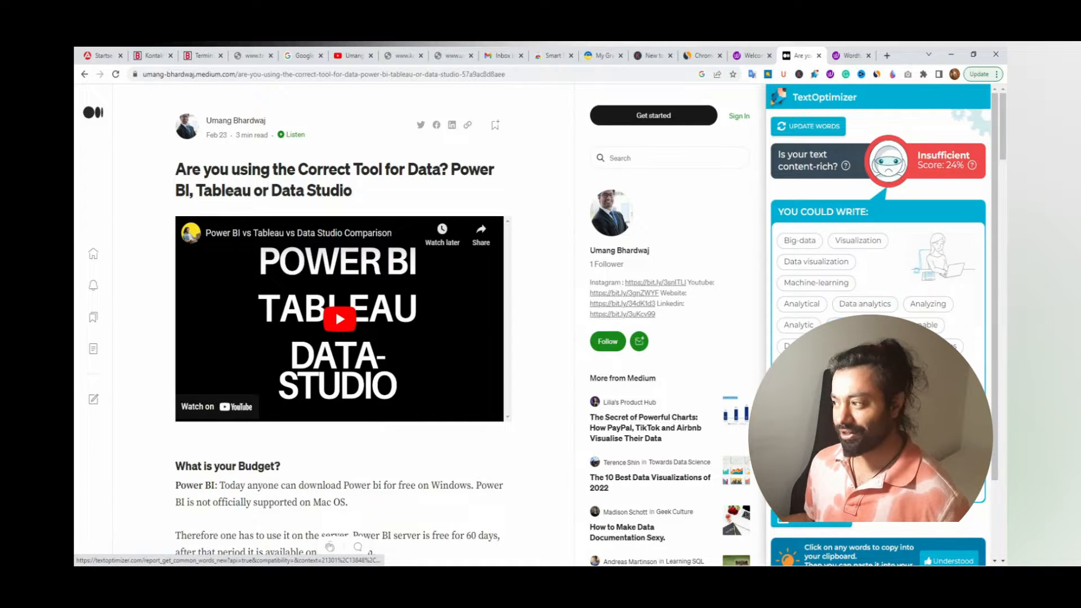
# Examine the words TextOptimizer suggests adding to the Medium article.
pyautogui.scroll(-5, 862, 225)
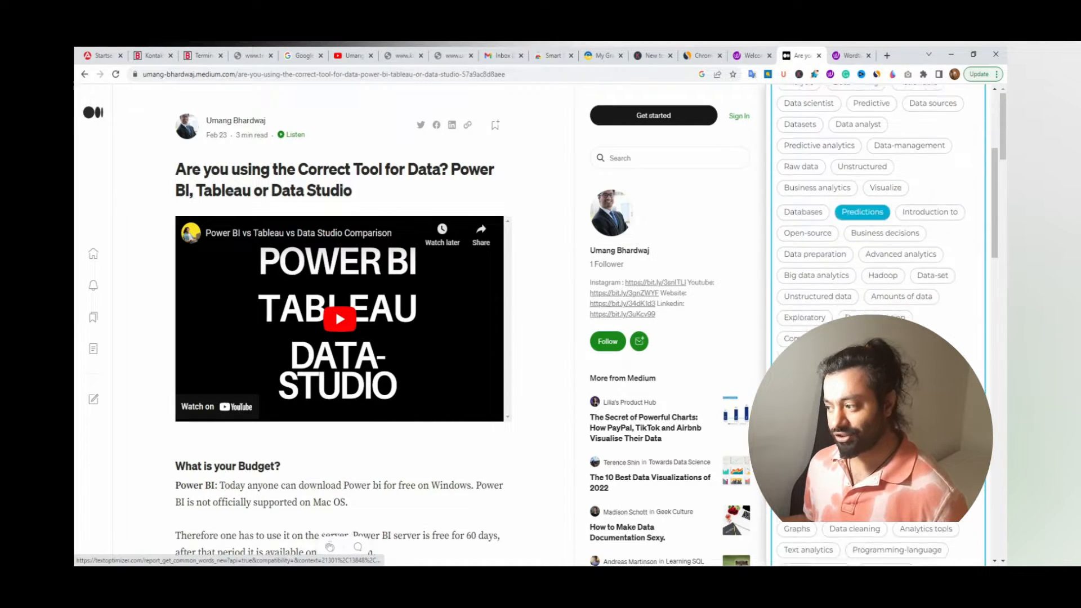
pyautogui.scroll(-8, 862, 211)
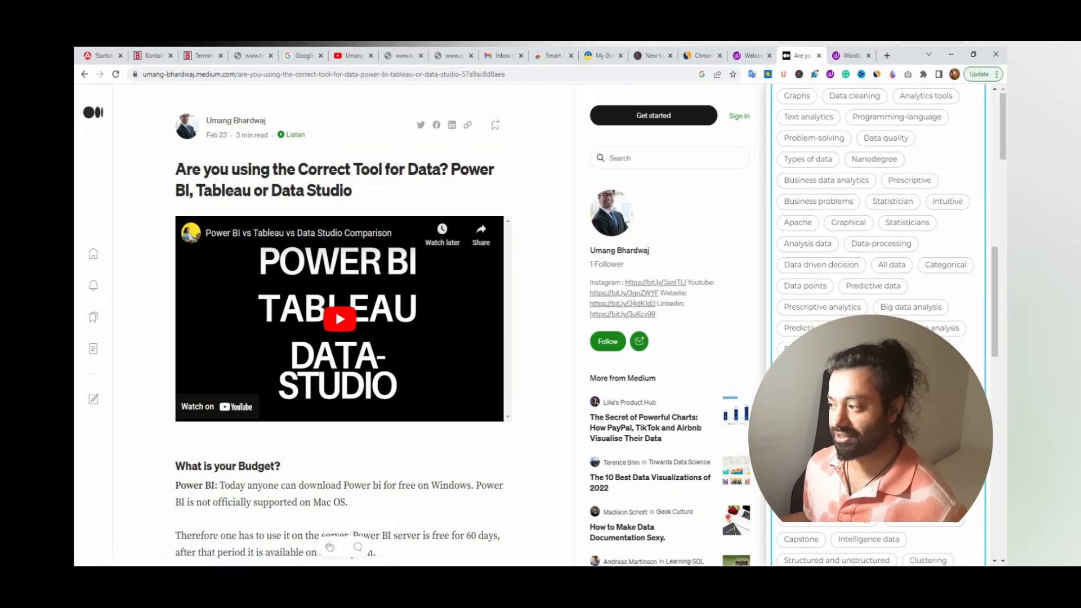
pyautogui.scroll(3, 879, 236)
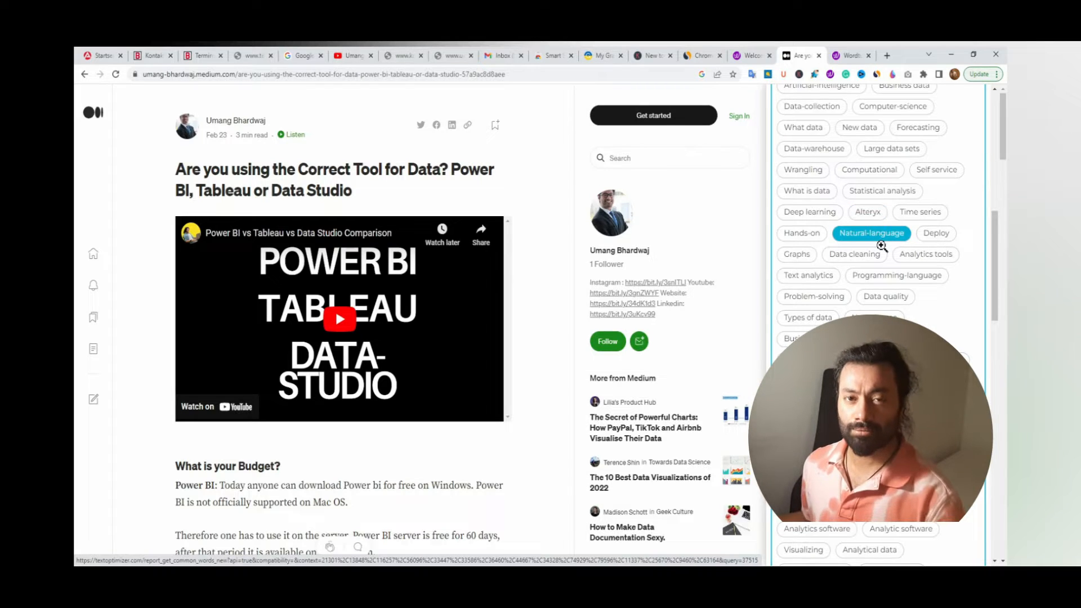
pyautogui.scroll(-5, 884, 287)
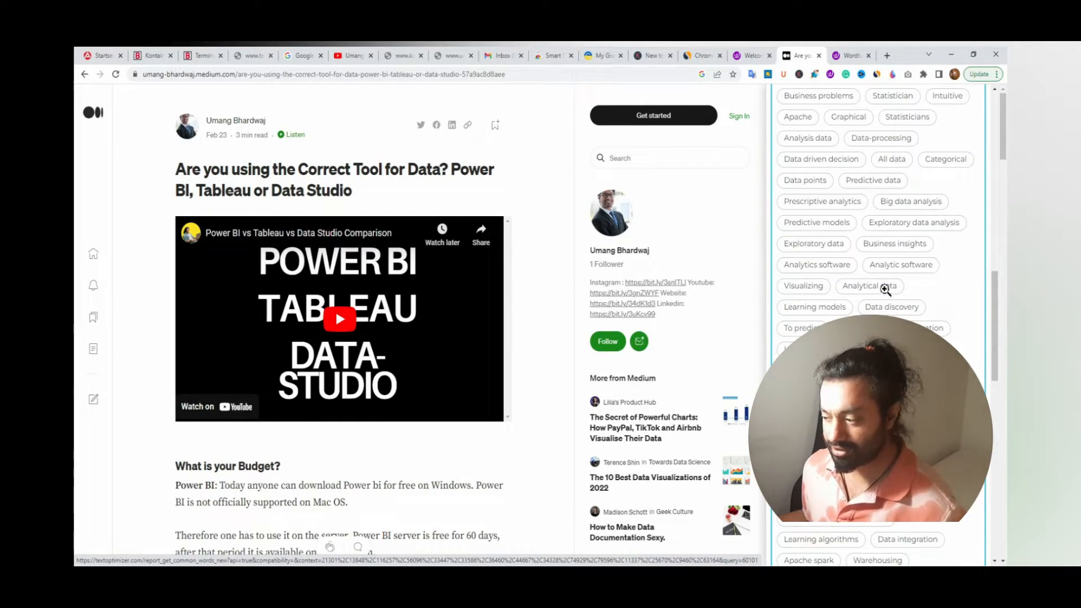
pyautogui.scroll(4, 885, 290)
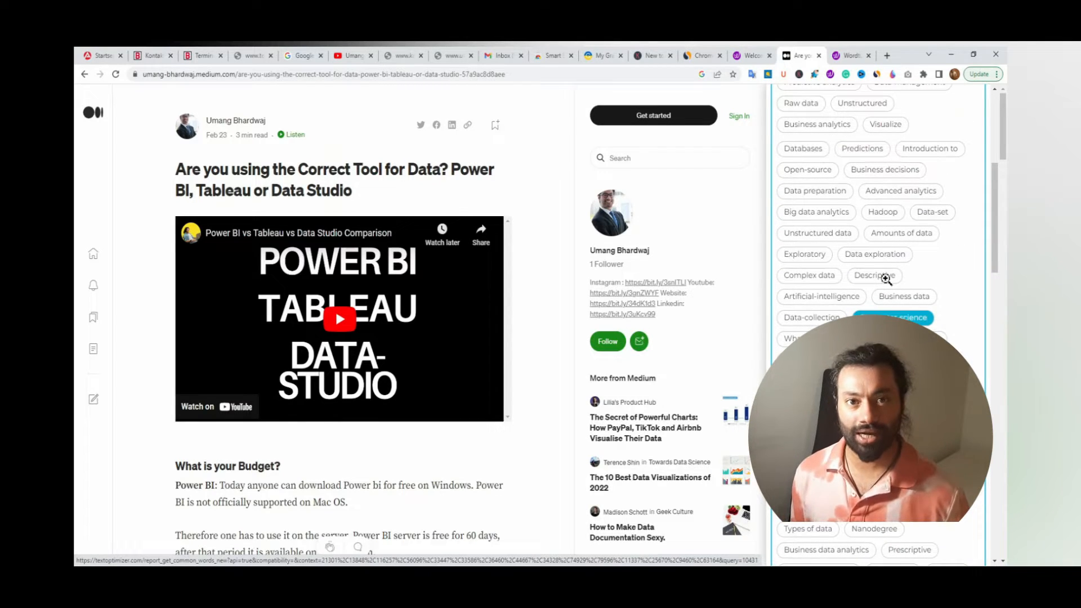
pyautogui.scroll(5, 887, 279)
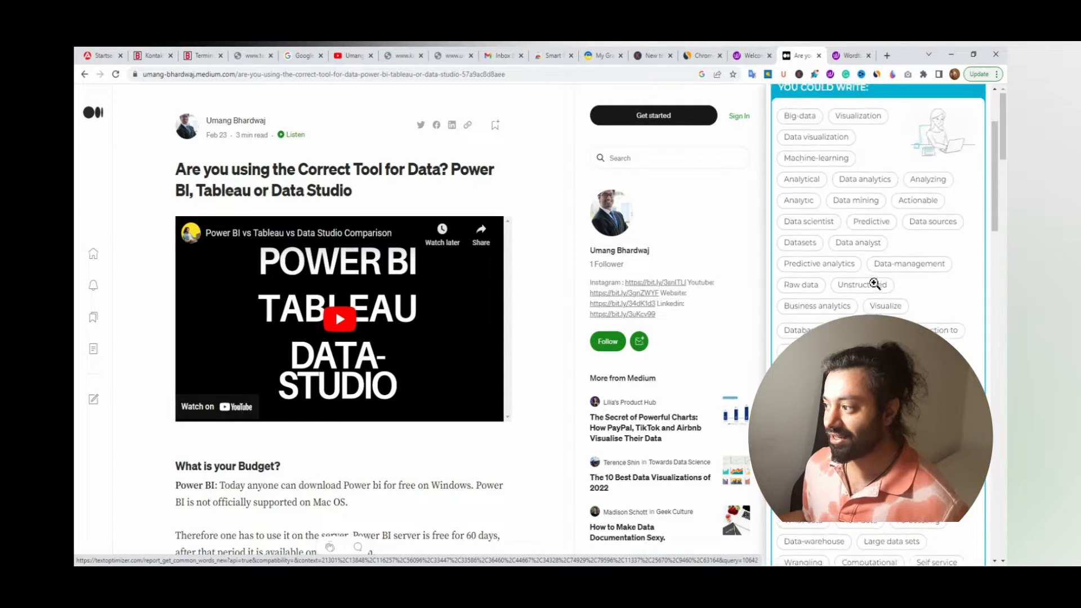
pyautogui.scroll(-10, 877, 298)
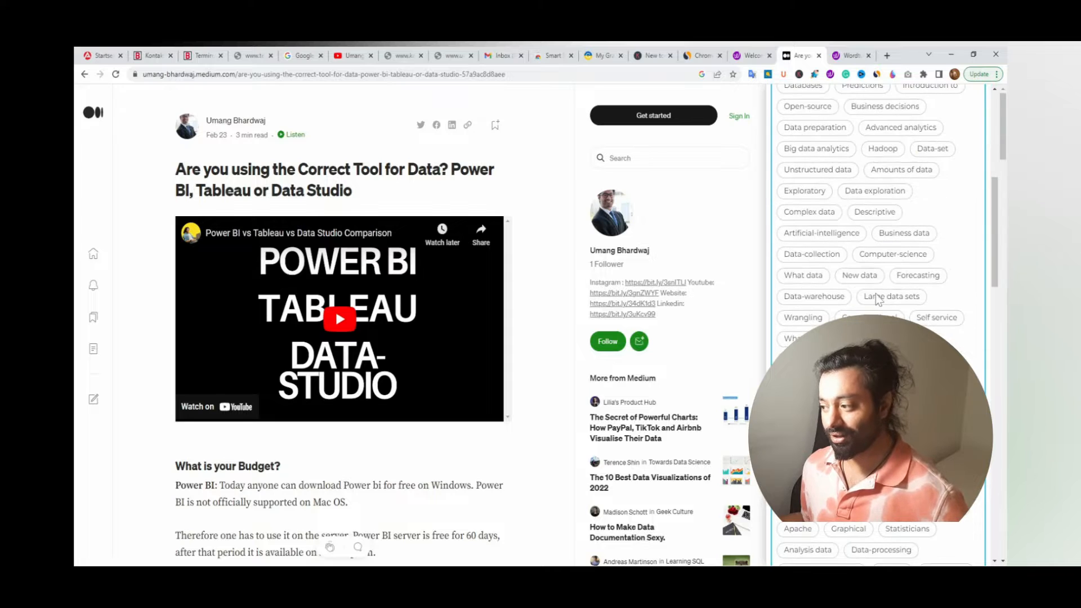
pyautogui.scroll(-5, 877, 299)
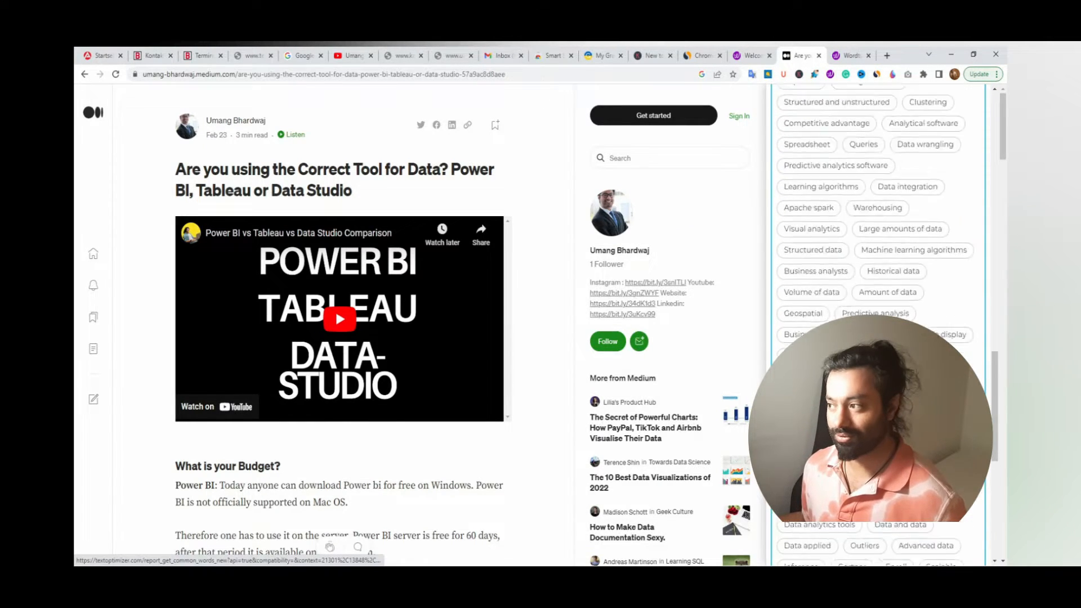
pyautogui.scroll(-5, 335, 308)
# Copy the paragraphs under "What is your Budget?" into TextOptimizer as custom text and find word suggestions for them.
pyautogui.moveTo(246, 269); pyautogui.dragTo(271, 319)
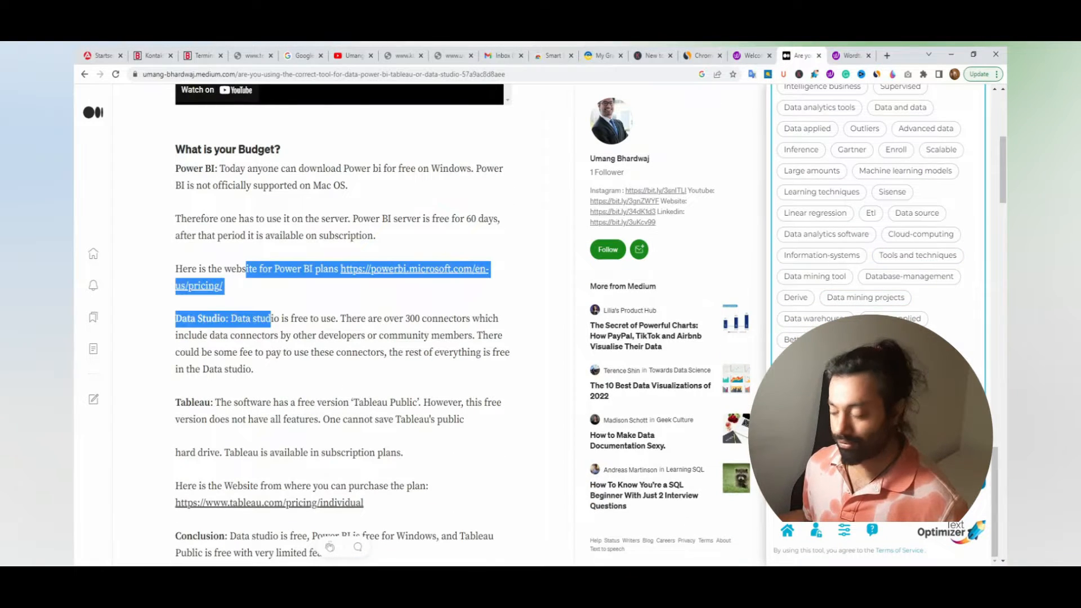
pyautogui.click(271, 318)
pyautogui.click(787, 529)
pyautogui.click(867, 236)
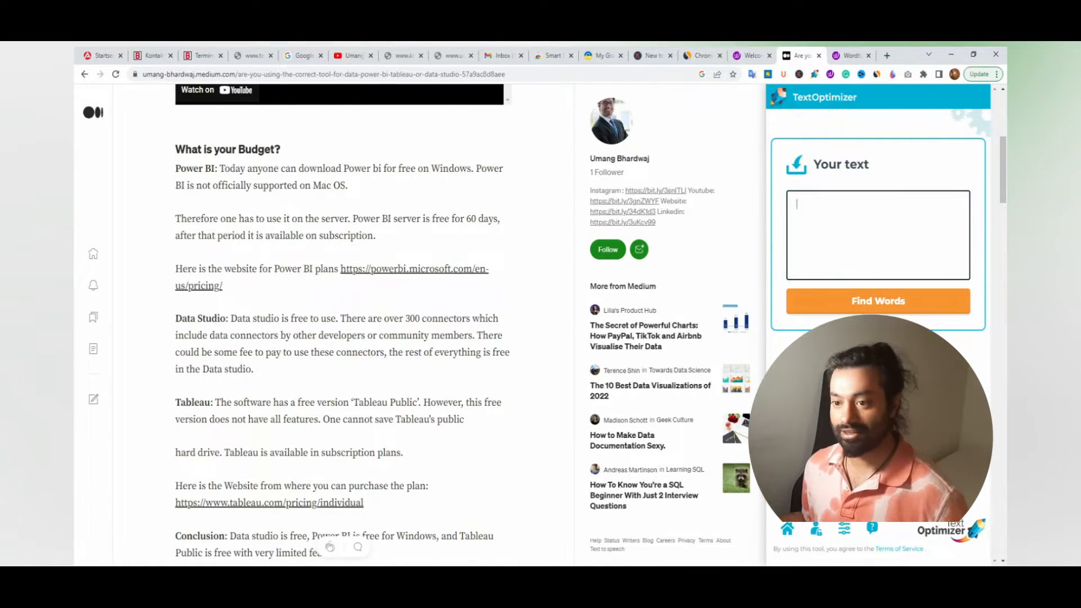
pyautogui.moveTo(176, 172); pyautogui.dragTo(408, 403)
pyautogui.hotkey('ctrl', 'c')
pyautogui.click(856, 239)
pyautogui.hotkey('ctrl', 'v')
pyautogui.click(856, 304)
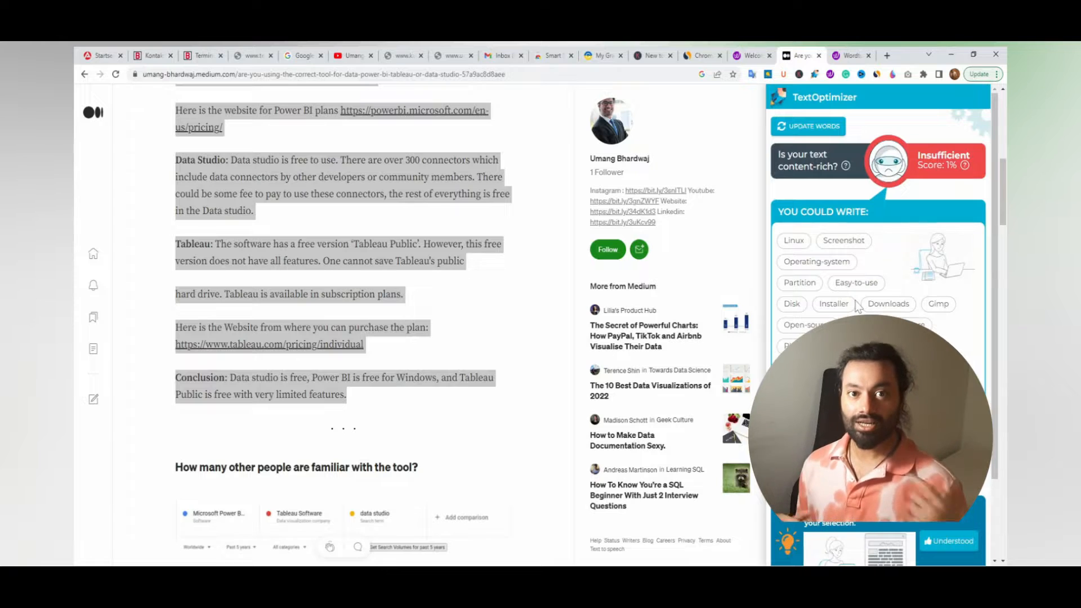
# Review the words suggested for the budget section and clear the text selection in the article.
pyautogui.scroll(-2, 857, 305)
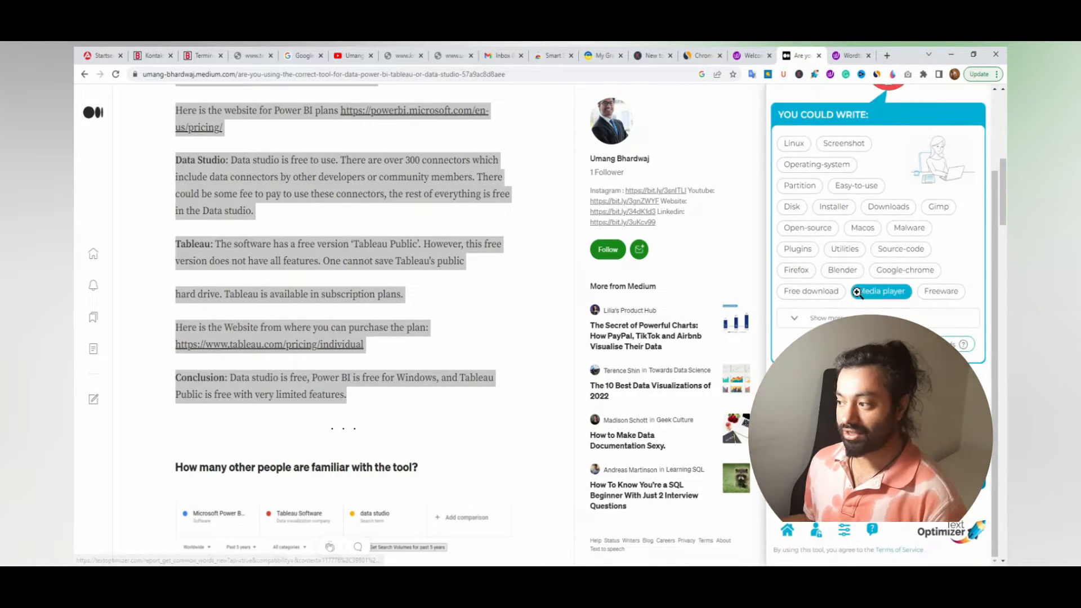
pyautogui.scroll(5, 375, 299)
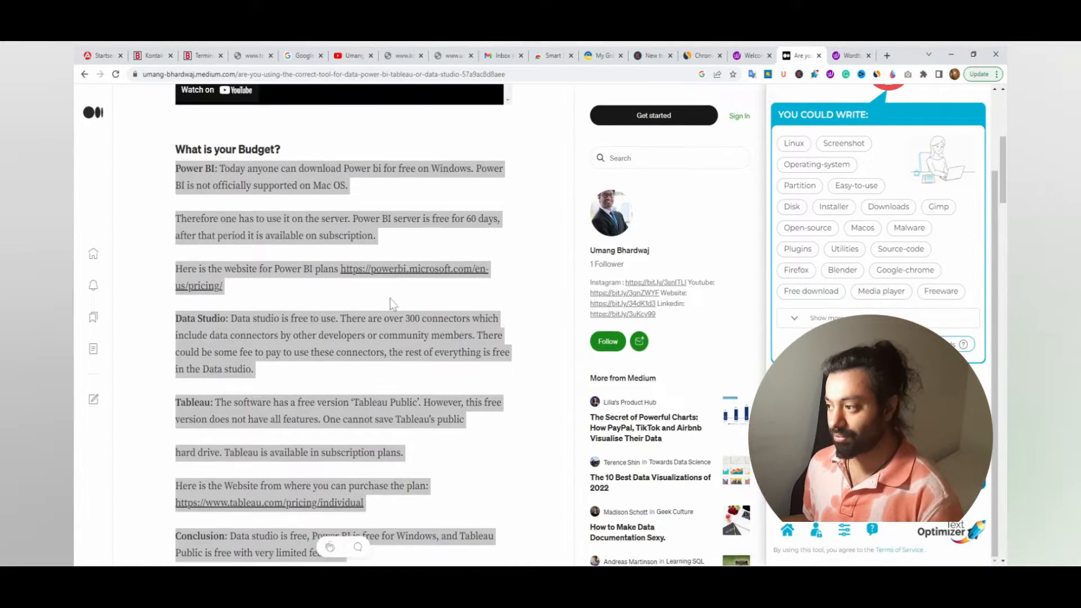
pyautogui.click(390, 300)
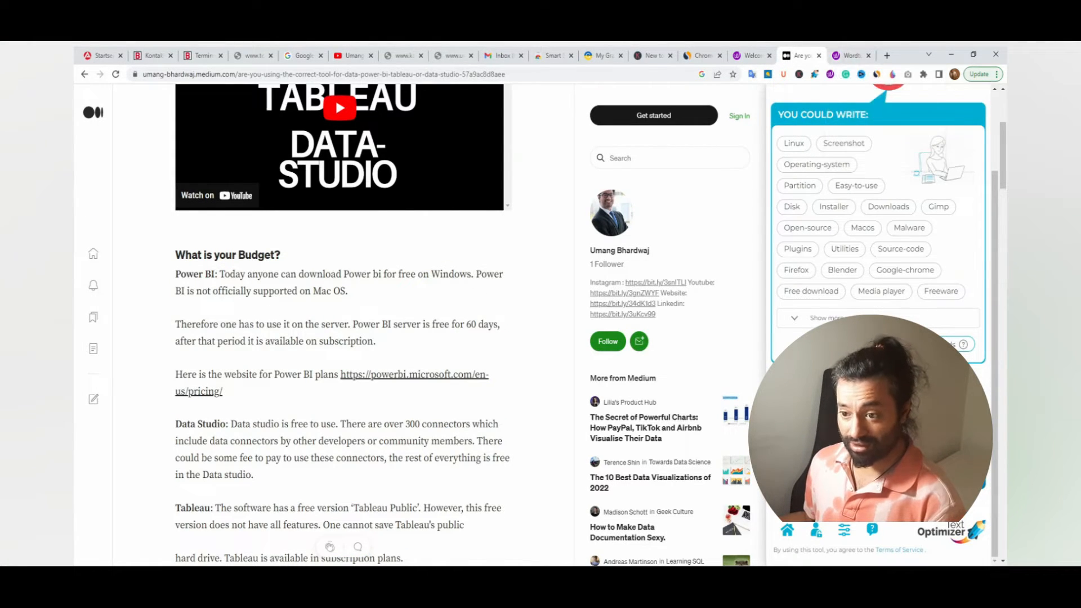
# Copy the two-sentence Power BI description under "What is your Budget?" and open the Wordtune Editor from its extension.
pyautogui.moveTo(221, 274); pyautogui.dragTo(348, 291)
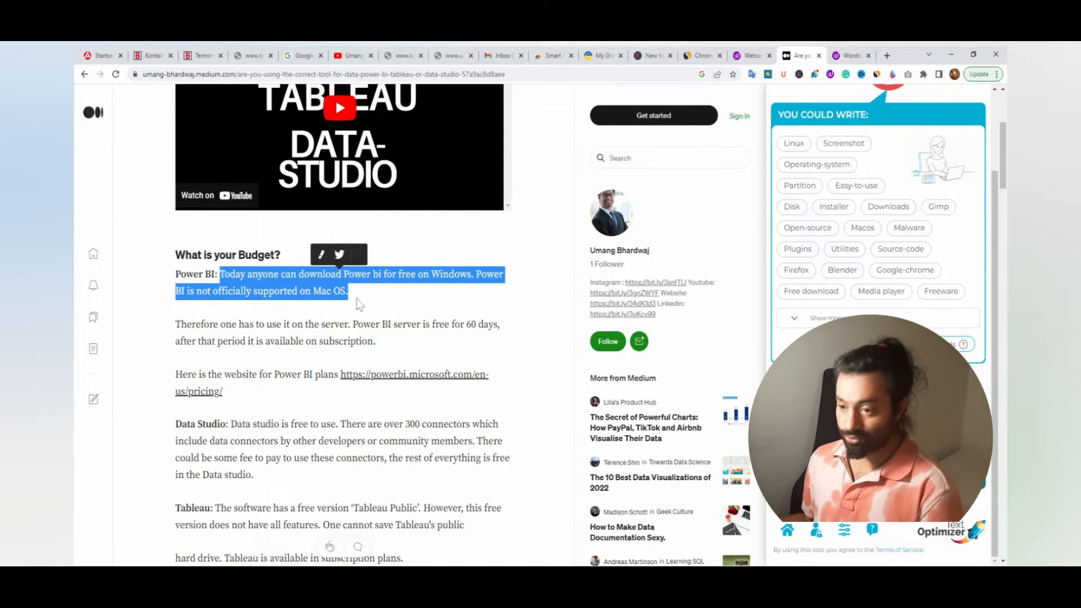
pyautogui.click(312, 313)
pyautogui.click(842, 56)
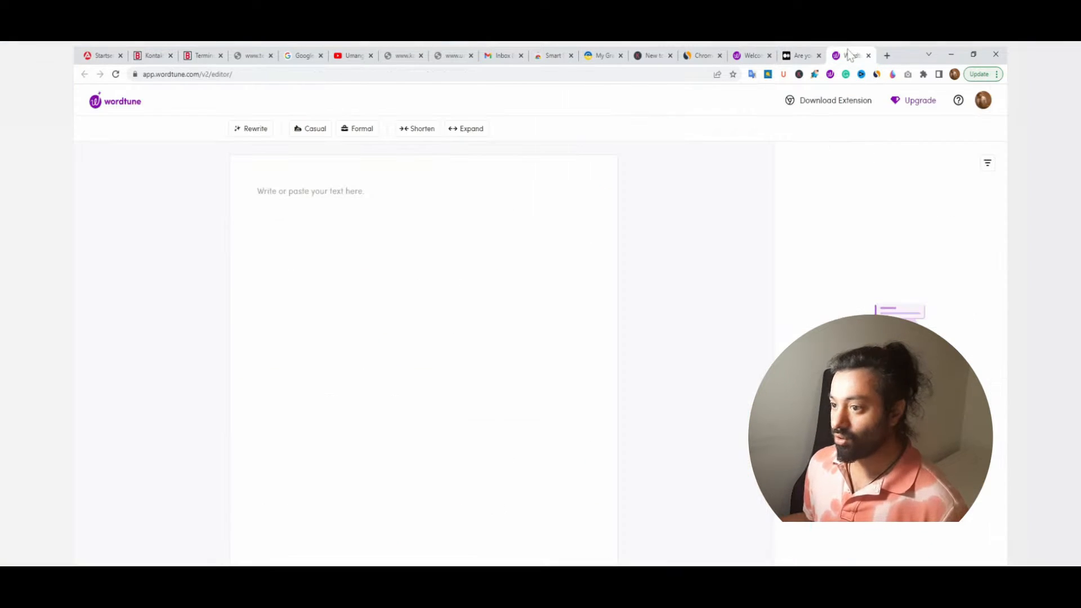
pyautogui.click(830, 74)
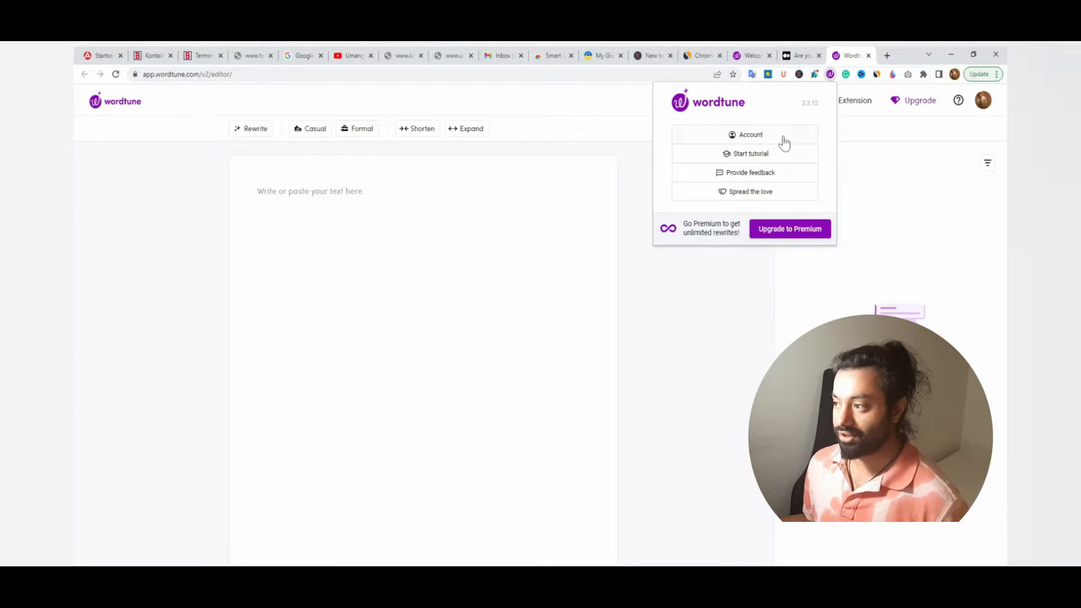
pyautogui.click(802, 55)
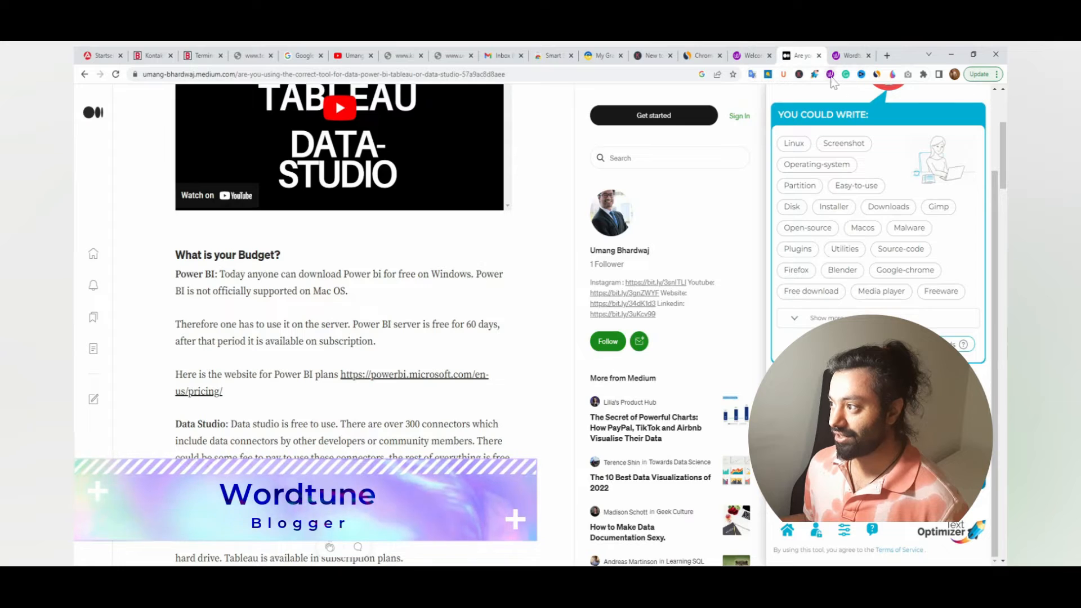
pyautogui.click(831, 74)
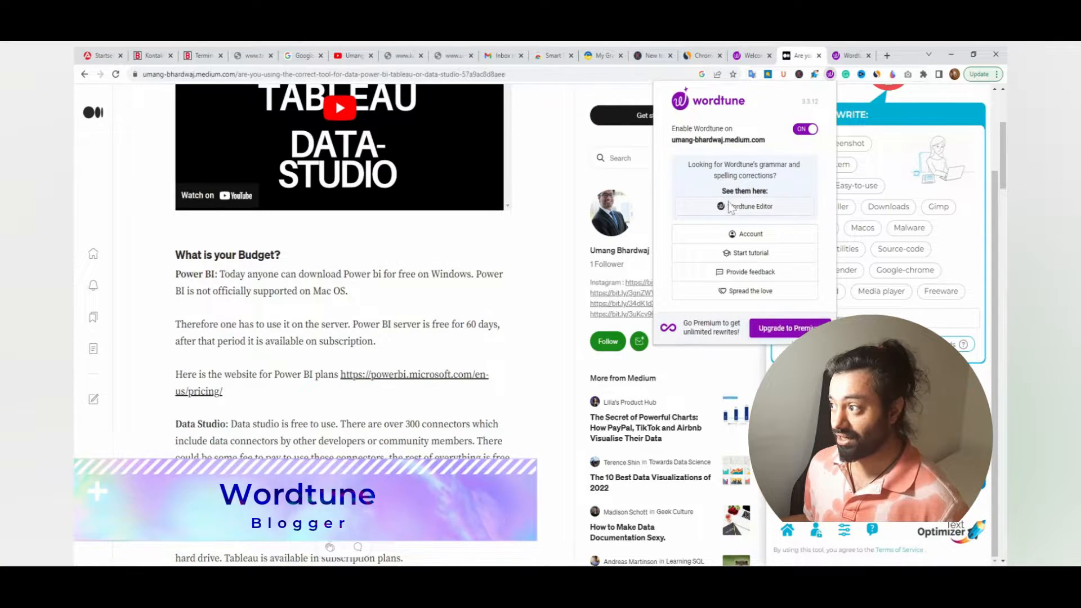
pyautogui.click(745, 207)
pyautogui.click(844, 53)
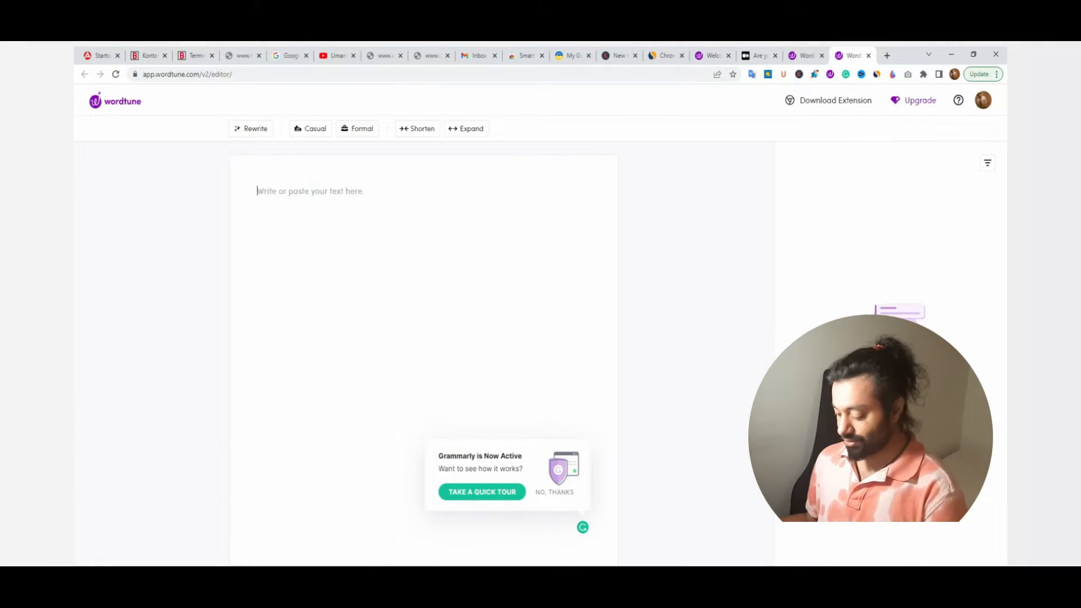
# Paste the copied Power BI text into the Wordtune editor and review Formal rewrites for its first sentence.
pyautogui.hotkey('ctrl', 'v')
pyautogui.hotkey('ctrl', 'a')
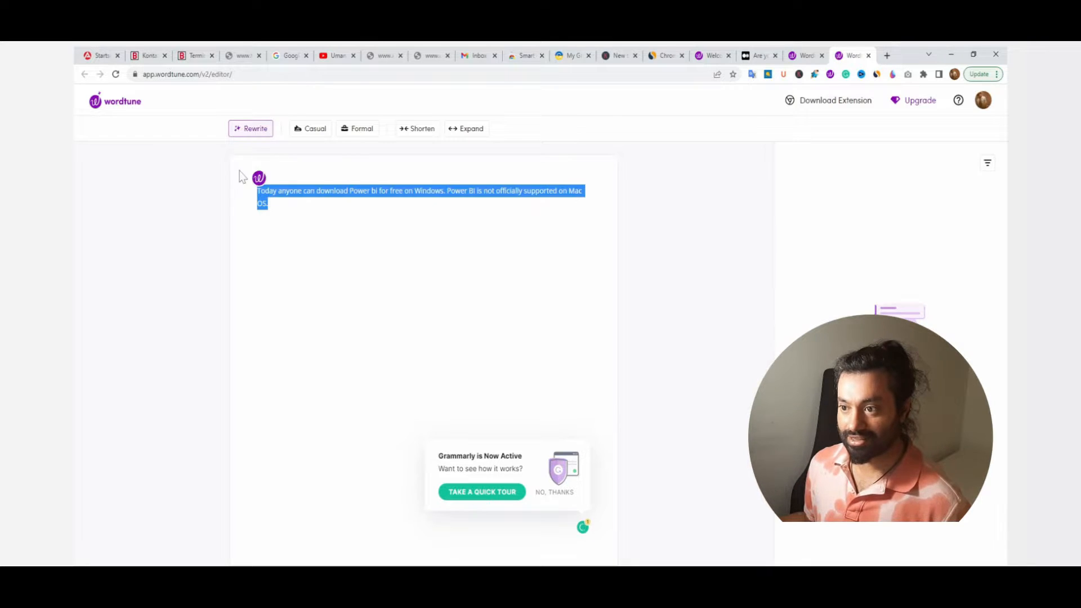
pyautogui.click(358, 129)
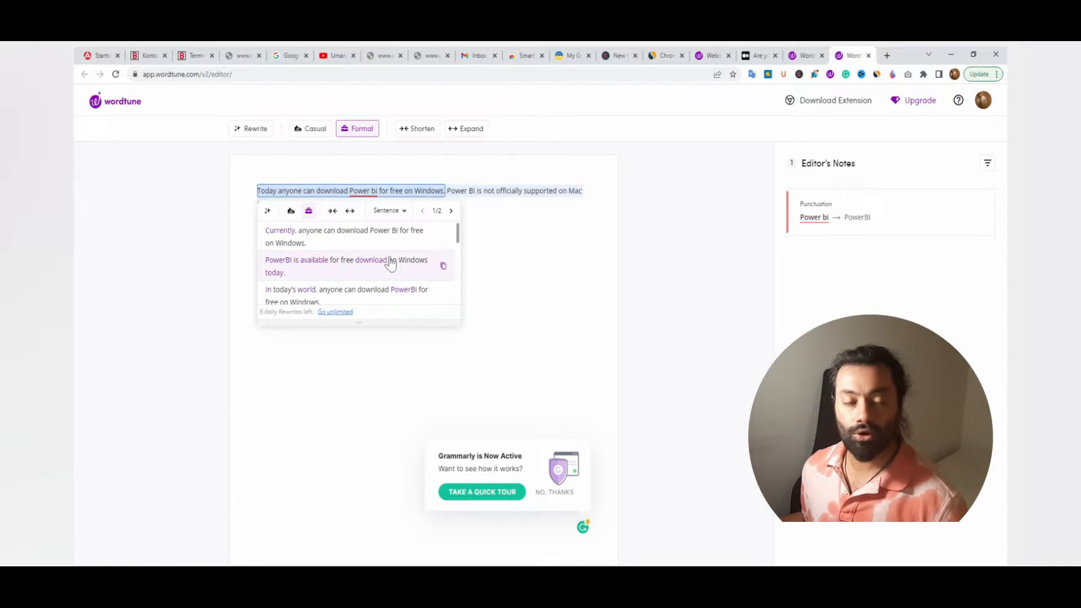
pyautogui.scroll(-2, 383, 257)
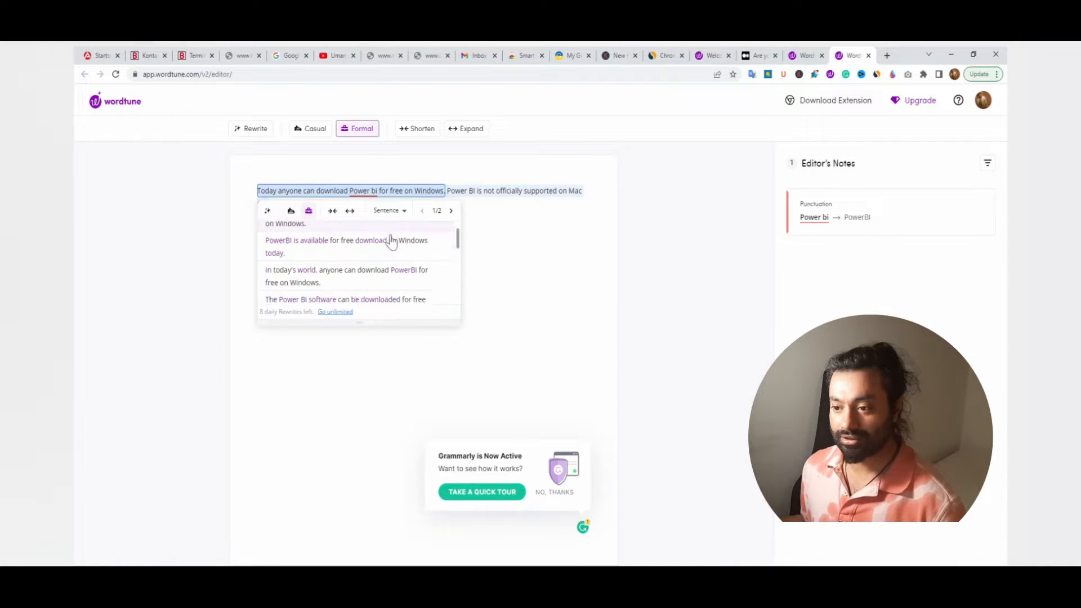
pyautogui.scroll(2, 368, 264)
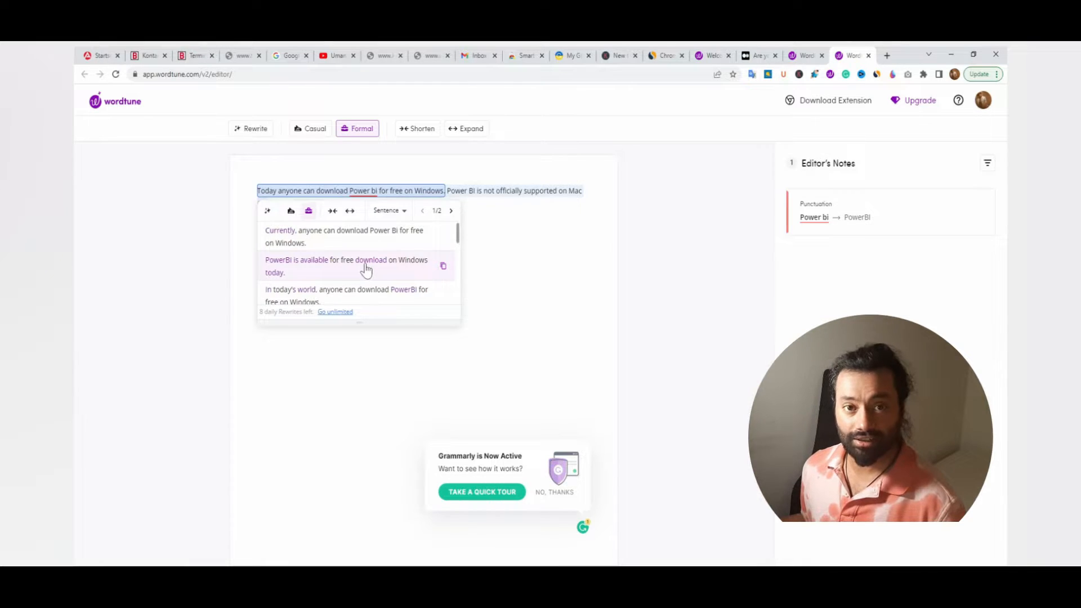
# Expand both sentences, applying the rewrites that start "As of today, anyone can download Power Bi" and "There is no official support for Power BI".
pyautogui.click(348, 214)
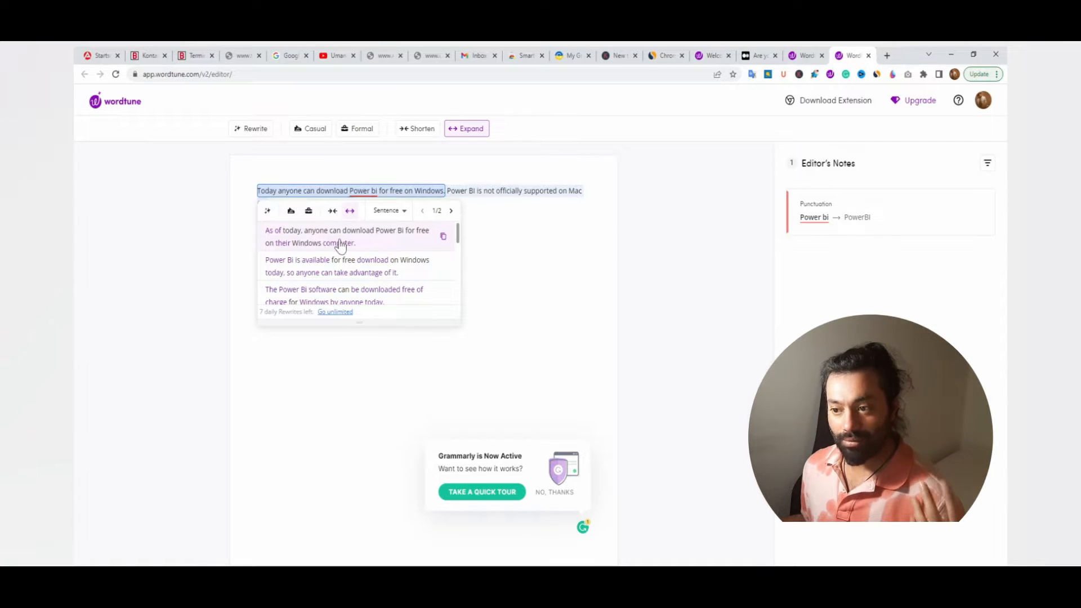
pyautogui.click(340, 246)
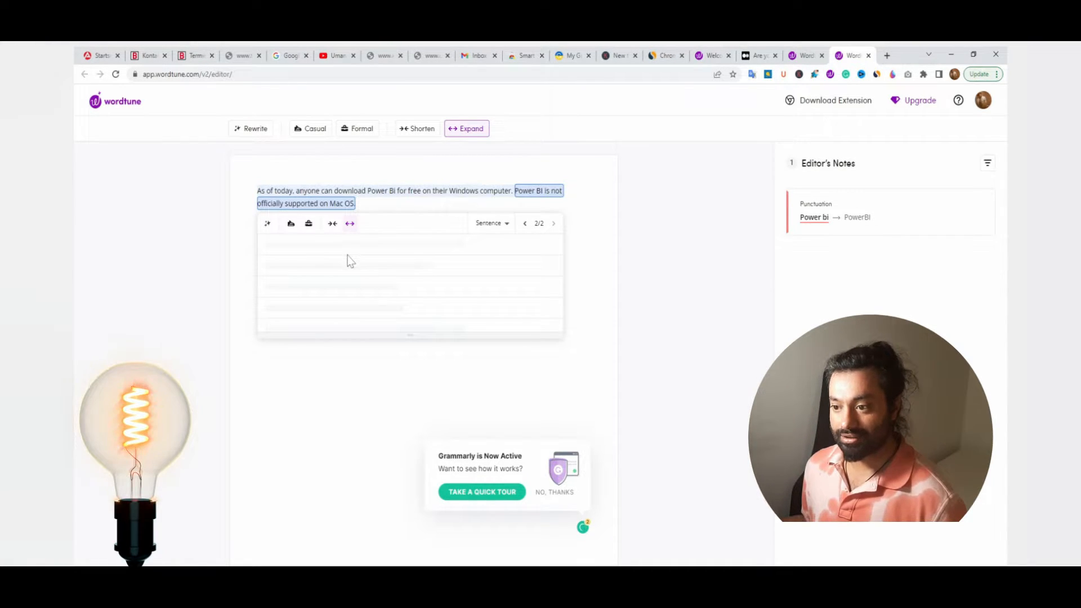
pyautogui.click(352, 244)
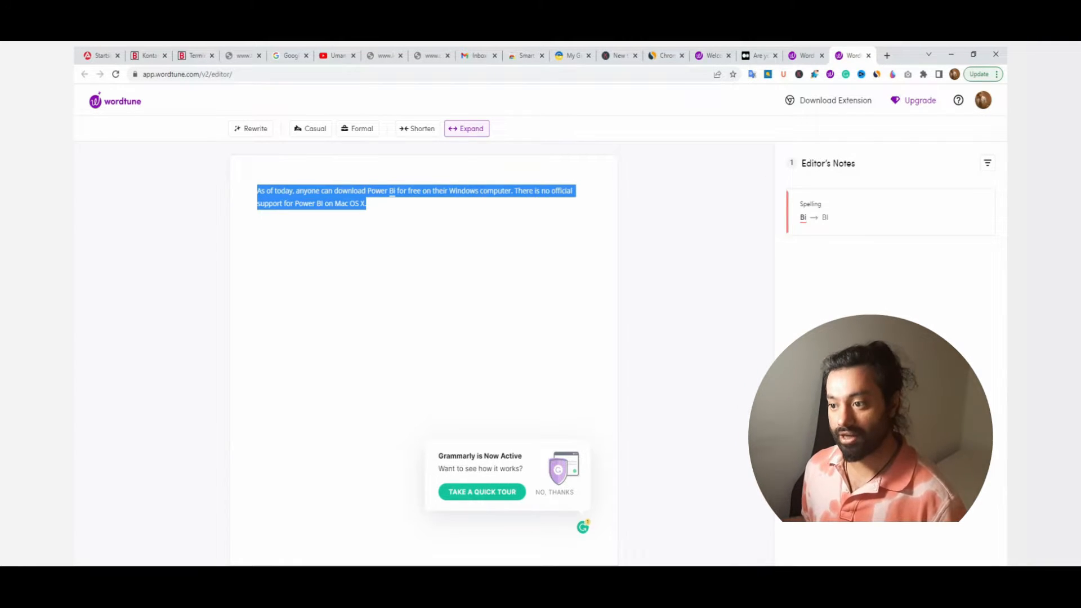
pyautogui.click(367, 203)
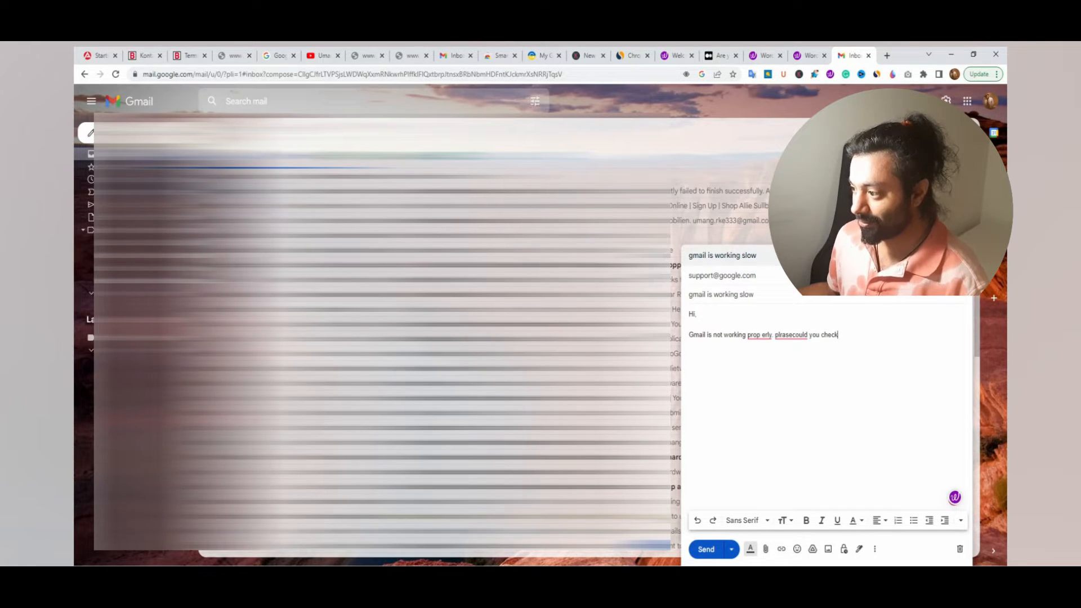
# Accept Grammarly's corrections "properly" and "please could" in the body of the Gmail draft "gmail is working slow".
pyautogui.moveTo(760, 335)
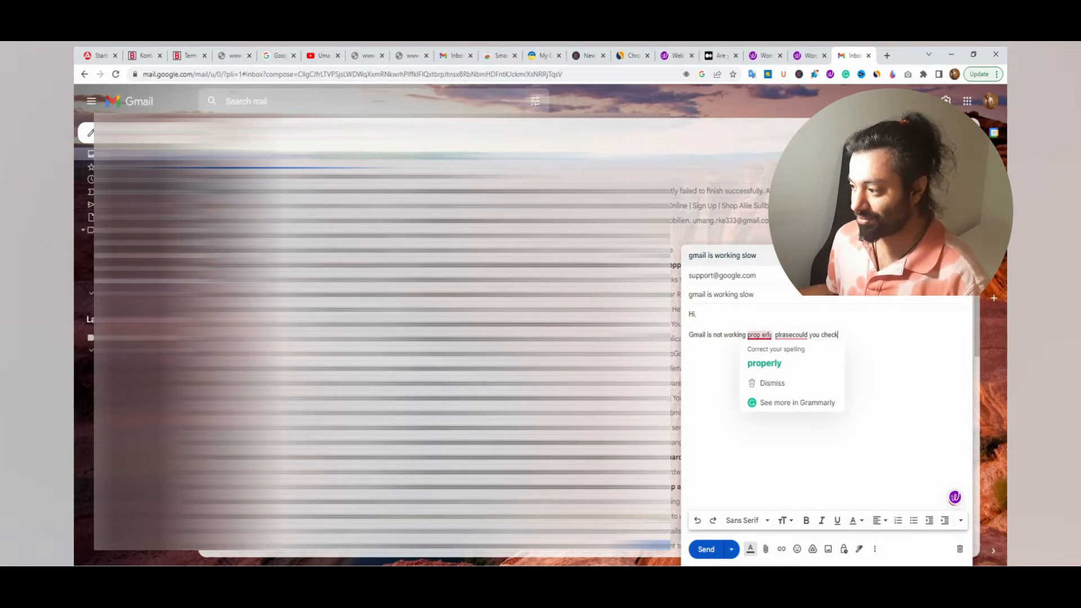
pyautogui.click(770, 362)
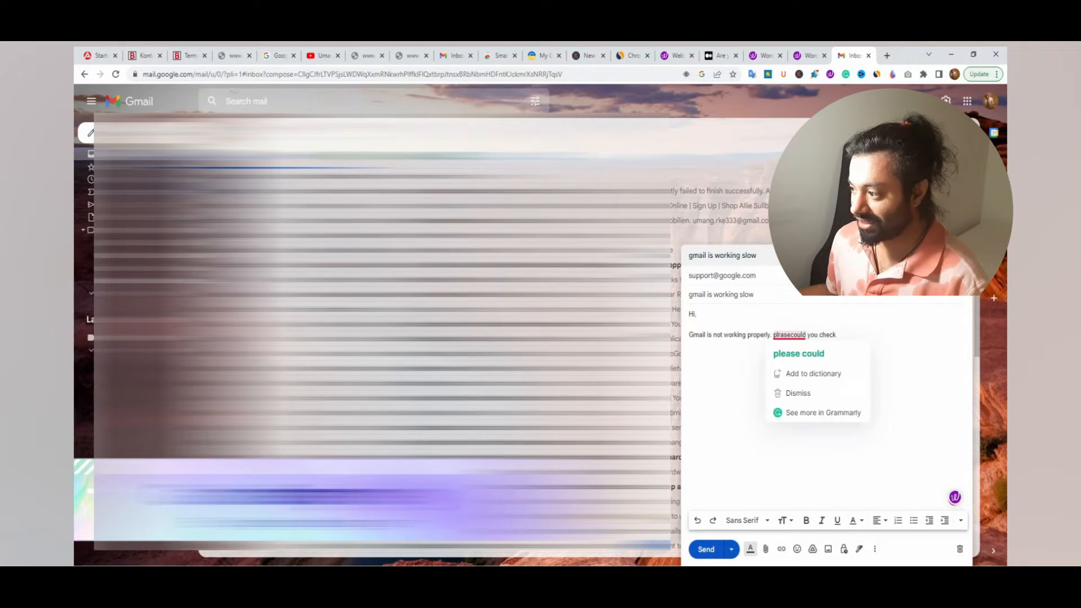
pyautogui.click(798, 353)
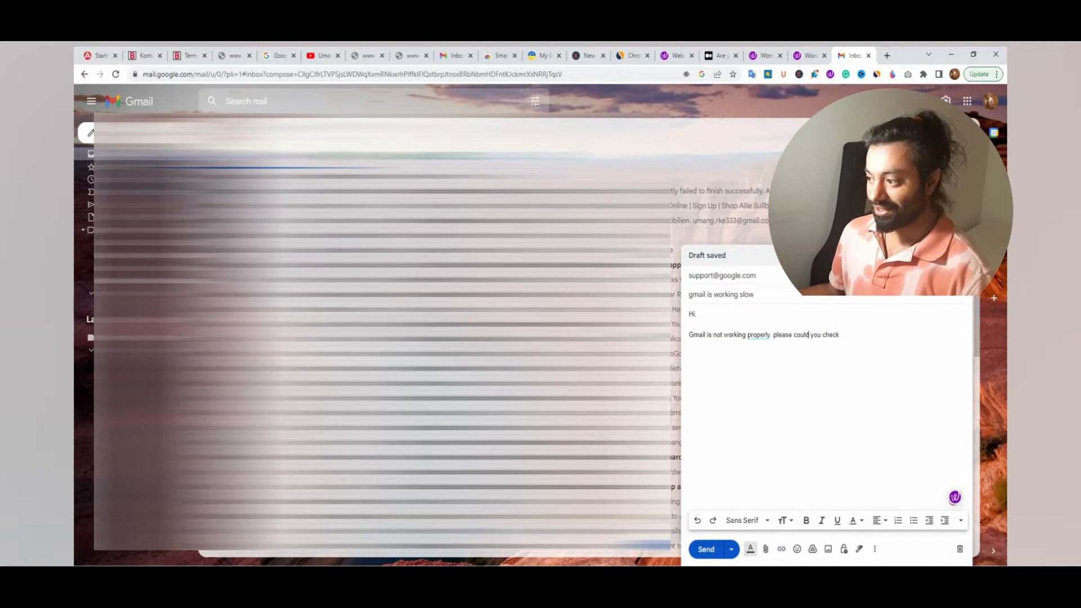
# Replace "properly" with "correctly" in the draft's body through Grammarly's suggestion and dismiss the Premium offer.
pyautogui.click(758, 335)
pyautogui.click(772, 365)
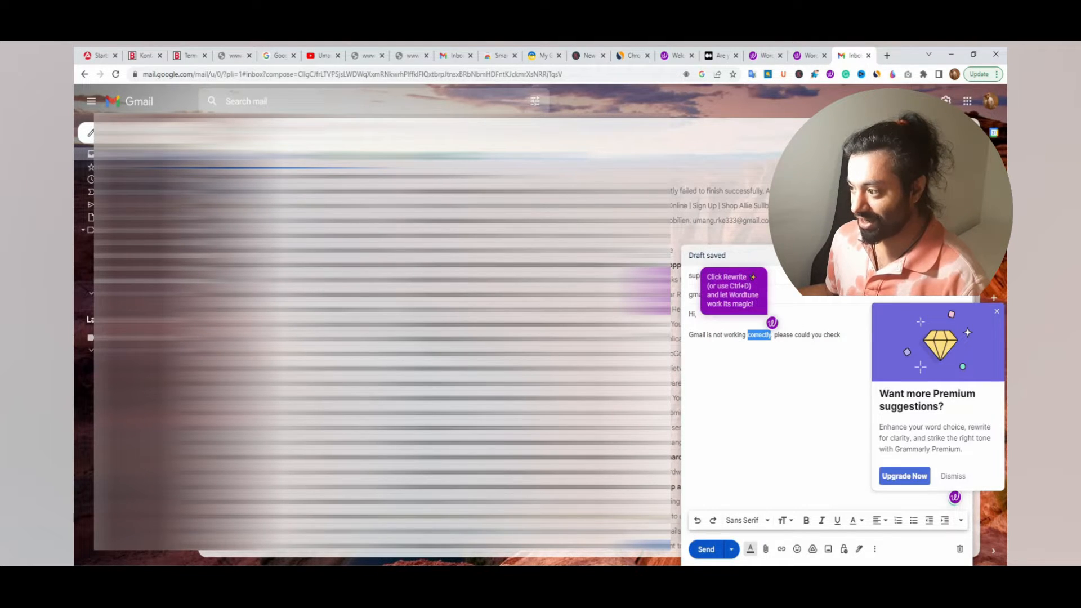
pyautogui.click(996, 311)
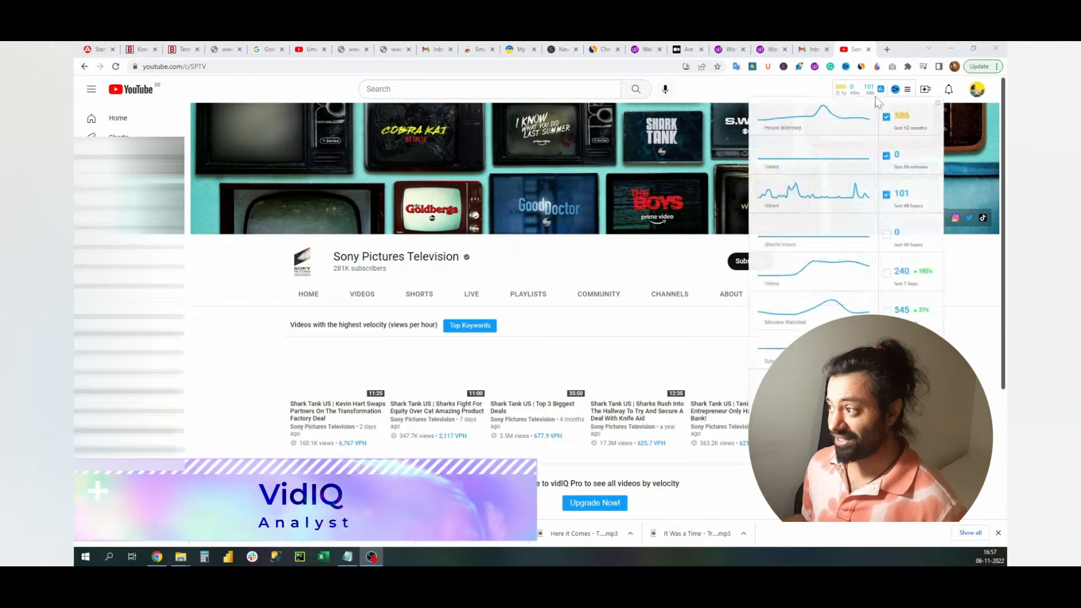
# Look through vidIQ's extension shortcuts and the highest-velocity trending videos on the Sony Pictures Television YouTube channel.
pyautogui.click(845, 67)
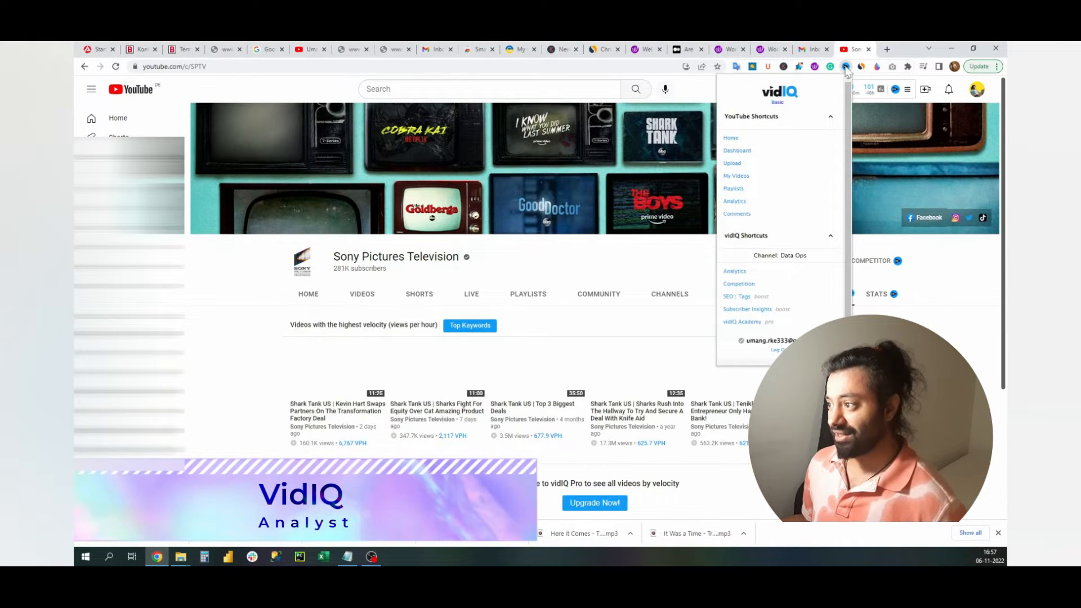
pyautogui.click(846, 67)
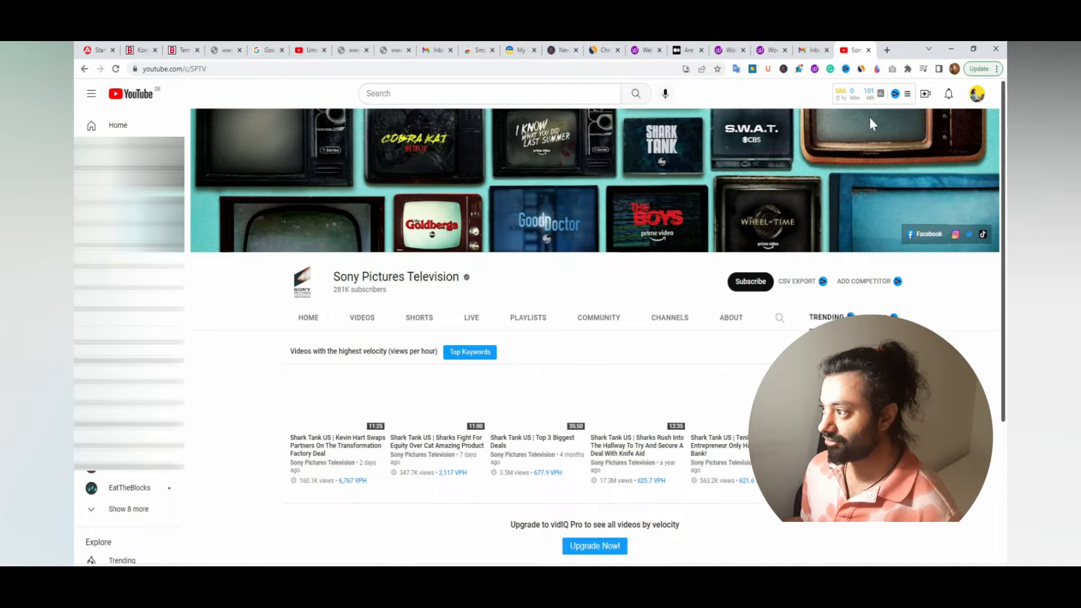
pyautogui.moveTo(875, 101)
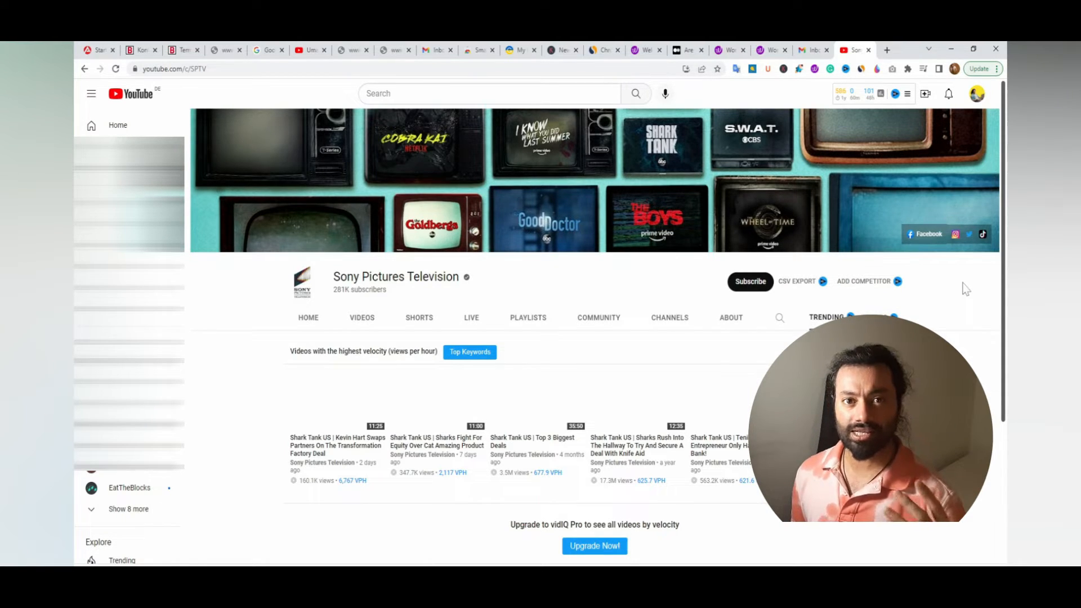
pyautogui.scroll(-2, 595, 338)
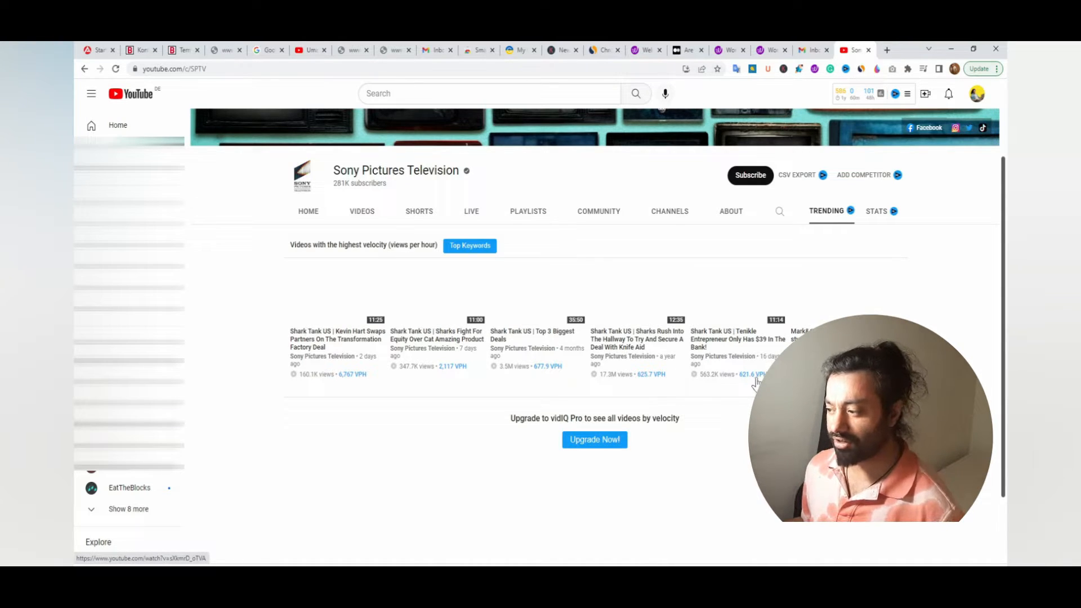
# Review the channel's vidIQ statistics for views, subscribers and published videos, and consult the Competition entry among the vidIQ shortcuts.
pyautogui.click(892, 212)
pyautogui.scroll(-1, 732, 349)
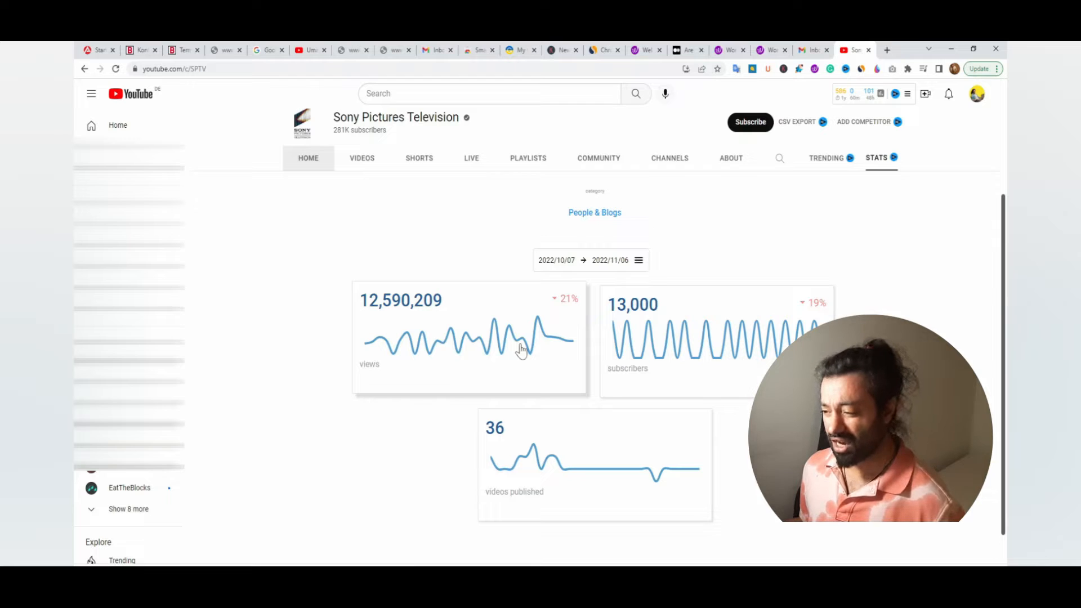
pyautogui.scroll(1, 598, 314)
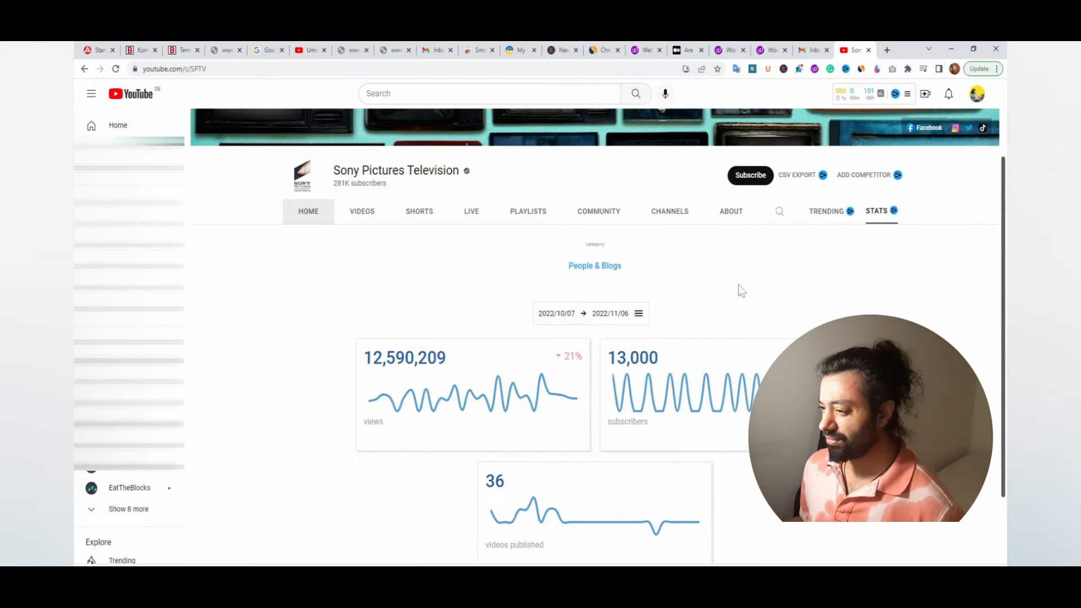
pyautogui.scroll(2, 634, 269)
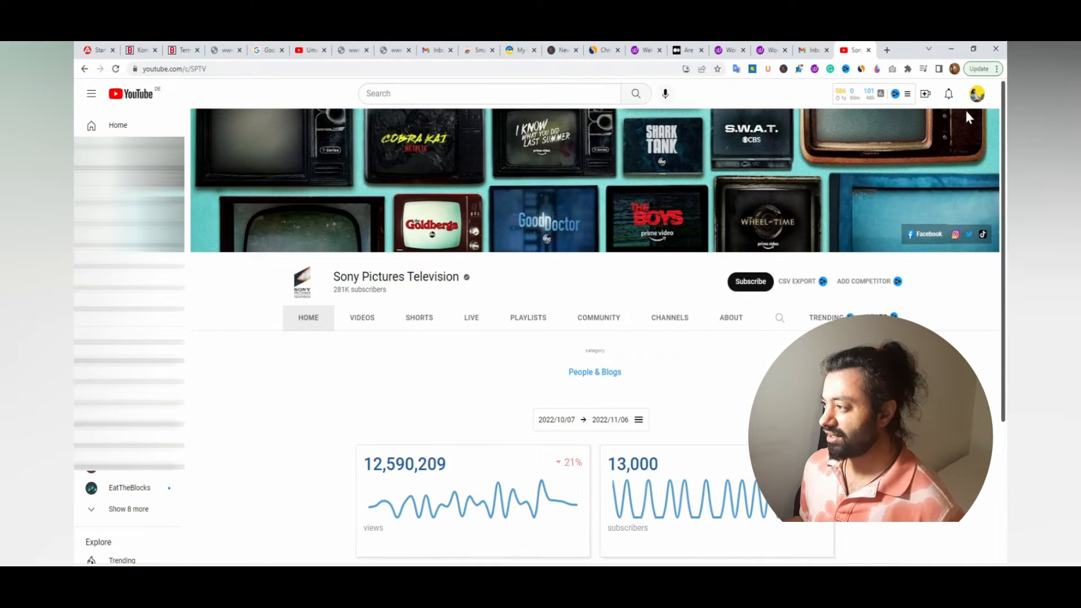
pyautogui.click(845, 69)
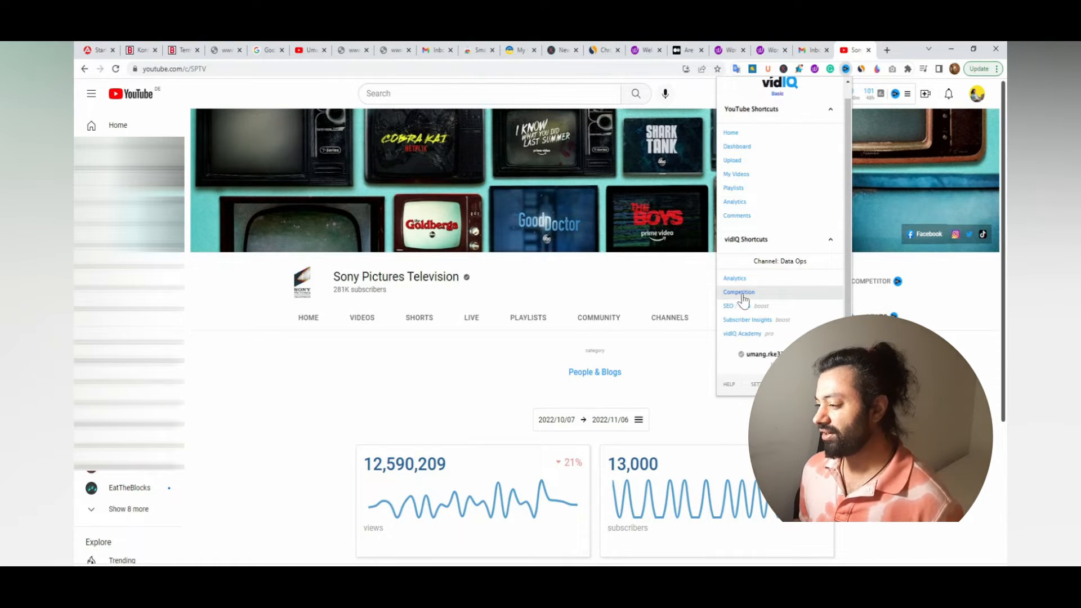
pyautogui.click(740, 292)
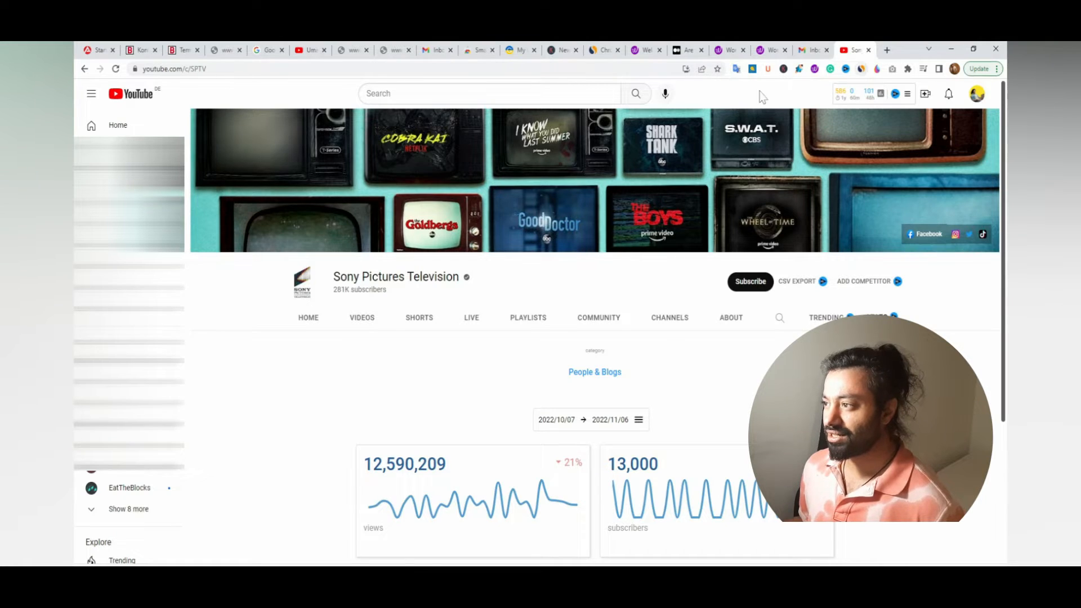
# Return to the Wordtune editor page, start the Similarweb extension there and agree to join its network.
pyautogui.click(729, 50)
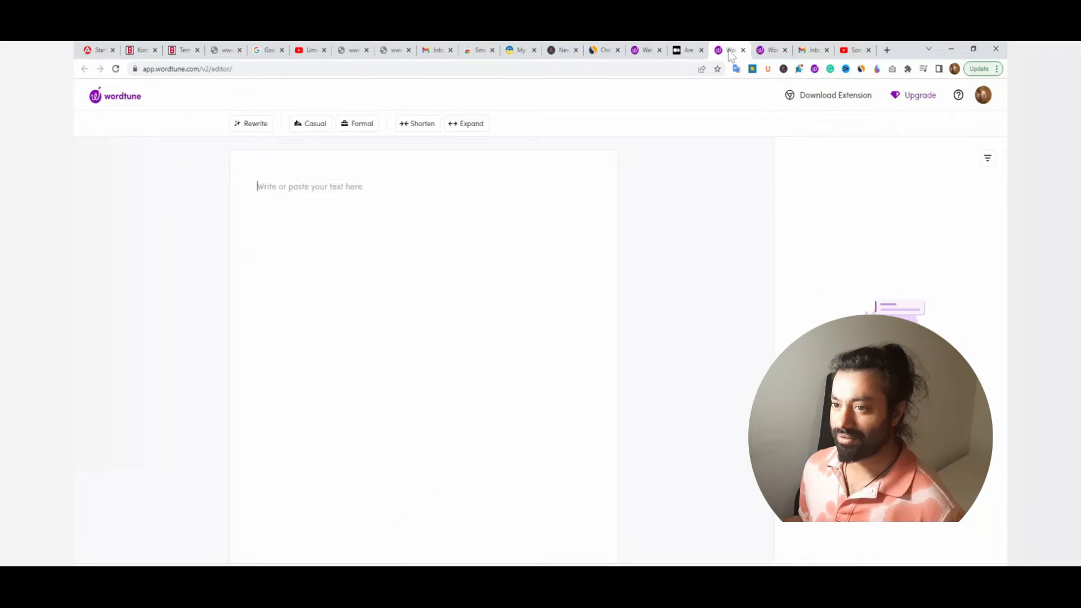
pyautogui.click(862, 69)
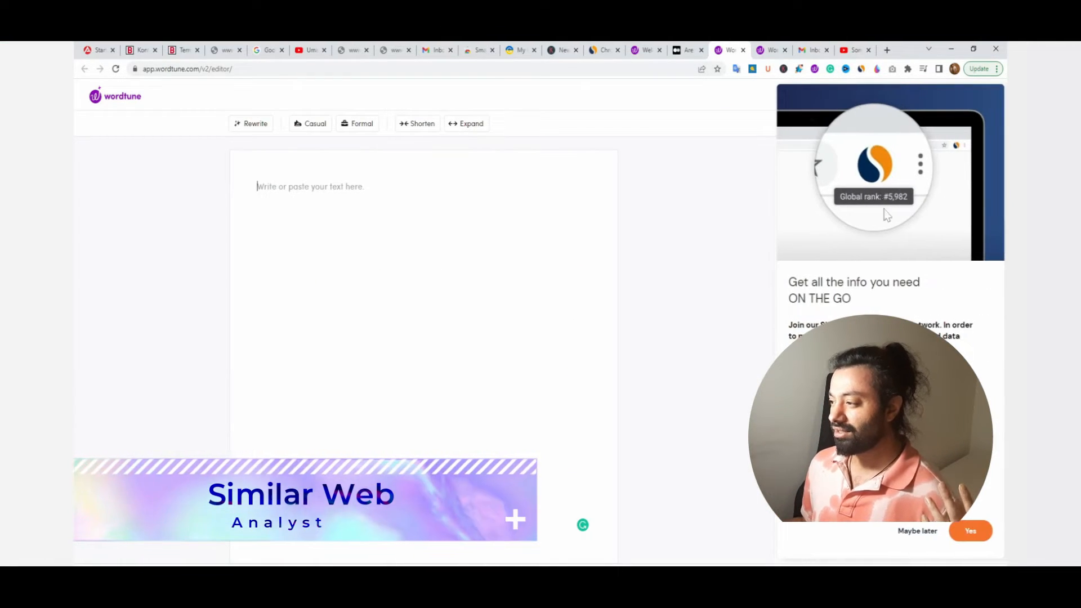
pyautogui.click(976, 530)
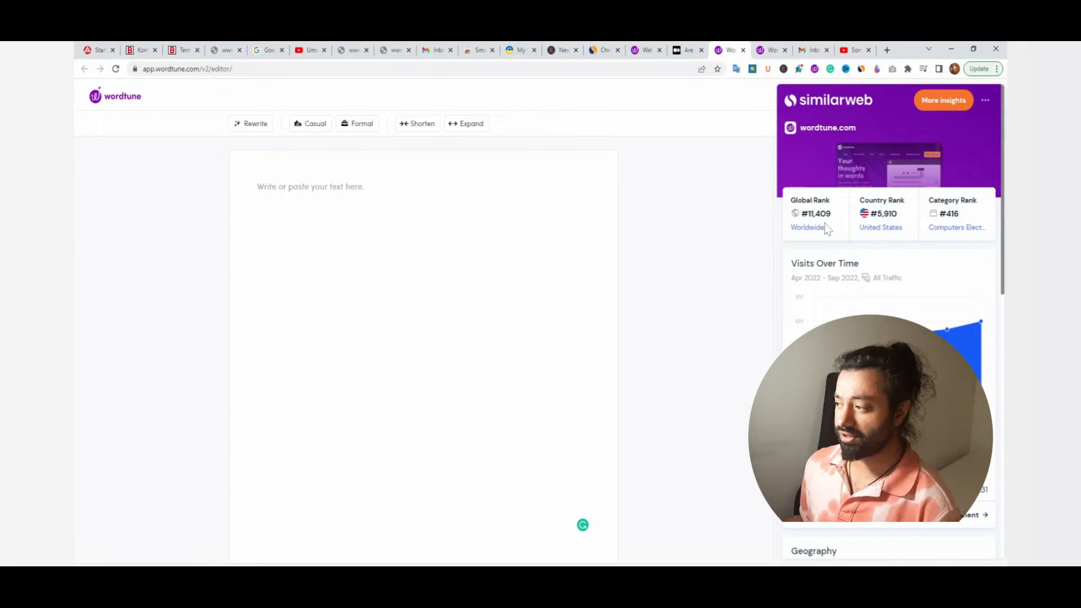
# Examine Similarweb's summary for wordtune.com, covering ranks, visits over time, bounce rate, top countries and traffic sources.
pyautogui.scroll(-3, 939, 250)
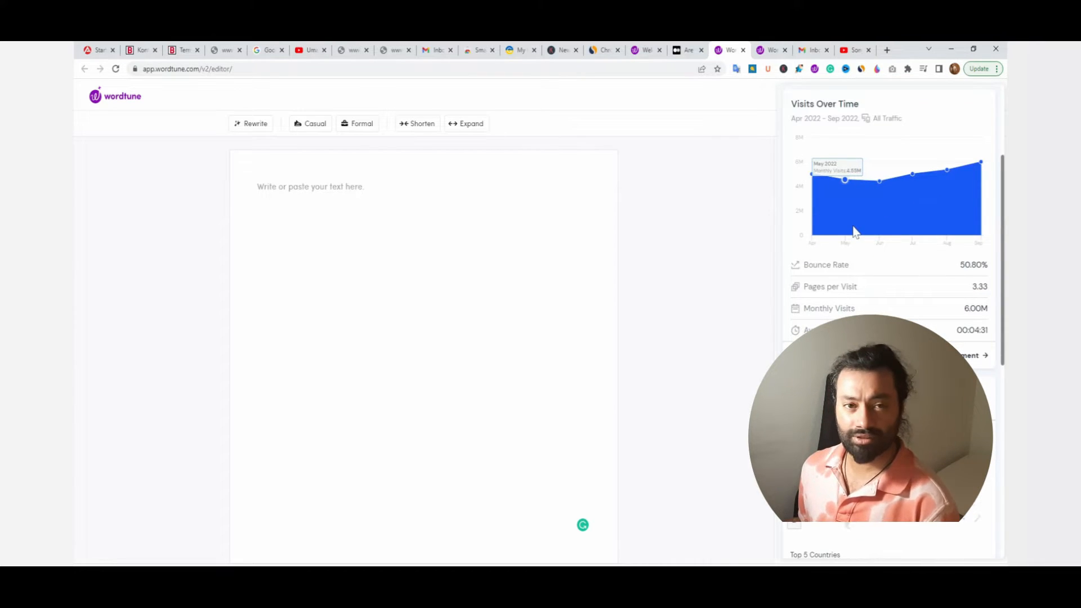
pyautogui.scroll(-3, 854, 234)
pyautogui.scroll(3, 866, 272)
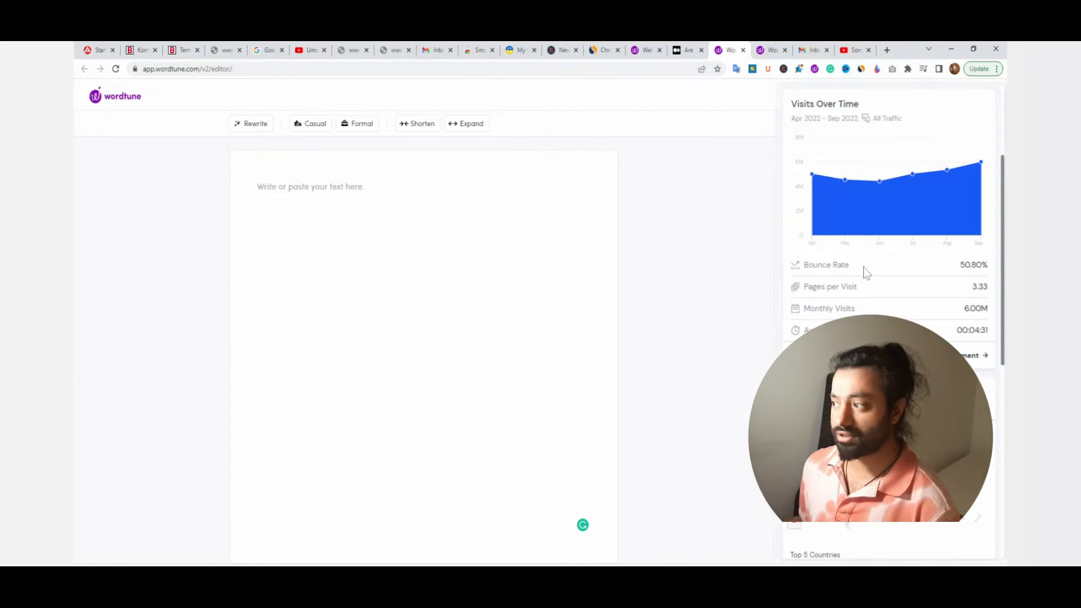
pyautogui.scroll(-4, 876, 288)
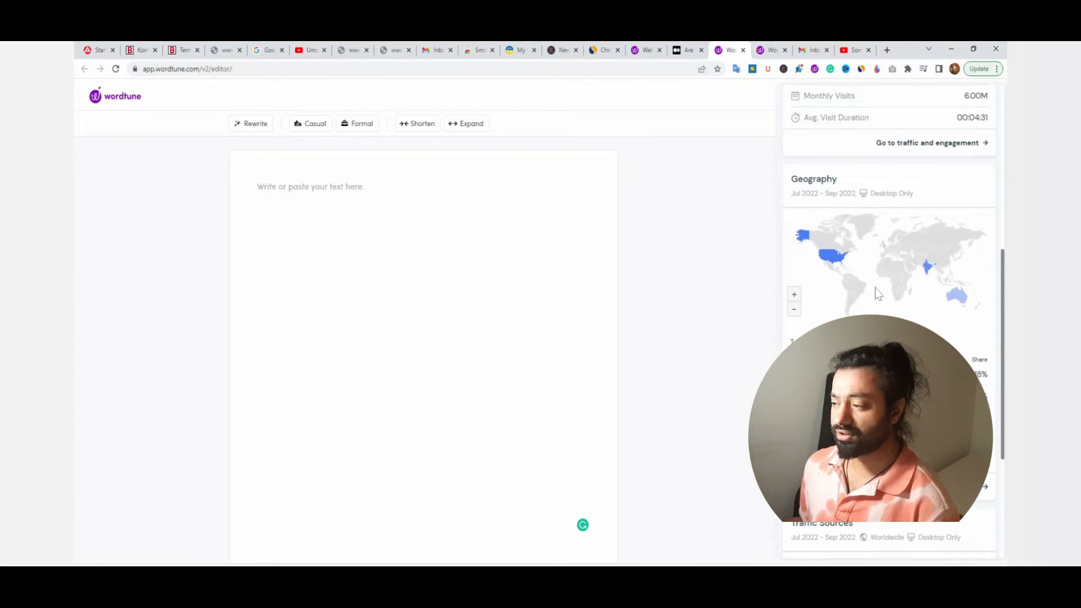
pyautogui.scroll(5, 875, 289)
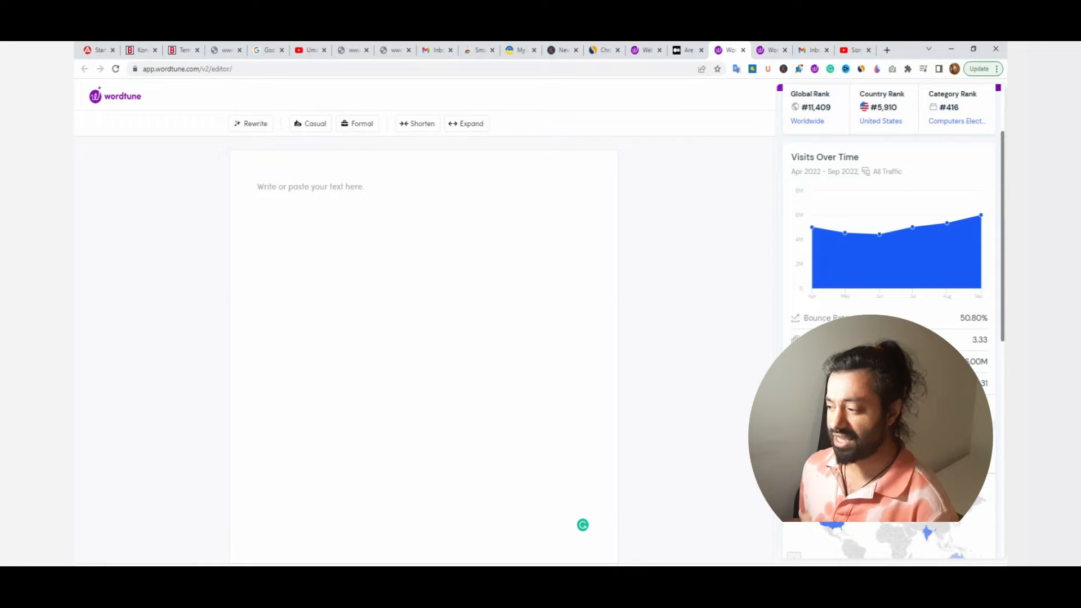
pyautogui.scroll(-5, 890, 253)
pyautogui.scroll(-3, 890, 254)
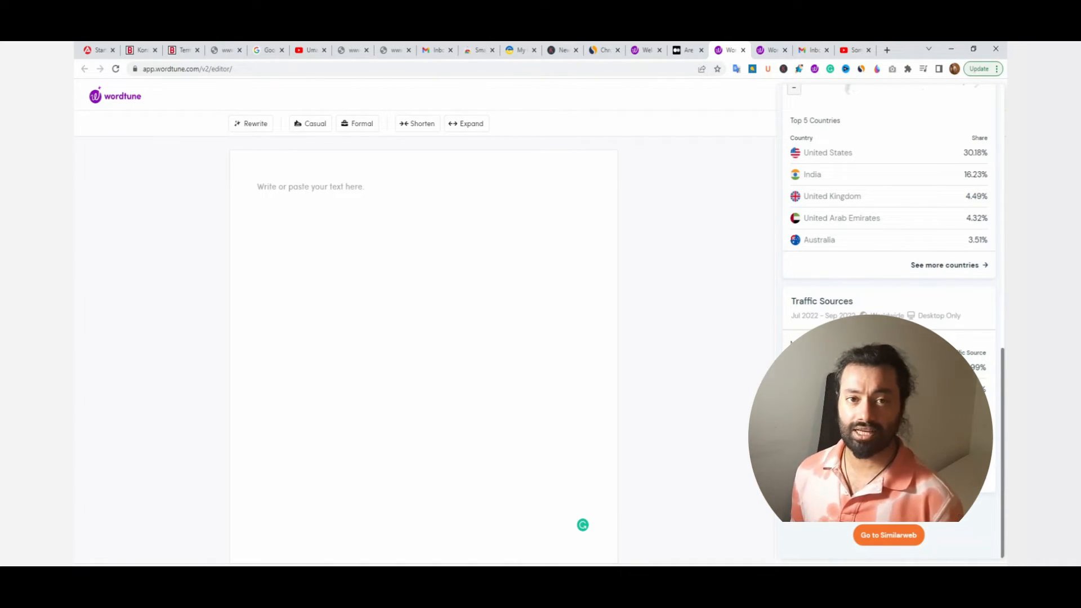
pyautogui.scroll(8, 889, 253)
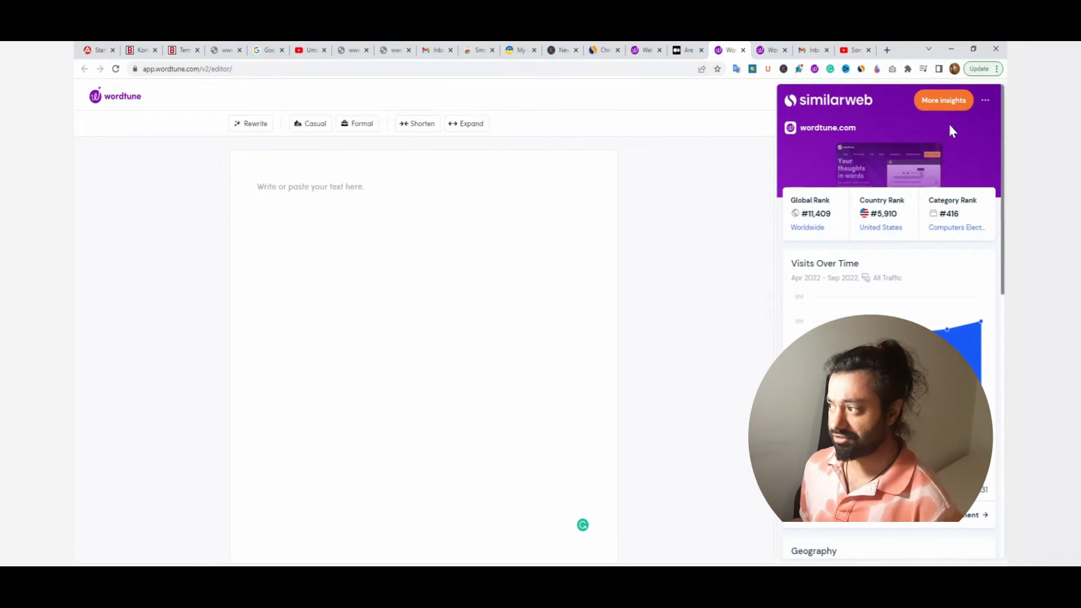
# Open the full Similarweb report for wordtune.com and look over its traffic and engagement overview.
pyautogui.click(944, 102)
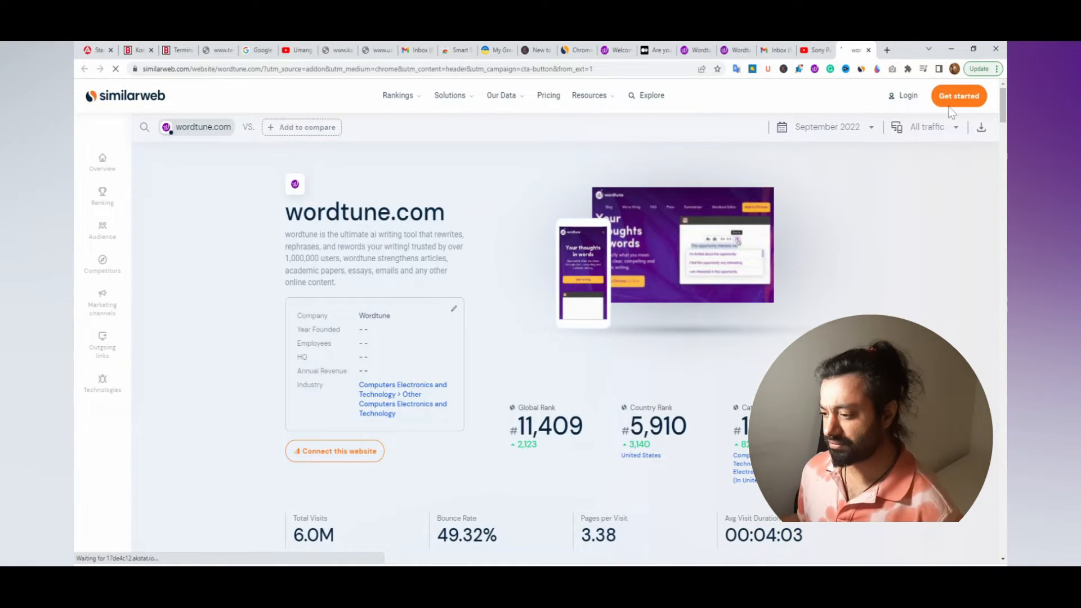
pyautogui.scroll(-12, 473, 369)
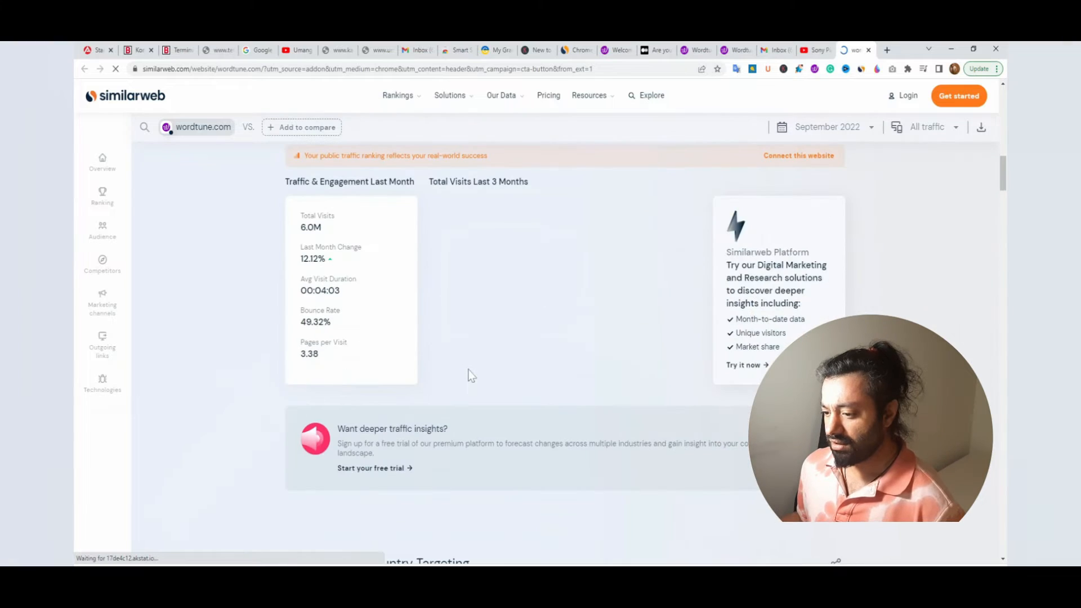
pyautogui.scroll(10, 813, 253)
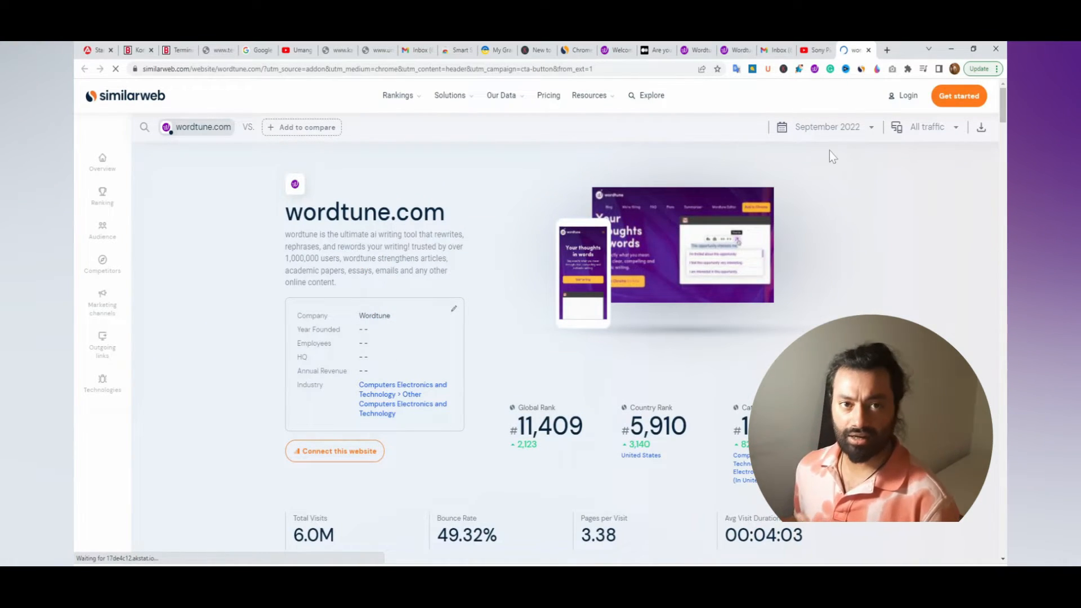
# Start the Paint extension on the report and draw rectangles around the Global Rank and Category Rank figures.
pyautogui.click(879, 68)
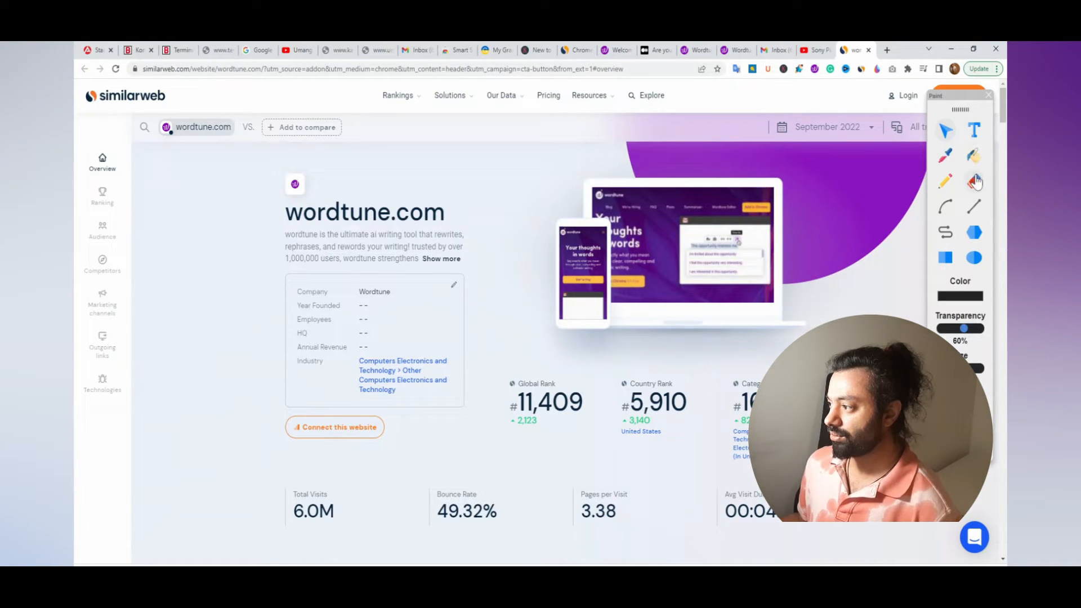
pyautogui.scroll(-2, 885, 280)
pyautogui.scroll(2, 885, 280)
pyautogui.click(945, 257)
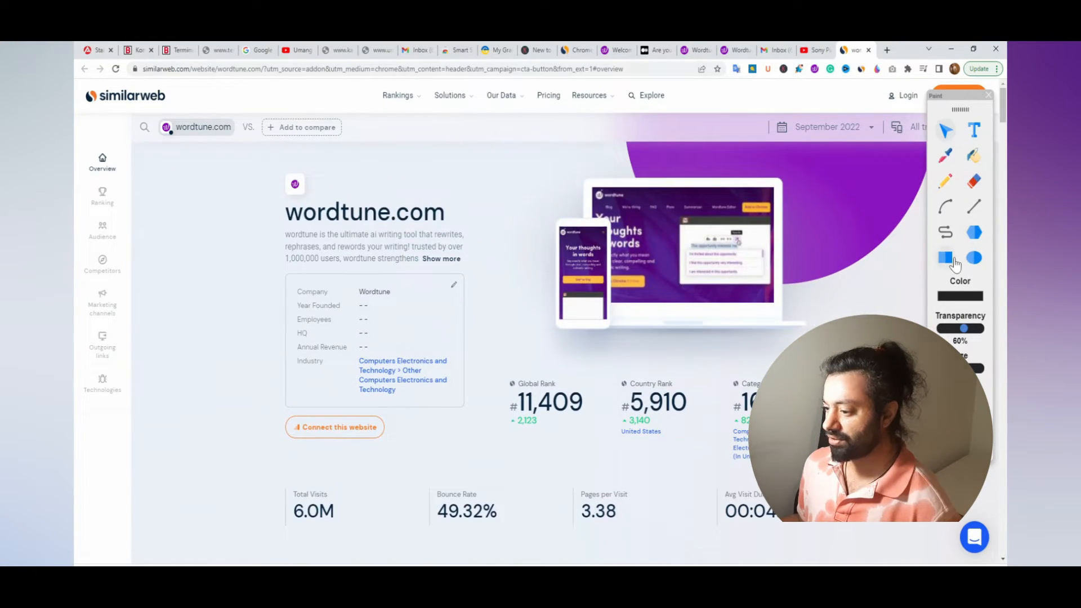
pyautogui.moveTo(489, 367); pyautogui.dragTo(589, 434)
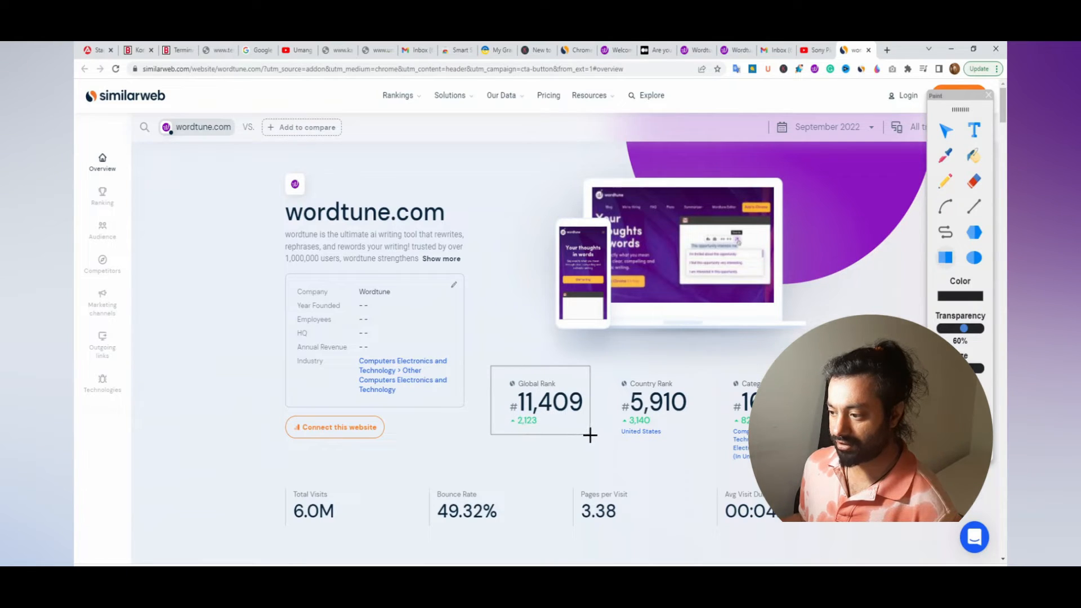
pyautogui.moveTo(719, 370)
pyautogui.mouseDown()
pyautogui.moveTo(726, 456)
pyautogui.moveTo(818, 472)
pyautogui.mouseUp()
# Set the Paint drawing colour to the purple sampled from the large circle behind the laptop image.
pyautogui.click(954, 297)
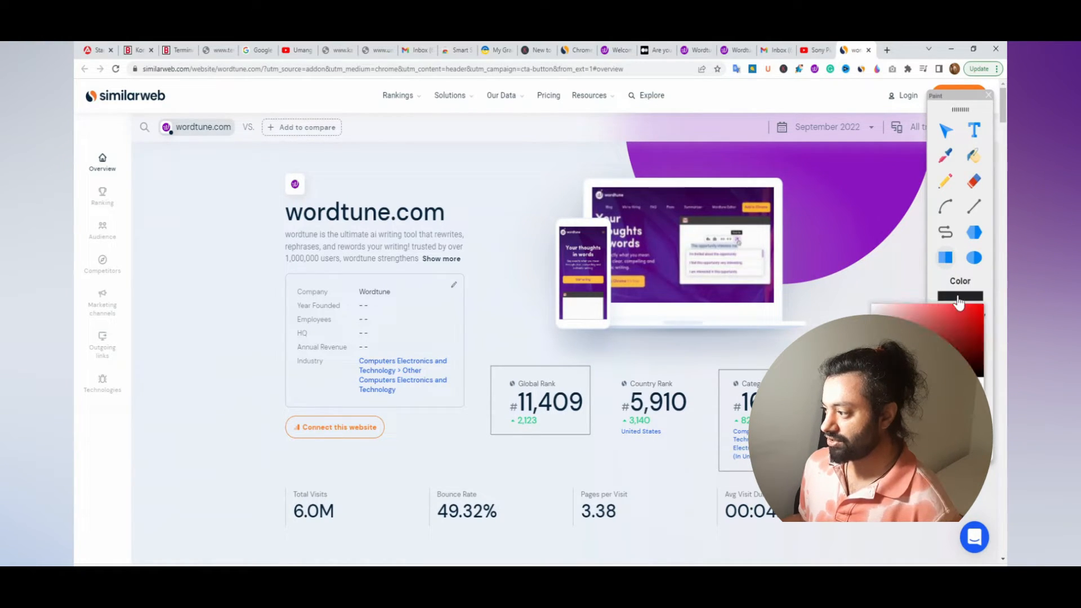
pyautogui.click(976, 308)
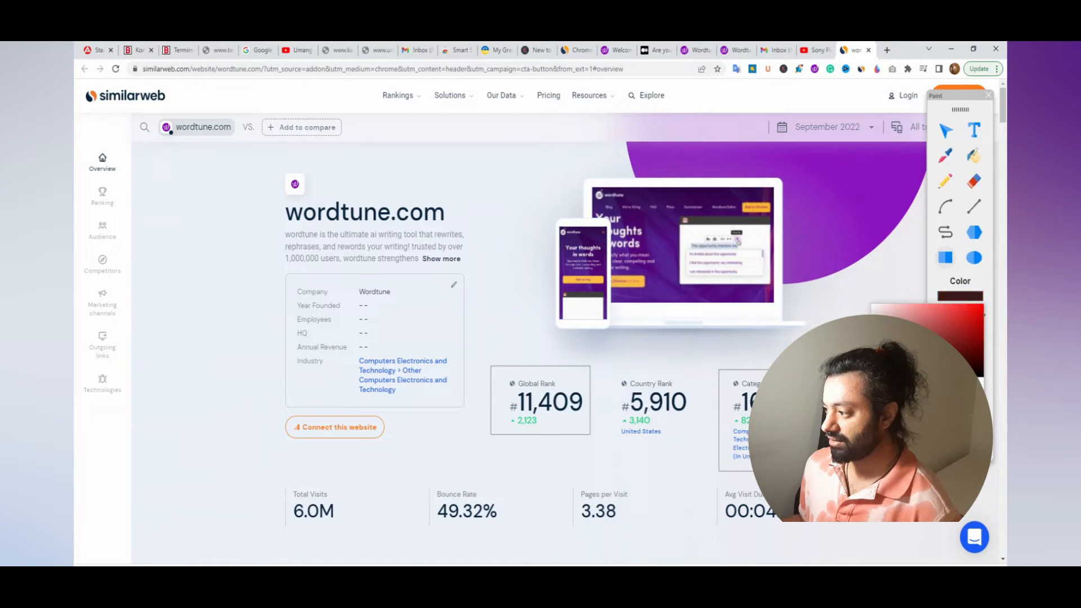
pyautogui.click(953, 374)
pyautogui.click(954, 391)
pyautogui.moveTo(965, 315); pyautogui.dragTo(971, 309)
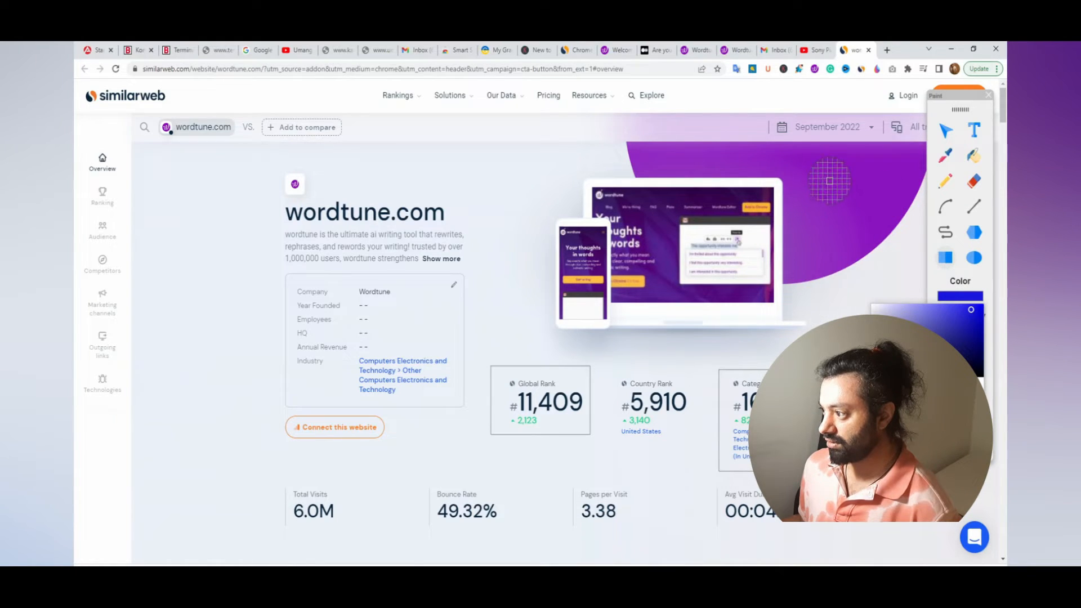
pyautogui.click(829, 181)
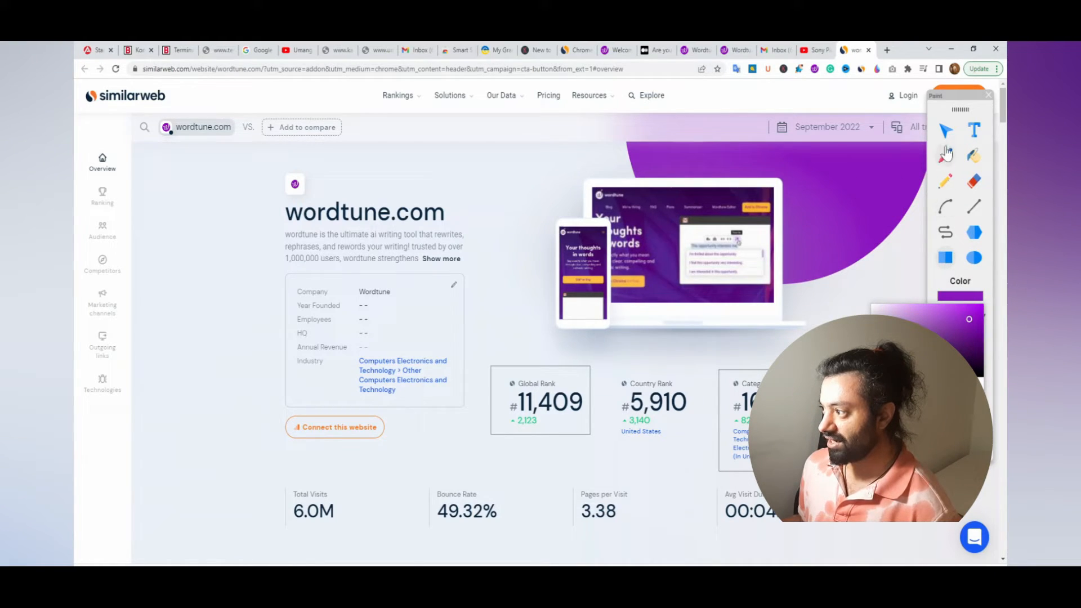
# Add a purple text note beginning "Our Ranking is =" above the Category Rank and capture the annotated page as a screenshot.
pyautogui.click(970, 132)
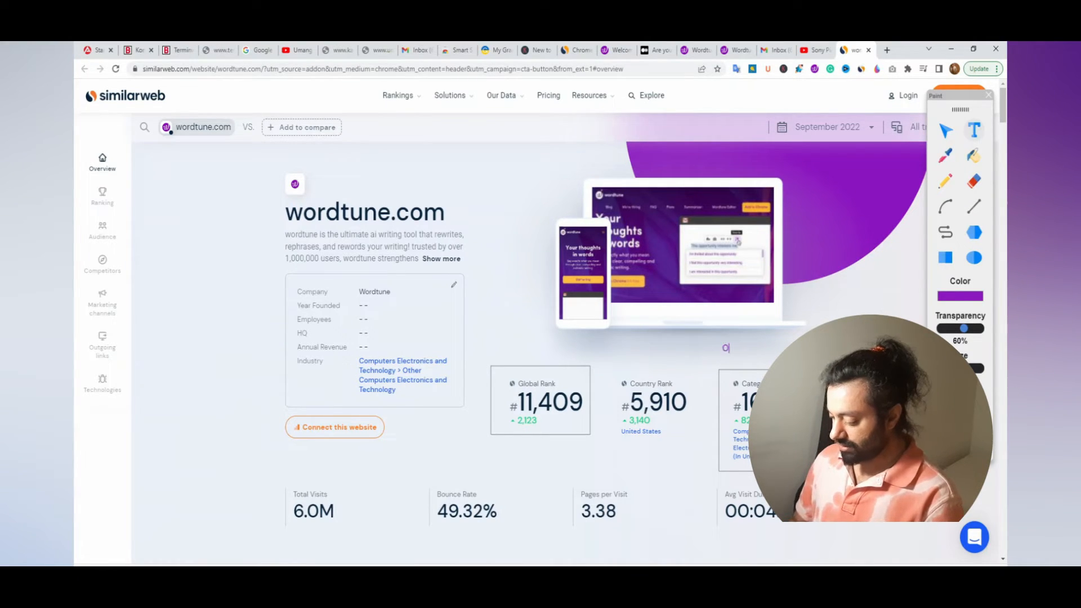
pyautogui.write('Our Rn')
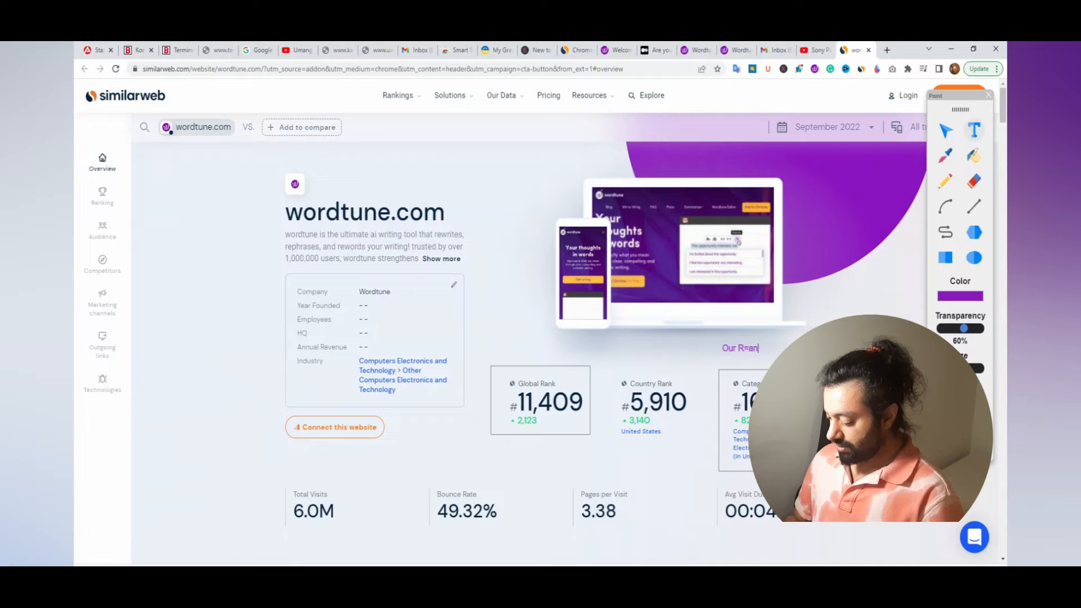
pyautogui.write('king')
pyautogui.write('a')
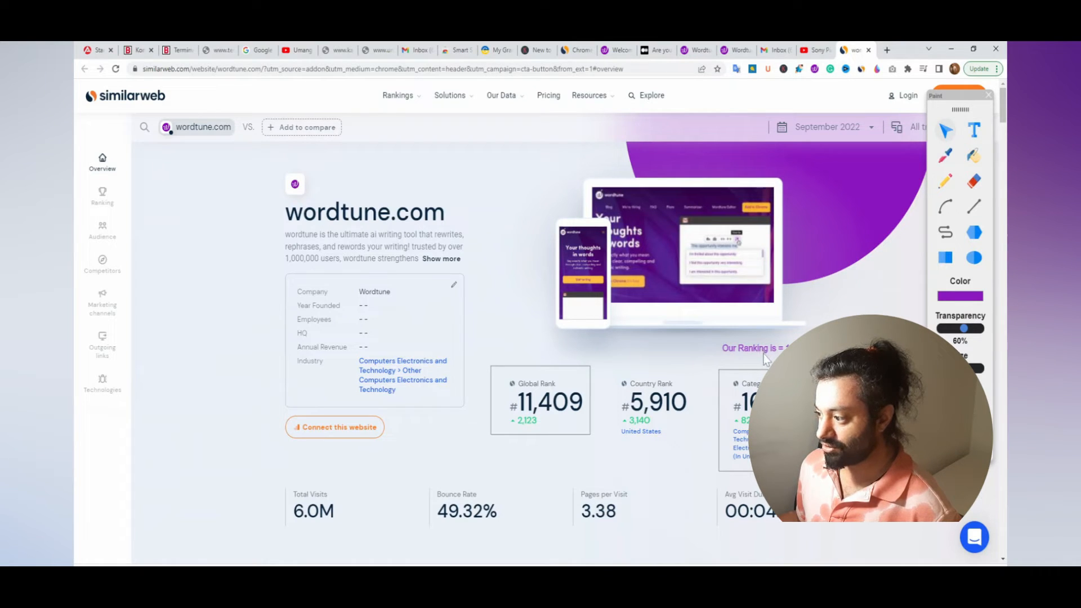
pyautogui.click(946, 423)
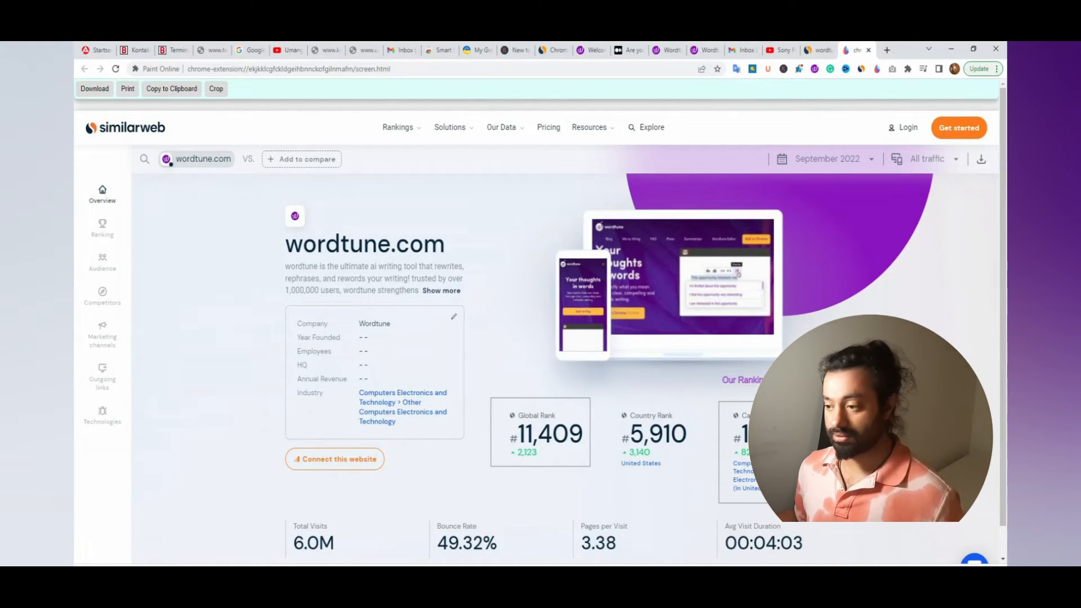
pyautogui.scroll(-1, 721, 434)
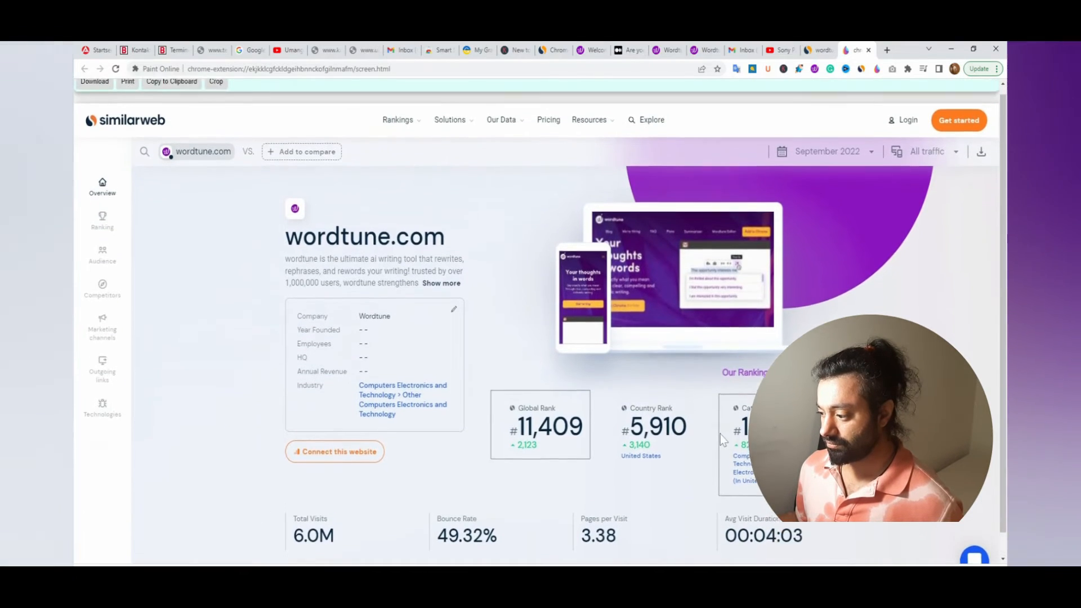
# Return to the live Similarweb report for wordtune.com and look through its ranking, geography and audience sections.
pyautogui.scroll(1, 721, 433)
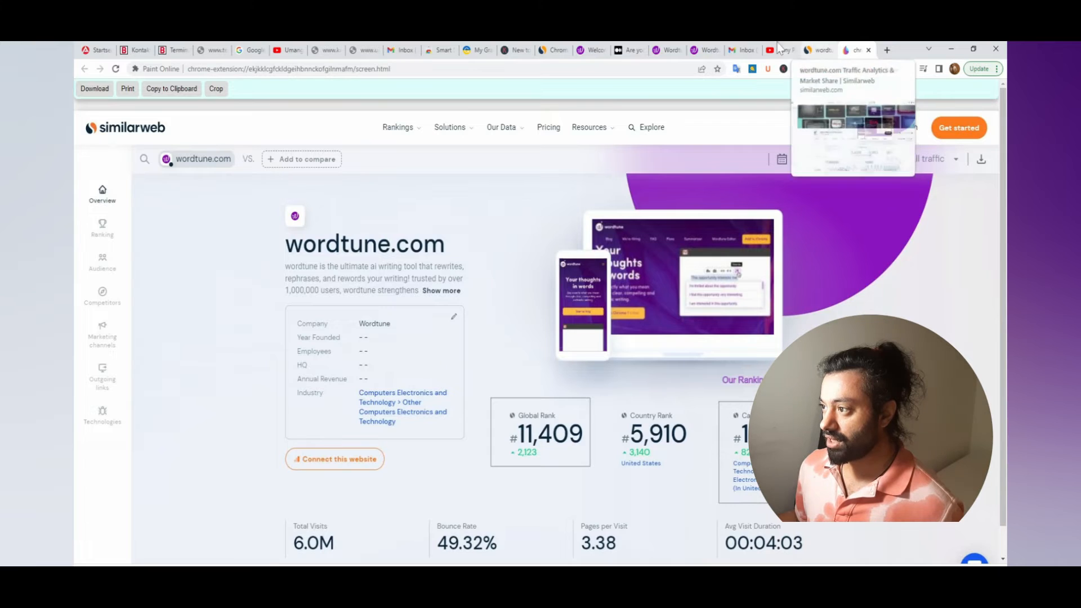
pyautogui.click(837, 51)
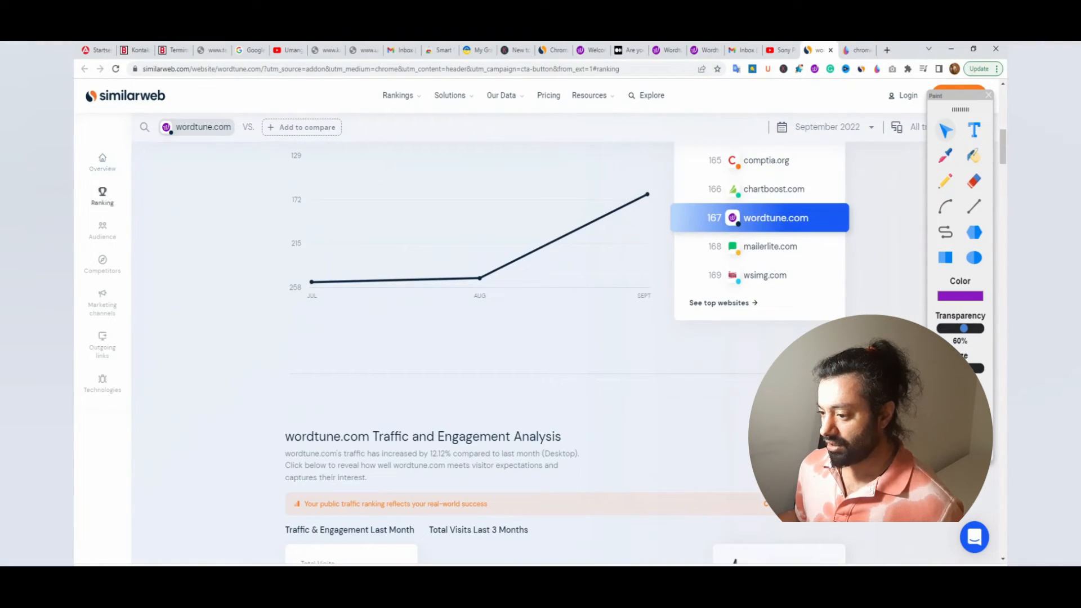
pyautogui.scroll(4, 888, 309)
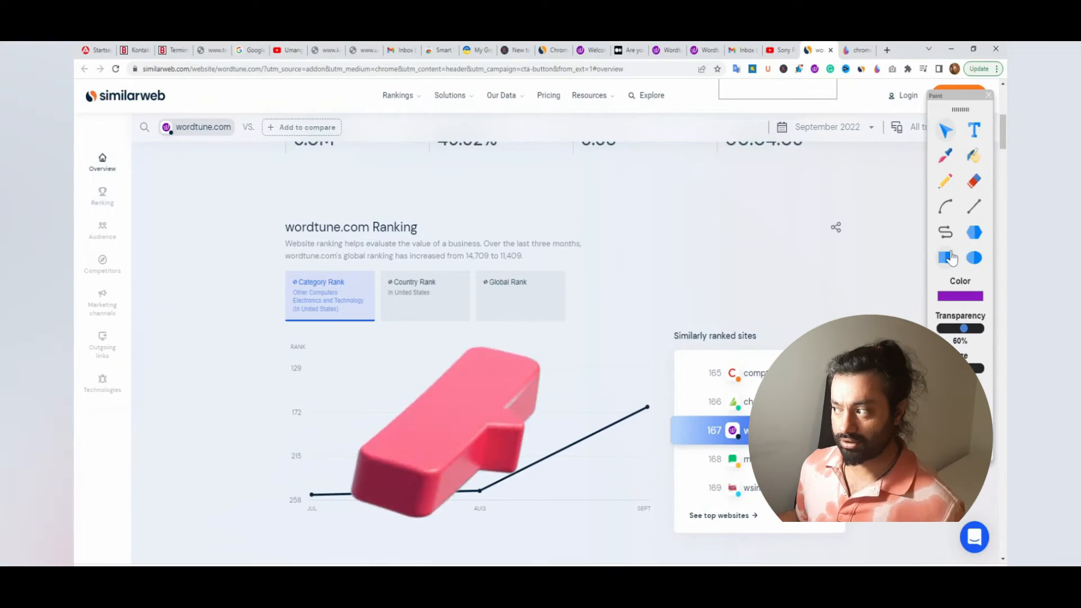
pyautogui.scroll(7, 878, 270)
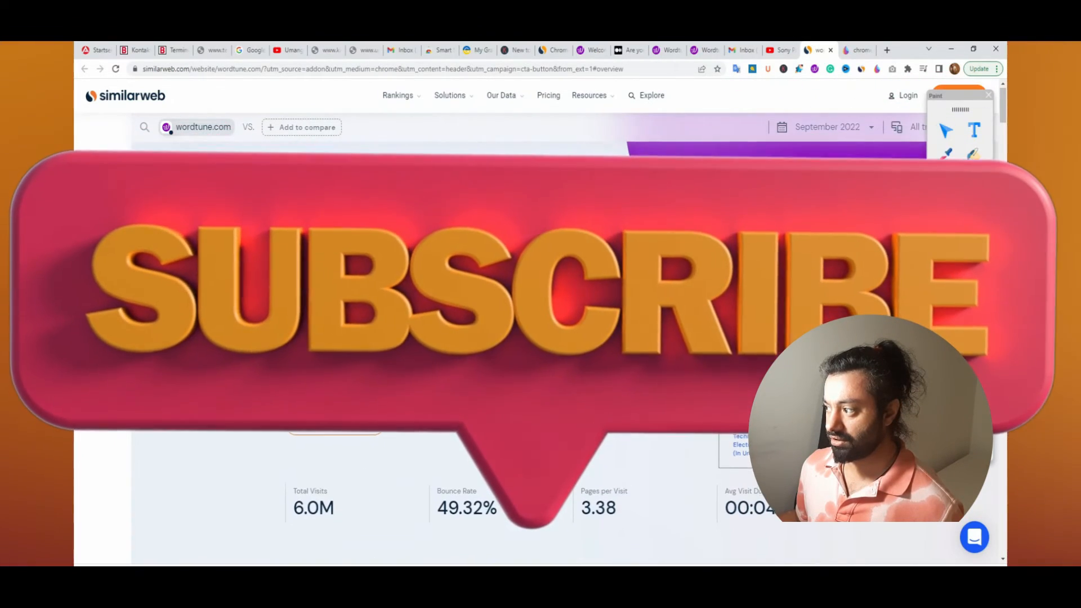
pyautogui.scroll(-7, 541, 338)
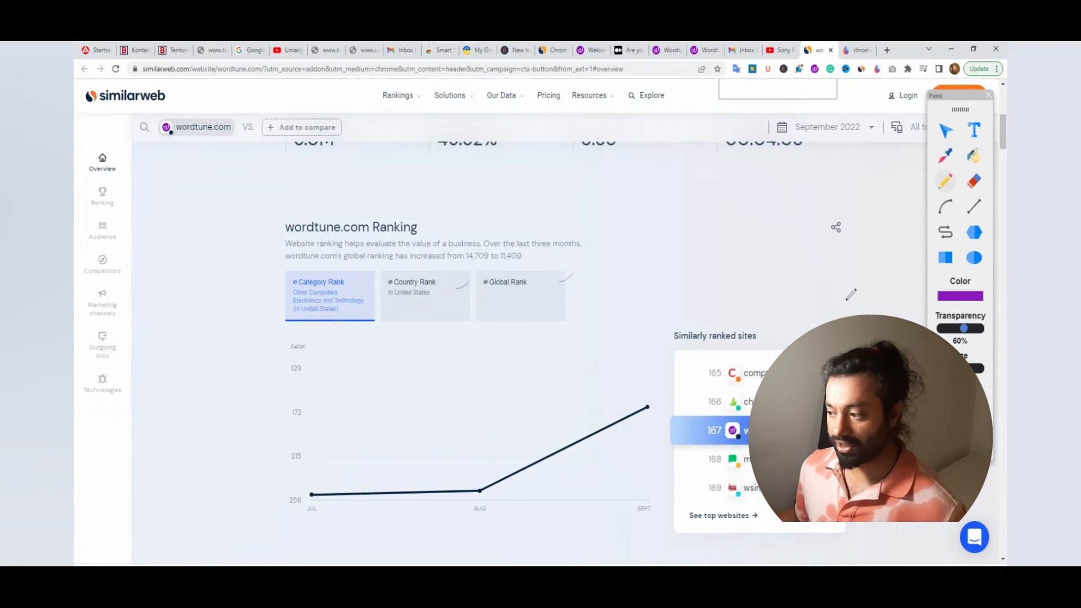
pyautogui.scroll(-15, 851, 295)
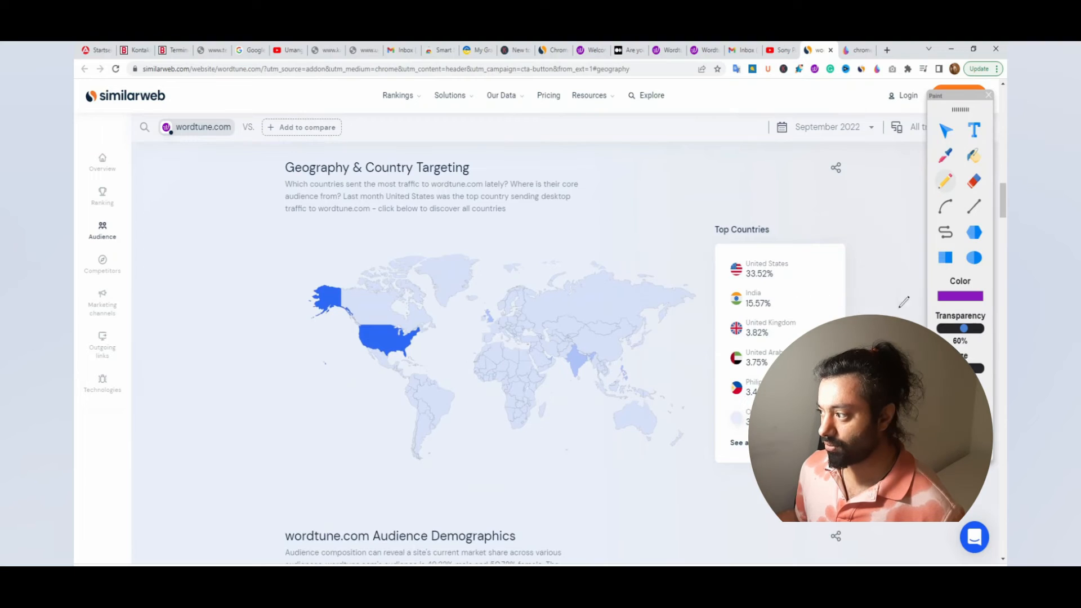
pyautogui.scroll(3, 870, 299)
pyautogui.scroll(-12, 860, 305)
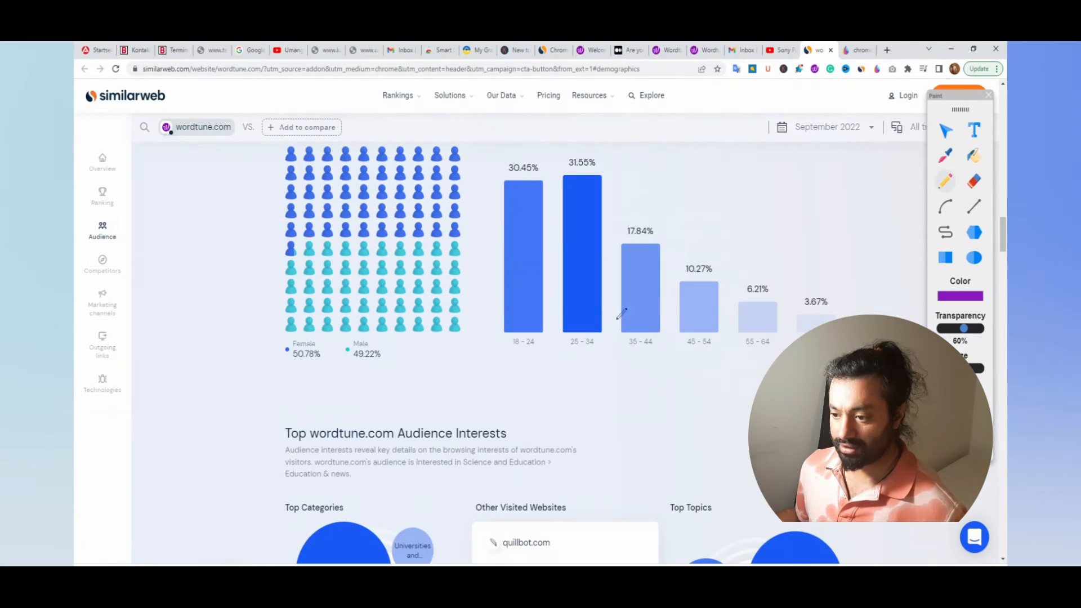
# Draw a purple Paint rectangle around the wordtune.com Audience Demographics heading and its description.
pyautogui.scroll(3, 563, 313)
pyautogui.scroll(-1, 357, 294)
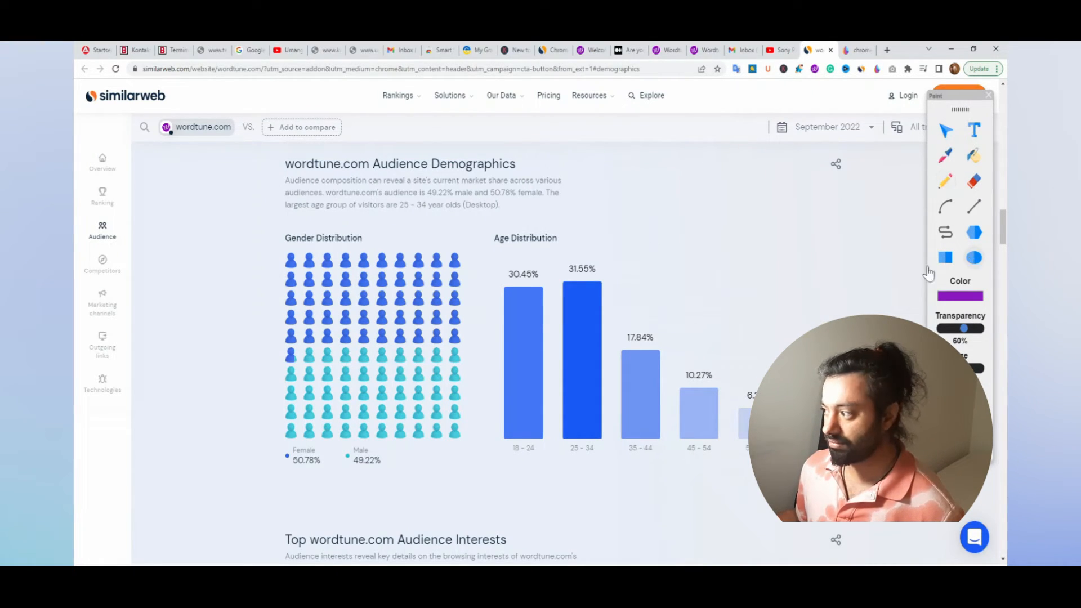
pyautogui.click(947, 257)
pyautogui.moveTo(279, 157); pyautogui.dragTo(595, 222)
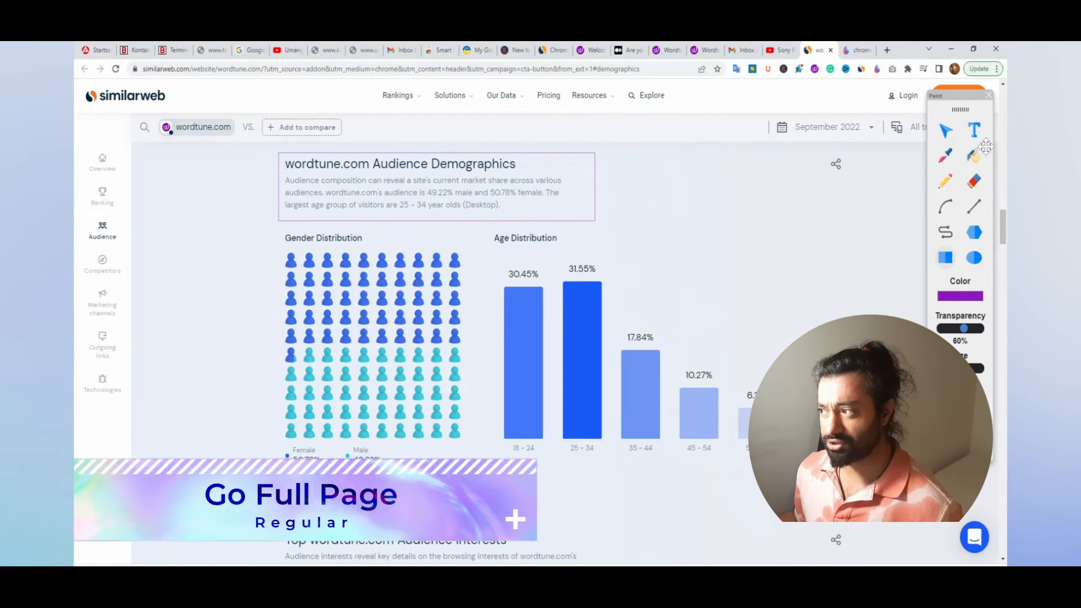
# Capture the entire Similarweb report with GoFullPage, and look back over the live page from its footer to the overview.
pyautogui.click(893, 71)
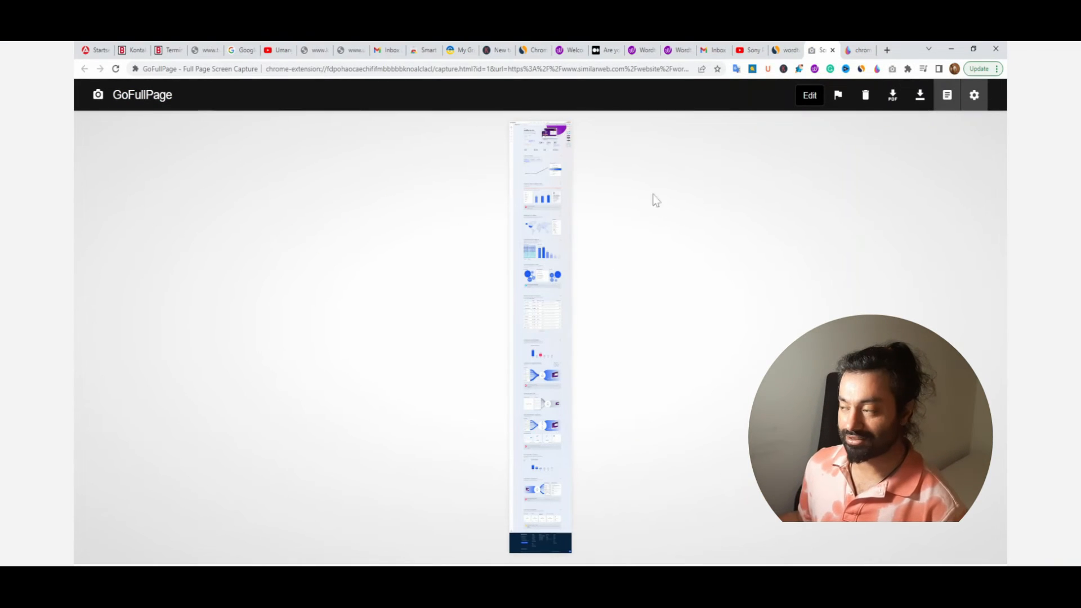
pyautogui.click(789, 49)
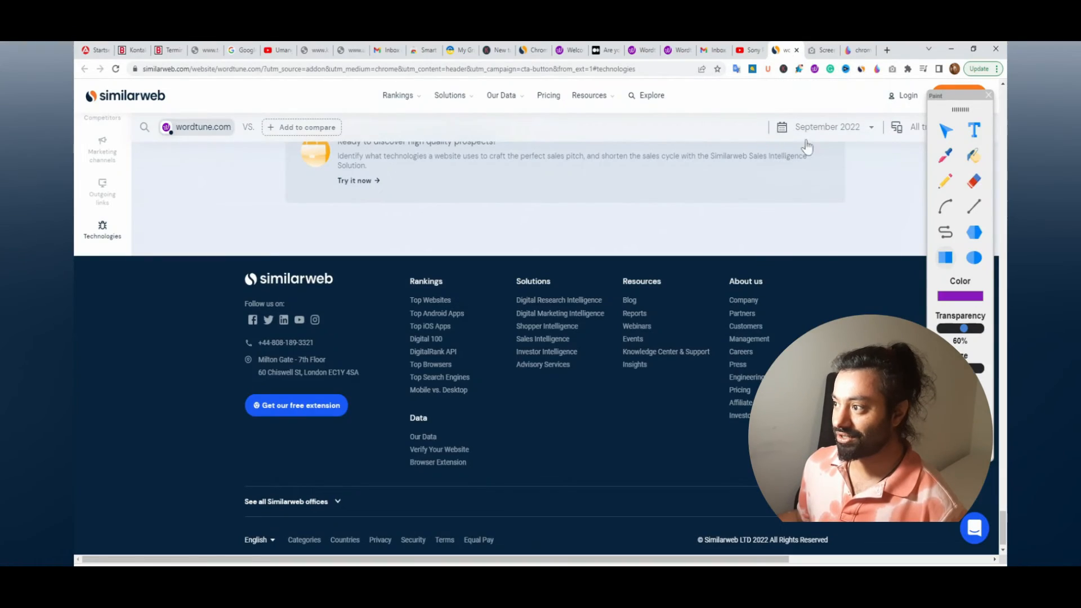
pyautogui.scroll(10, 732, 258)
pyautogui.scroll(15, 726, 254)
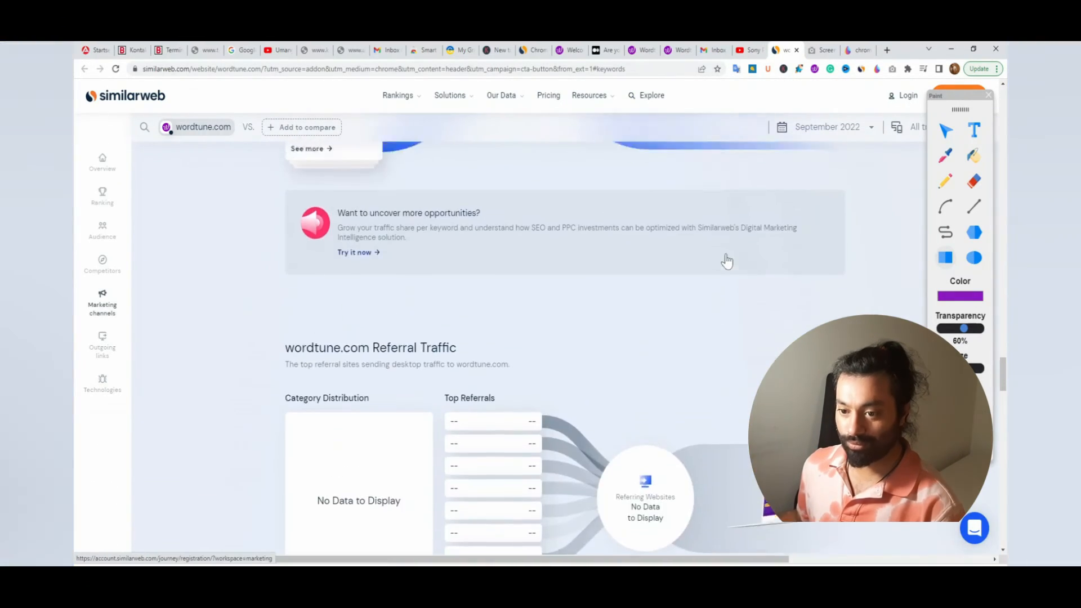
pyautogui.scroll(15, 725, 256)
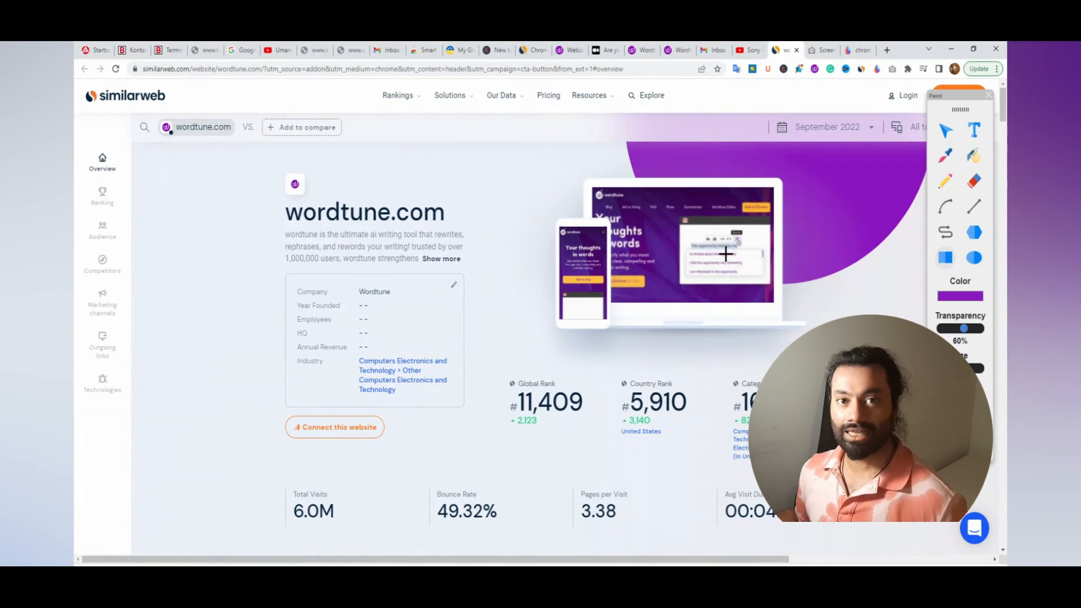
# Reopen the GoFullPage capture and inspect its traffic and geography sections at enlarged size.
pyautogui.click(822, 50)
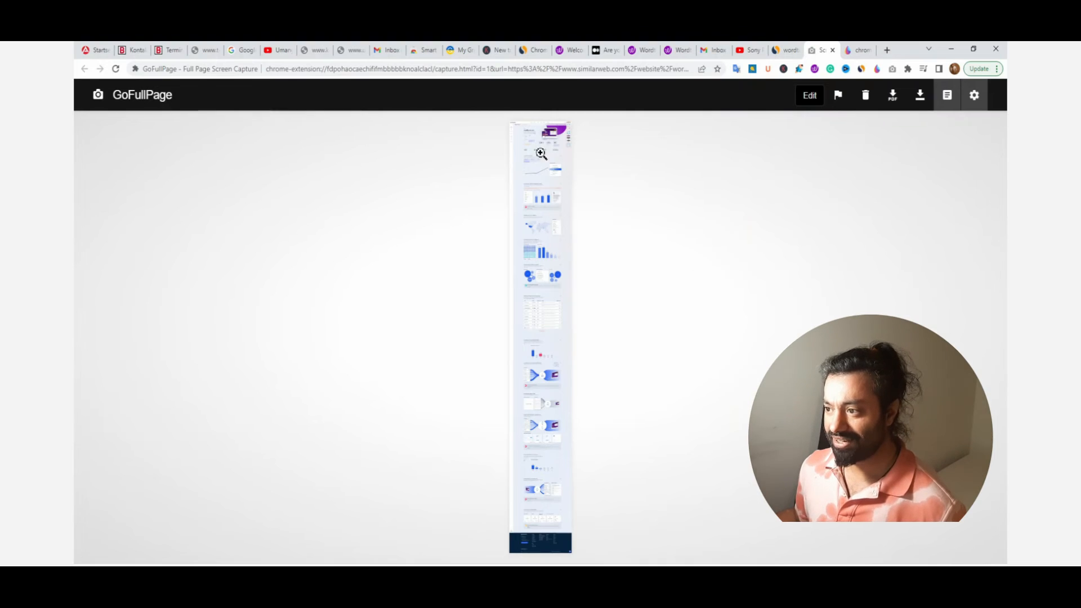
pyautogui.click(538, 181)
pyautogui.scroll(-10, 555, 248)
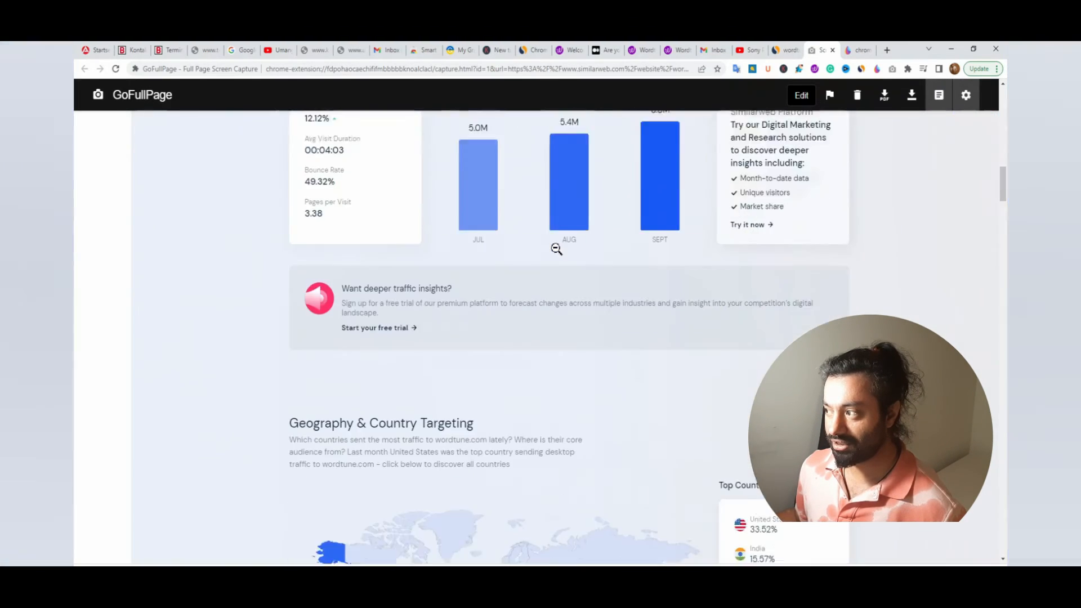
# Return the capture to its whole-page view and download it as a PNG image, allowing GoFullPage to manage downloads.
pyautogui.click(589, 259)
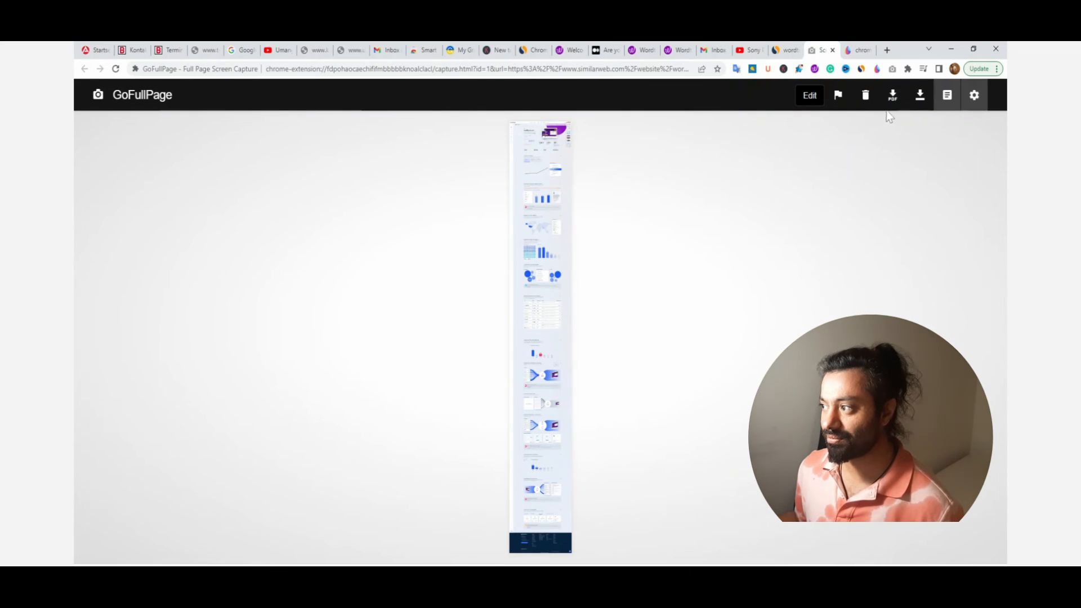
pyautogui.click(920, 96)
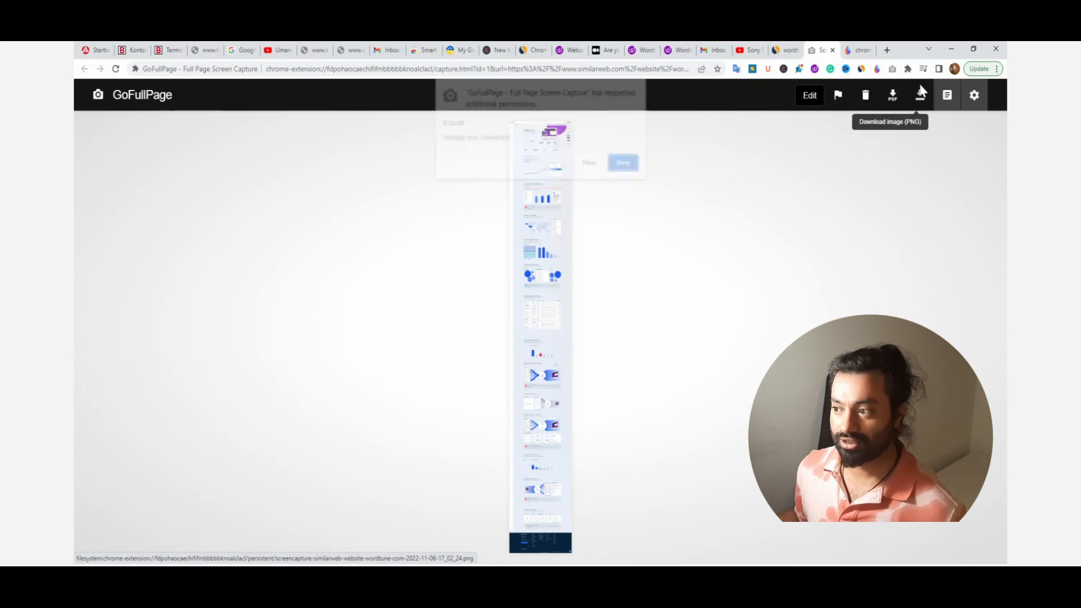
pyautogui.click(588, 163)
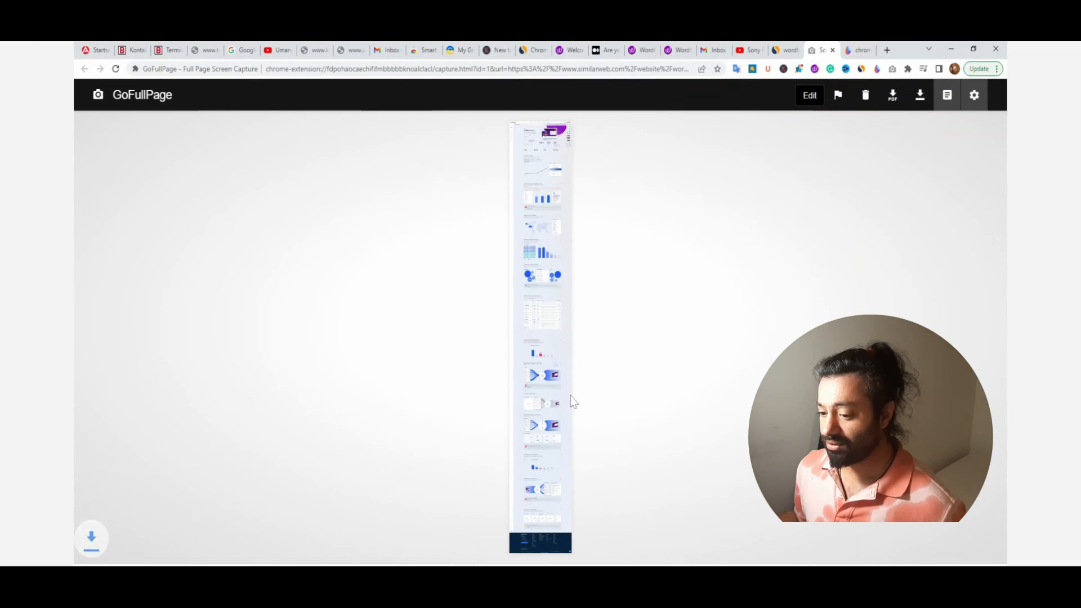